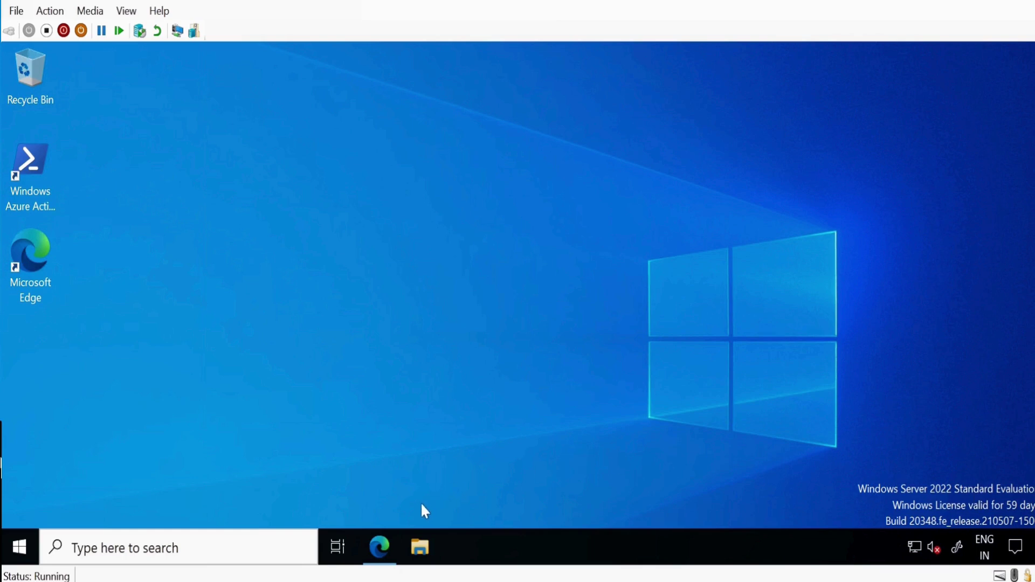
From the Intune admin center's All services page, launch the Microsoft Entra admin center
left_click(380, 547)
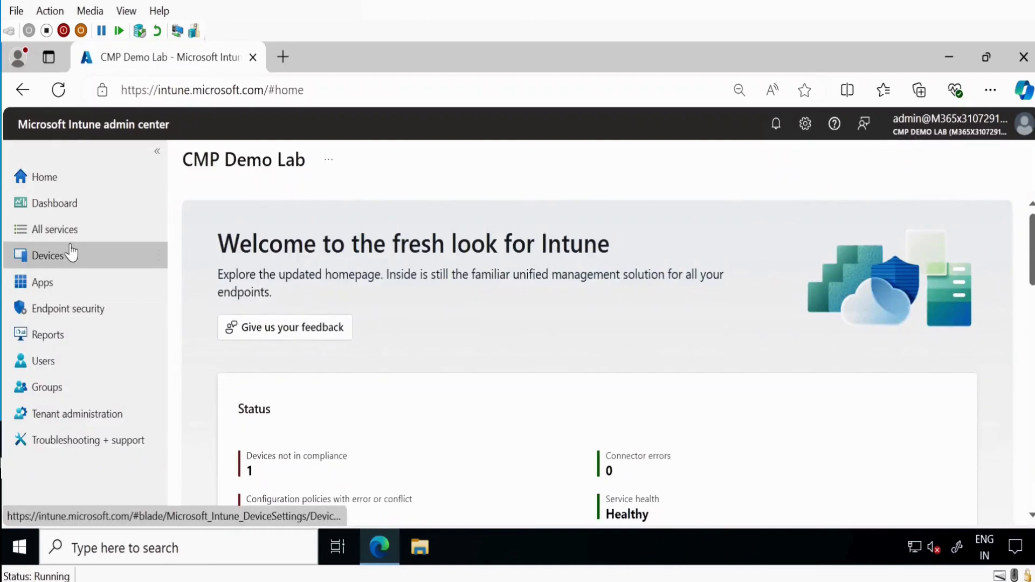
left_click(54, 237)
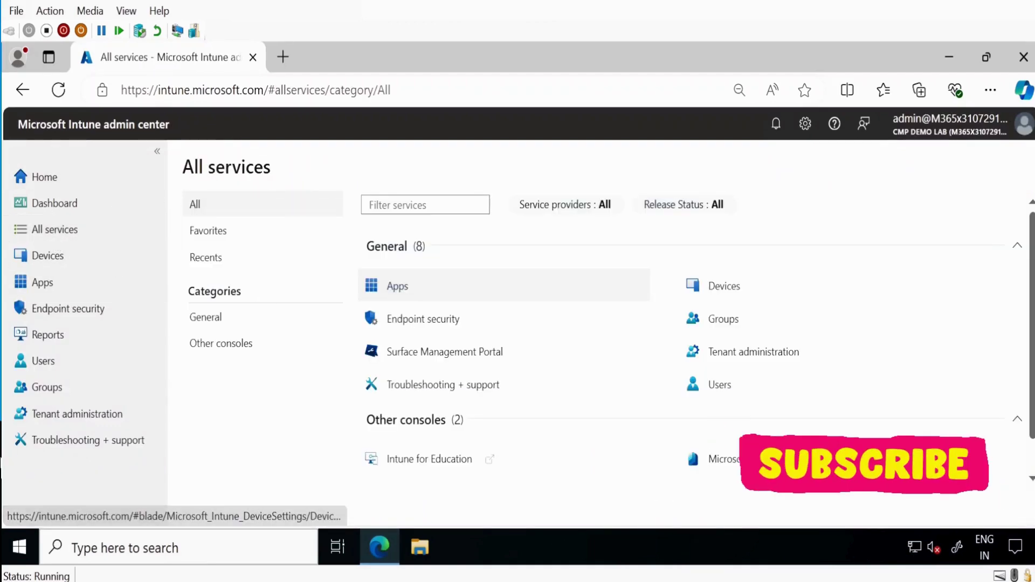
left_click(739, 464)
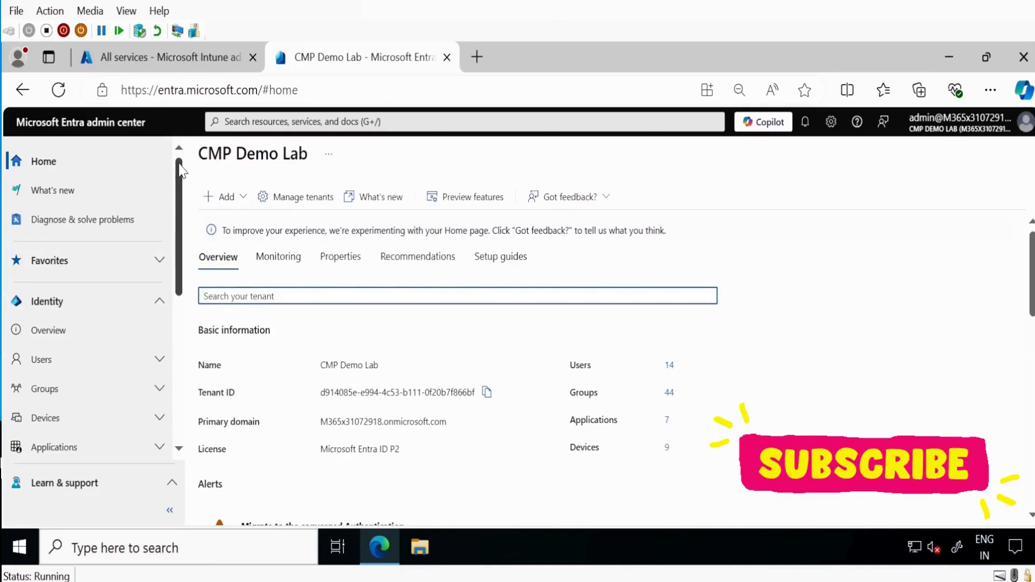
Show more navigation, expand Hybrid management and open Microsoft Entra Connect
left_click_drag(183, 169, 184, 280)
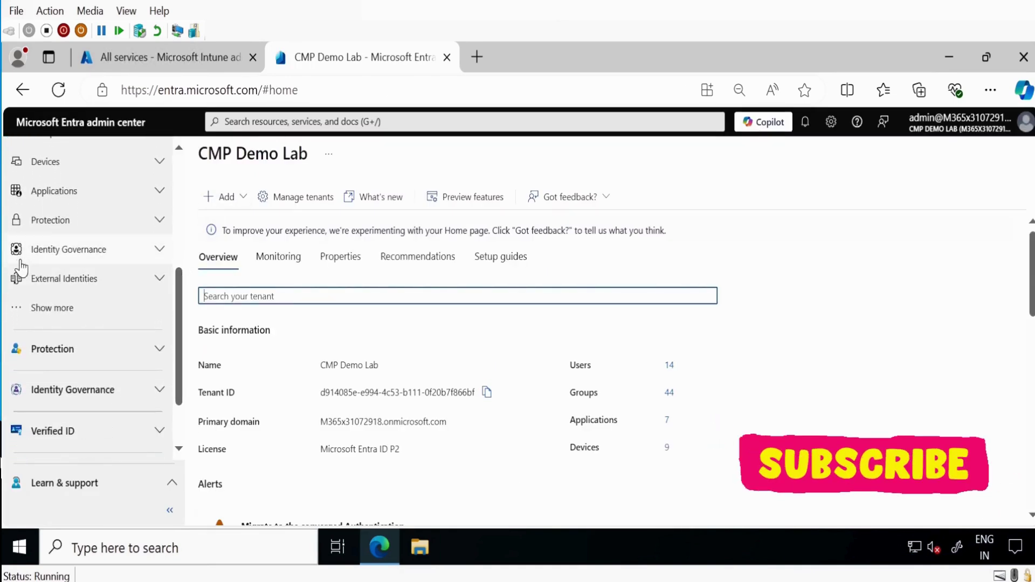
left_click(33, 312)
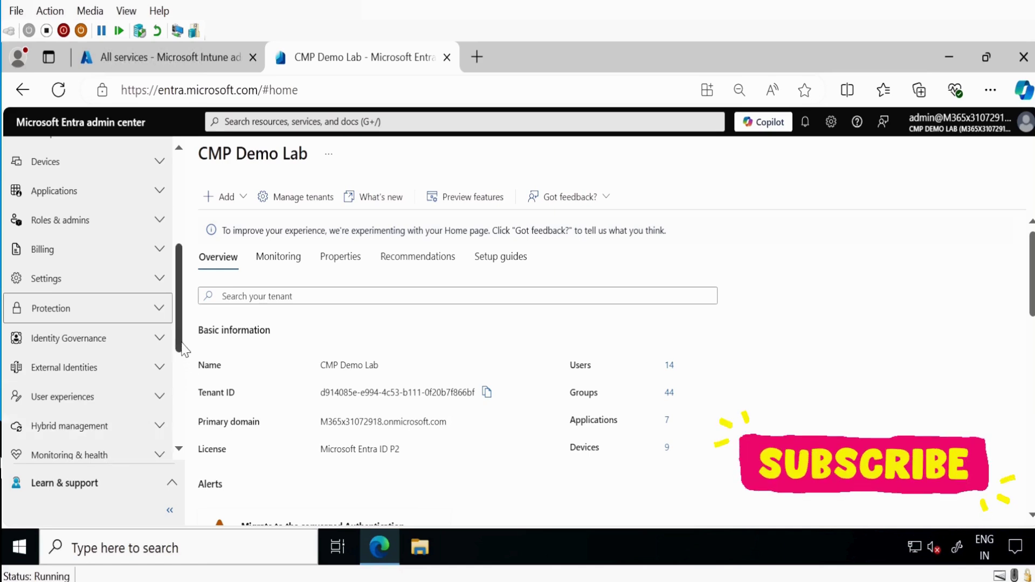
scroll(167, 367, "down", 3)
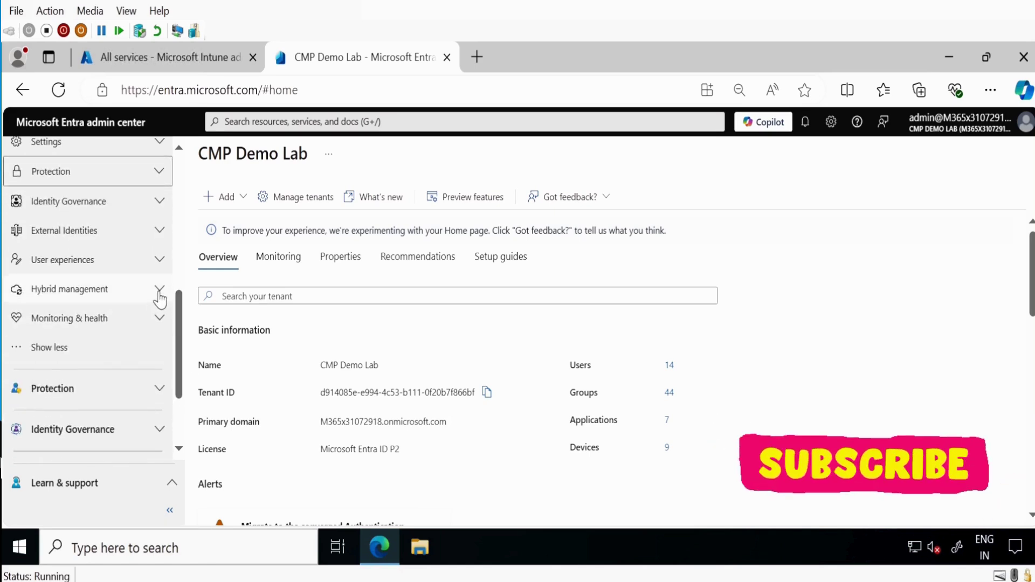
left_click(157, 290)
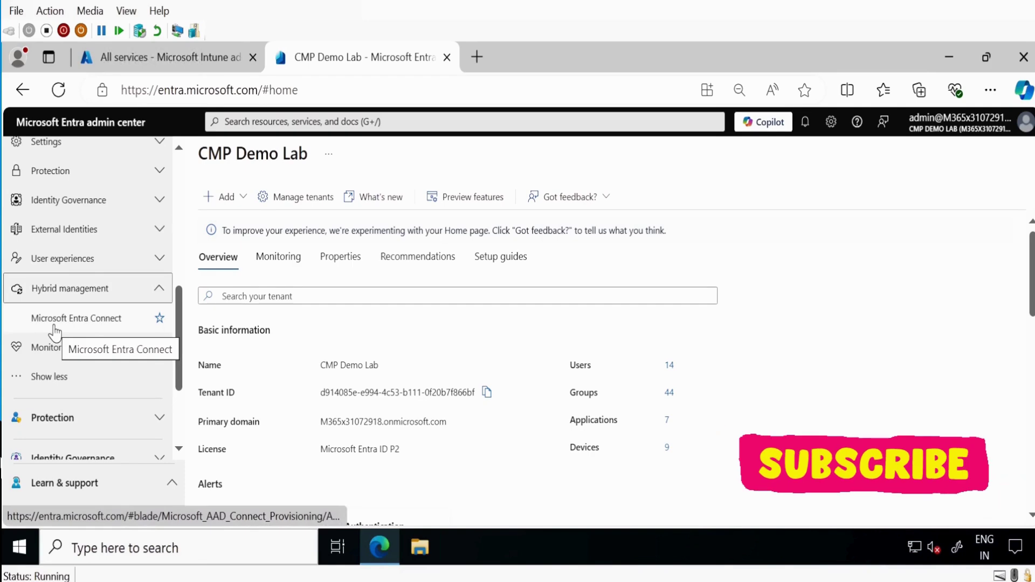
left_click(102, 324)
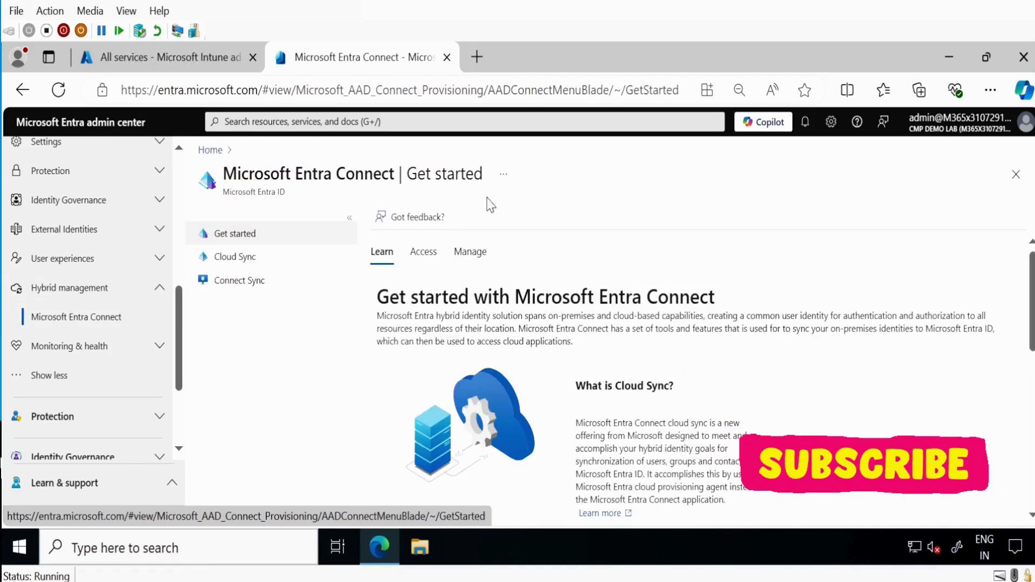
In the Manage options, scroll to Connect Sync and start the agent download
left_click(470, 254)
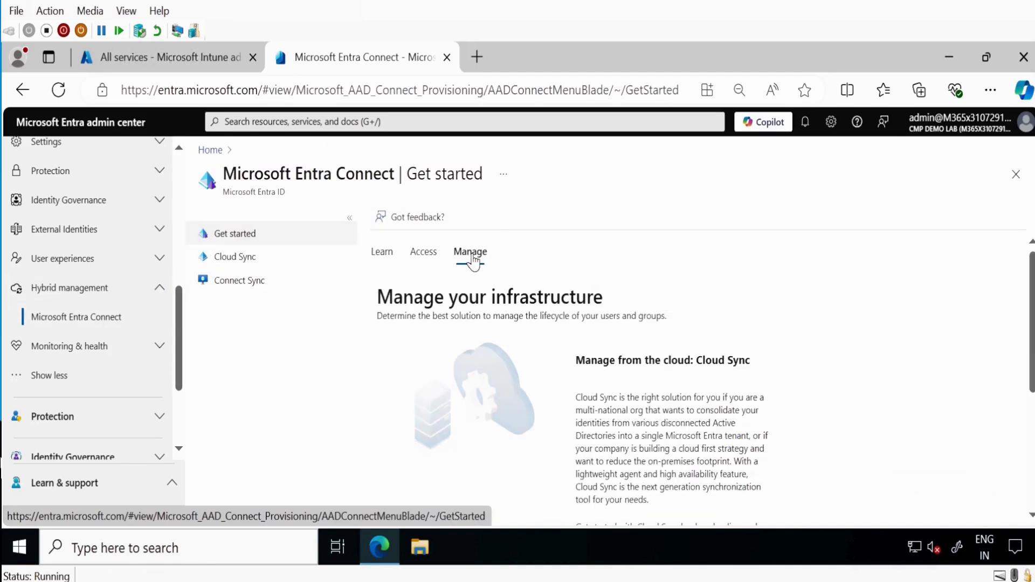
left_click_drag(1028, 273, 1031, 417)
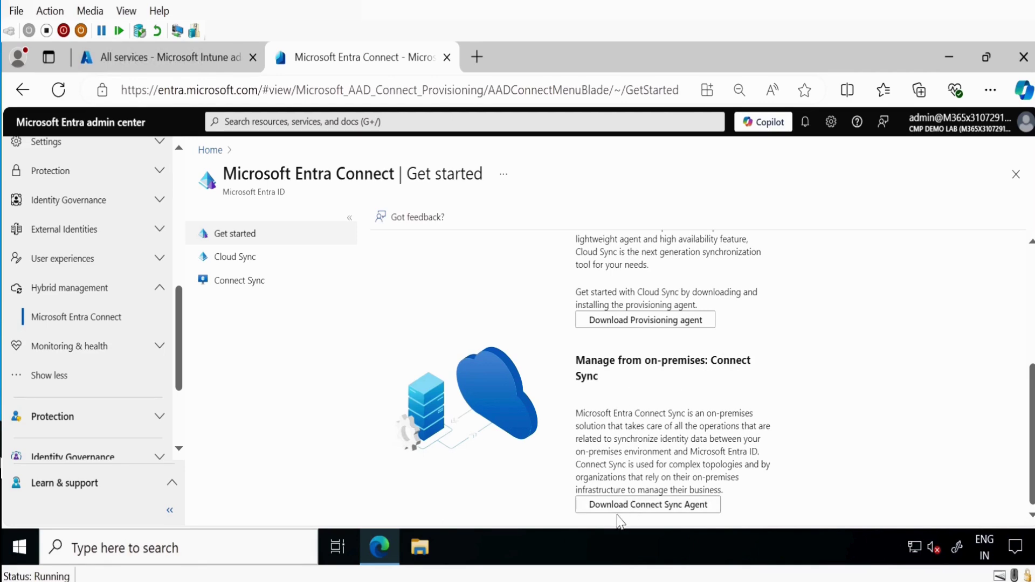
left_click(686, 510)
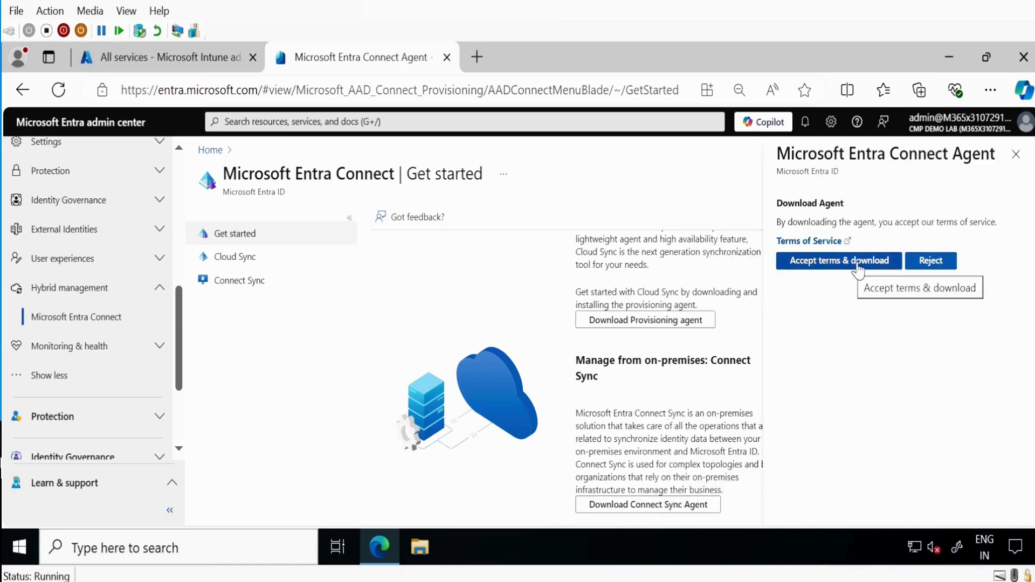
Accept the terms to download AzureAdConnect.msi and show it in the Downloads folder
left_click(857, 270)
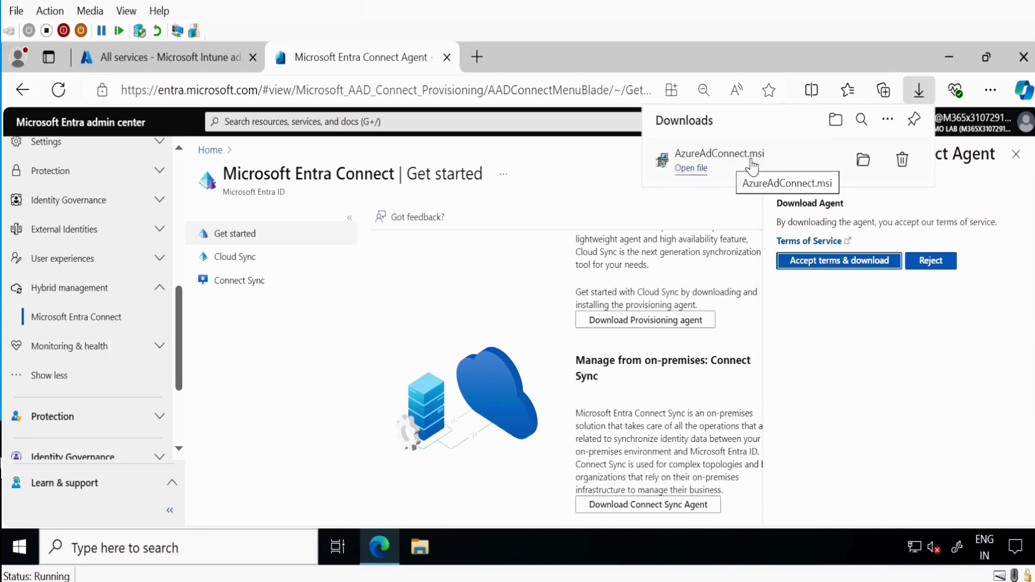
left_click(864, 160)
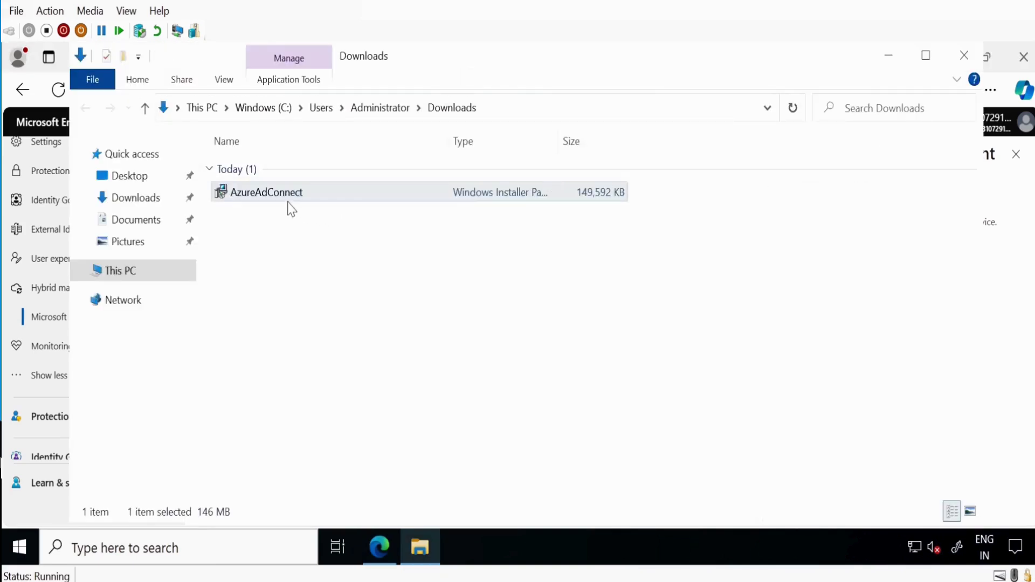
Install AzureAdConnect from the Downloads folder and approve both User Account Control prompts
double_click(274, 194)
right_click(274, 194)
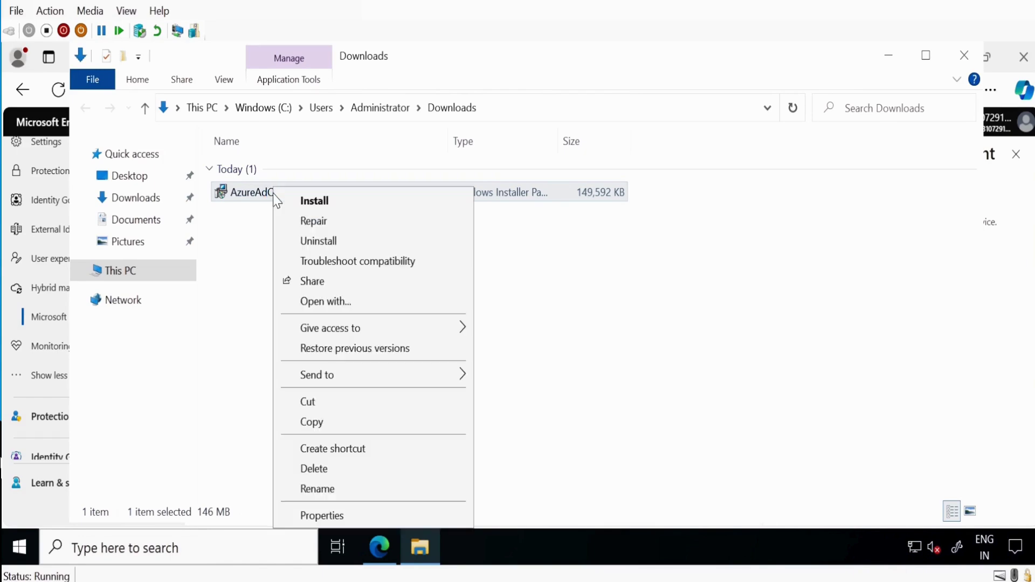
left_click(316, 202)
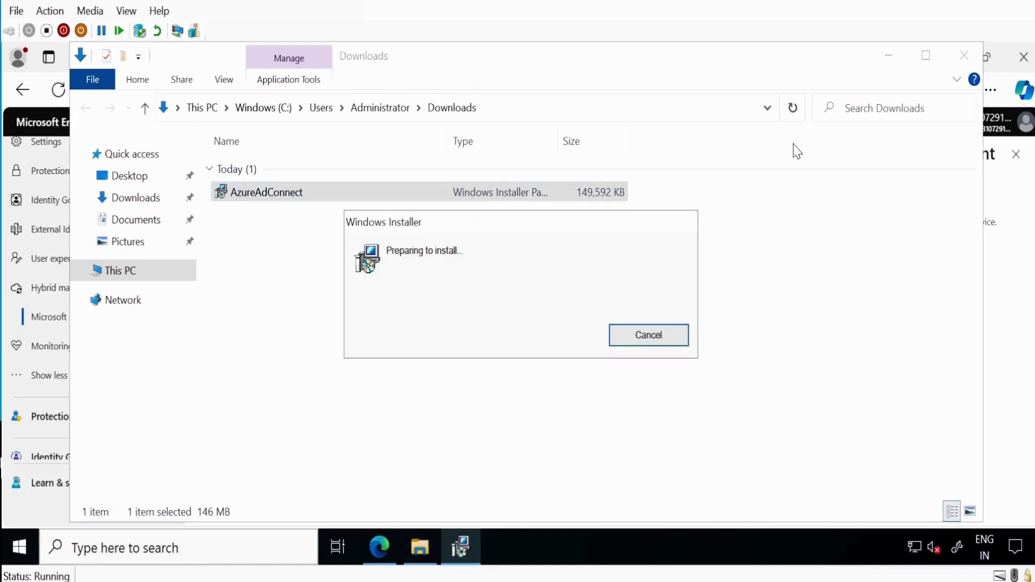
left_click(975, 59)
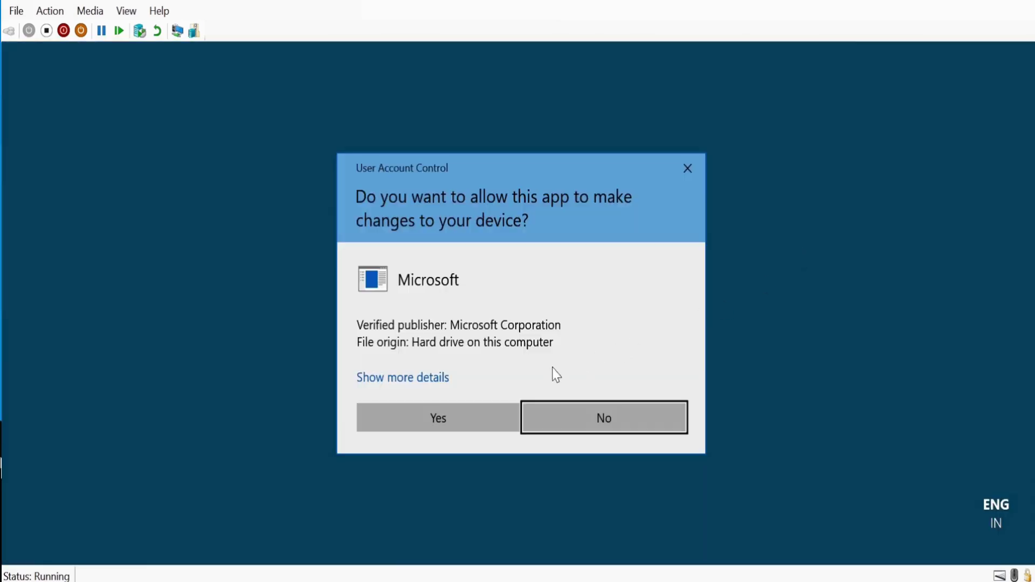
left_click(462, 416)
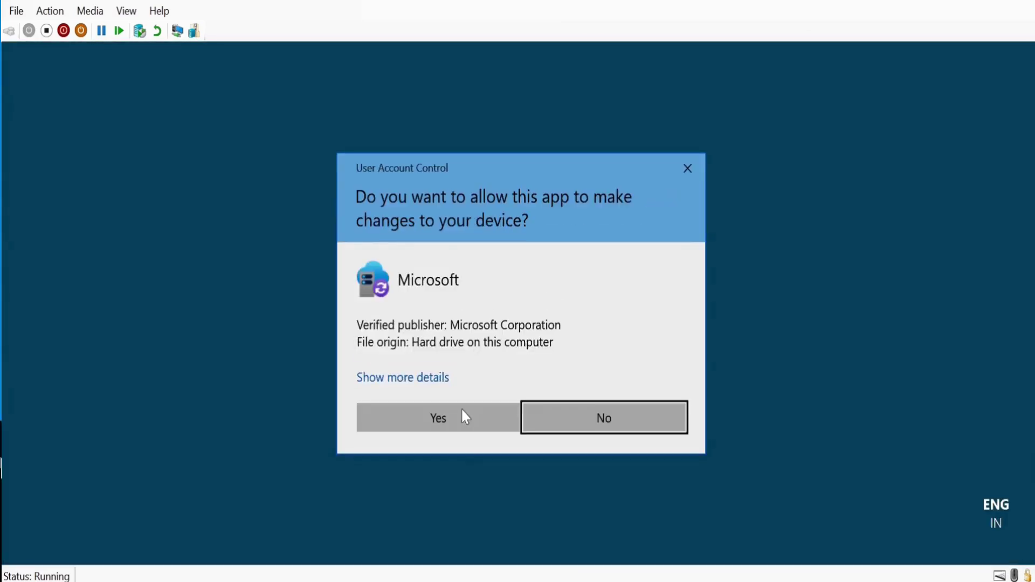
left_click(455, 424)
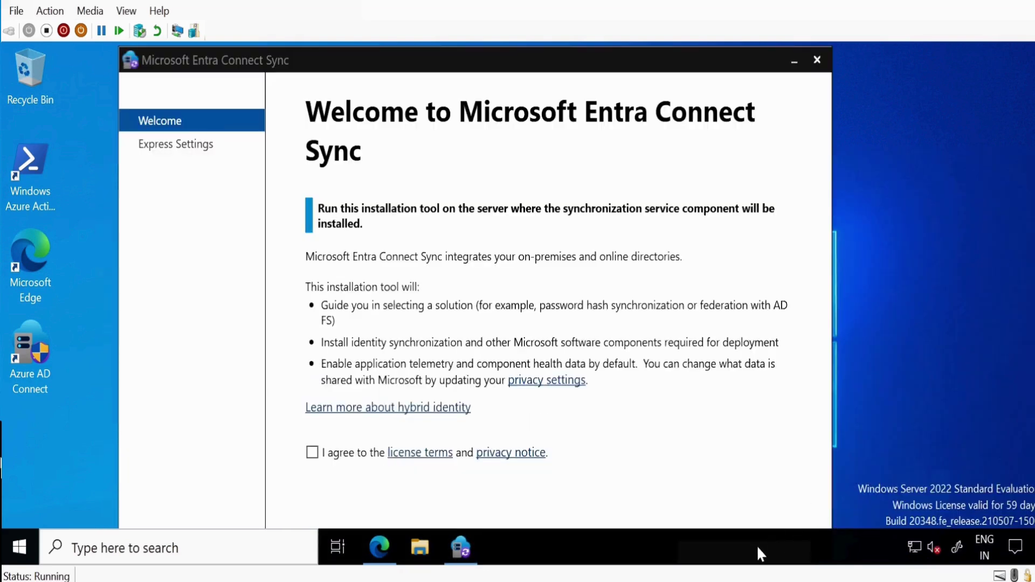
Agree to the license terms, continue past Welcome, and choose Use express settings
left_click_drag(756, 545, 1007, 456)
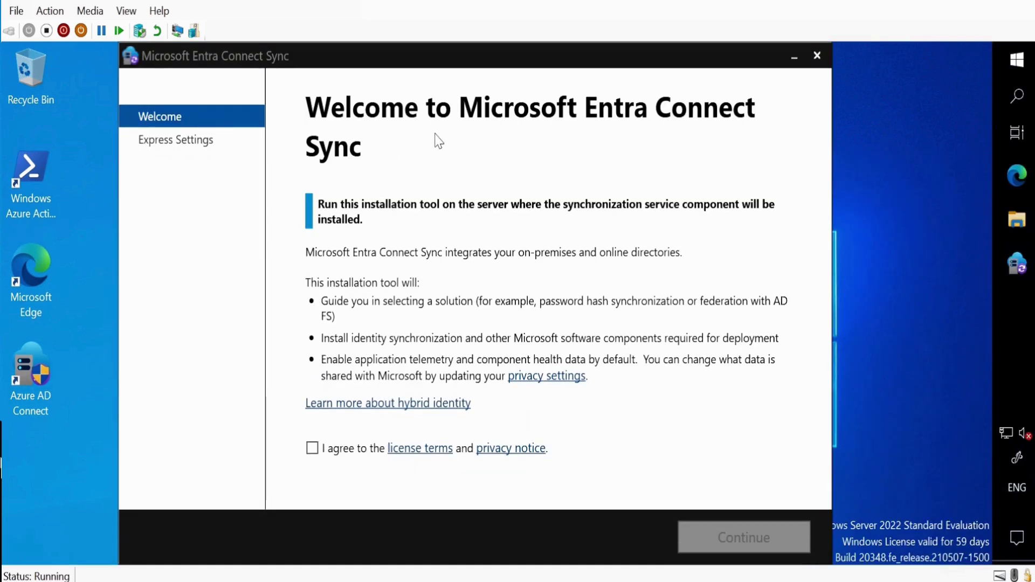
left_click(311, 448)
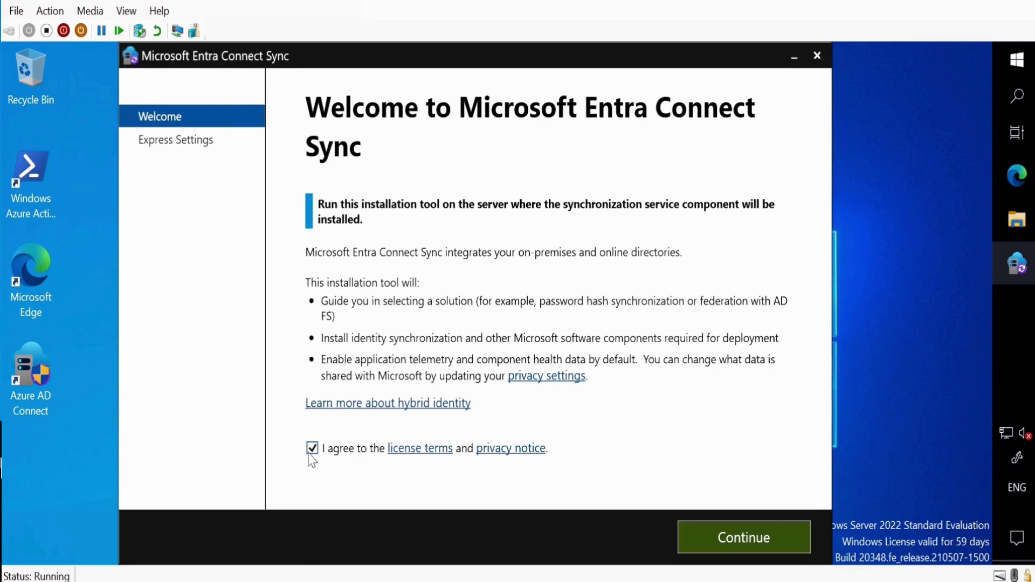
left_click(731, 536)
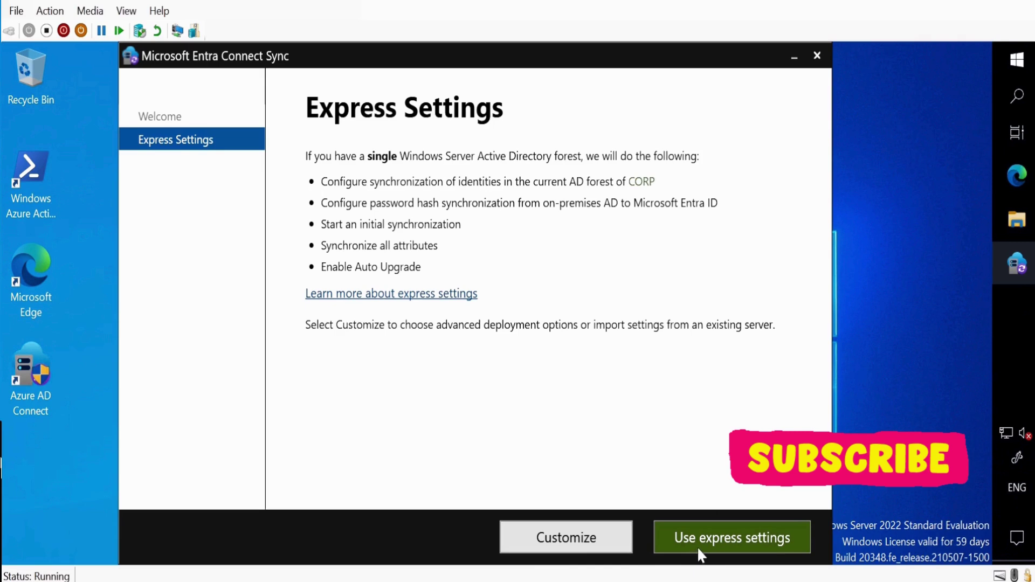
left_click(748, 539)
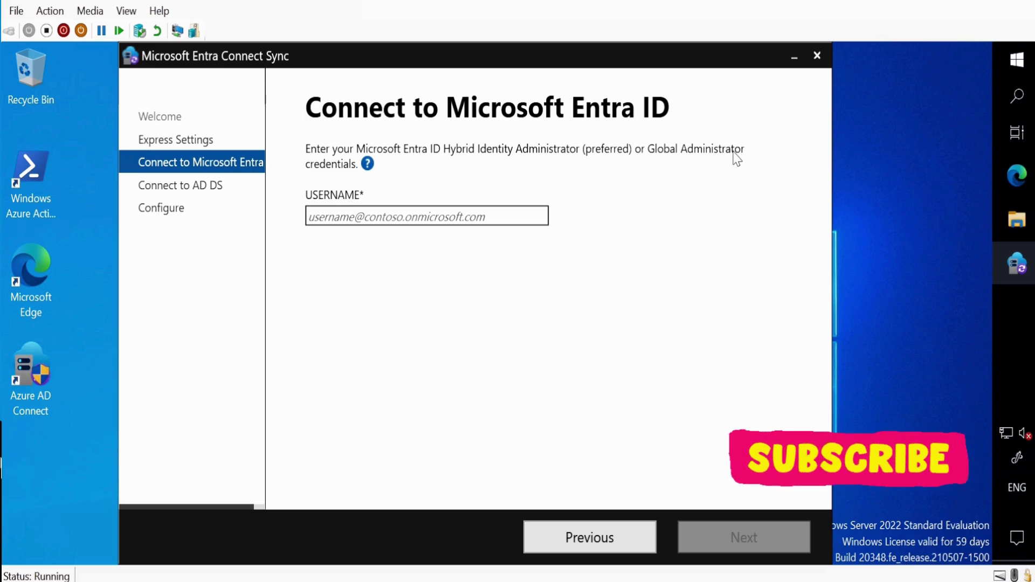
Sign in to Microsoft Entra ID with the tenant administrator's username and password
left_click(430, 216)
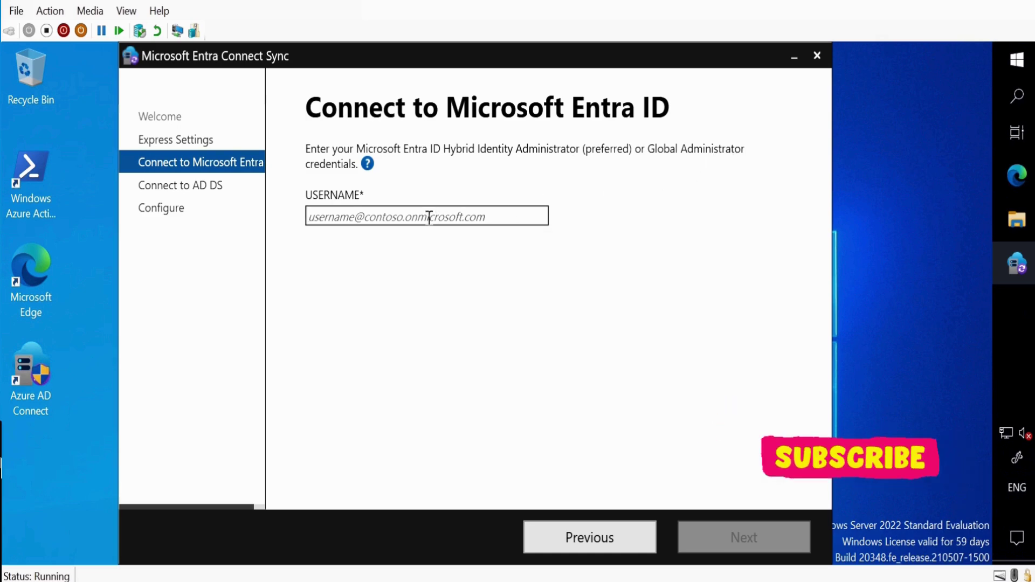
key("ctrl+v")
left_click(739, 535)
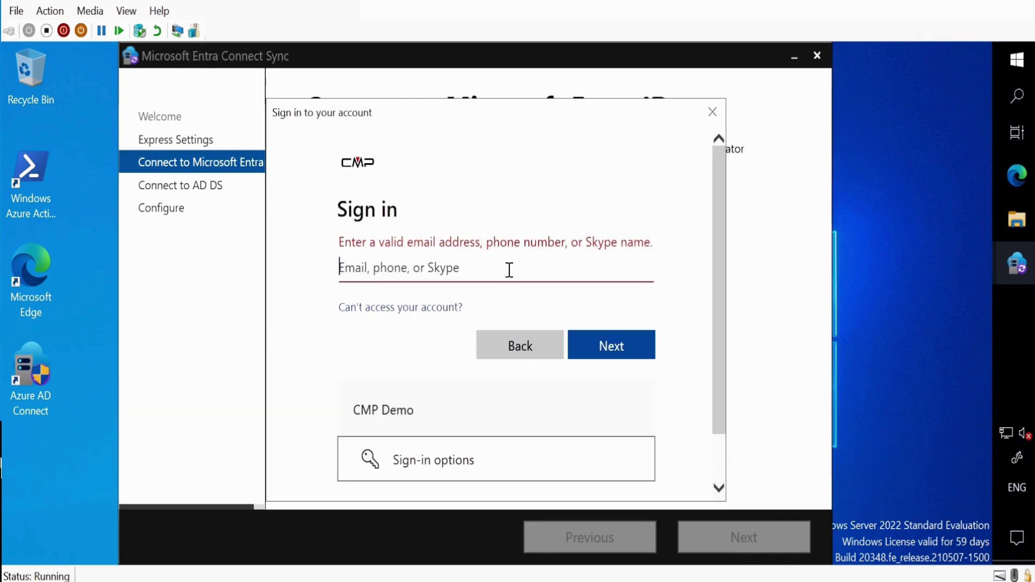
key("ctrl+v")
left_click(610, 329)
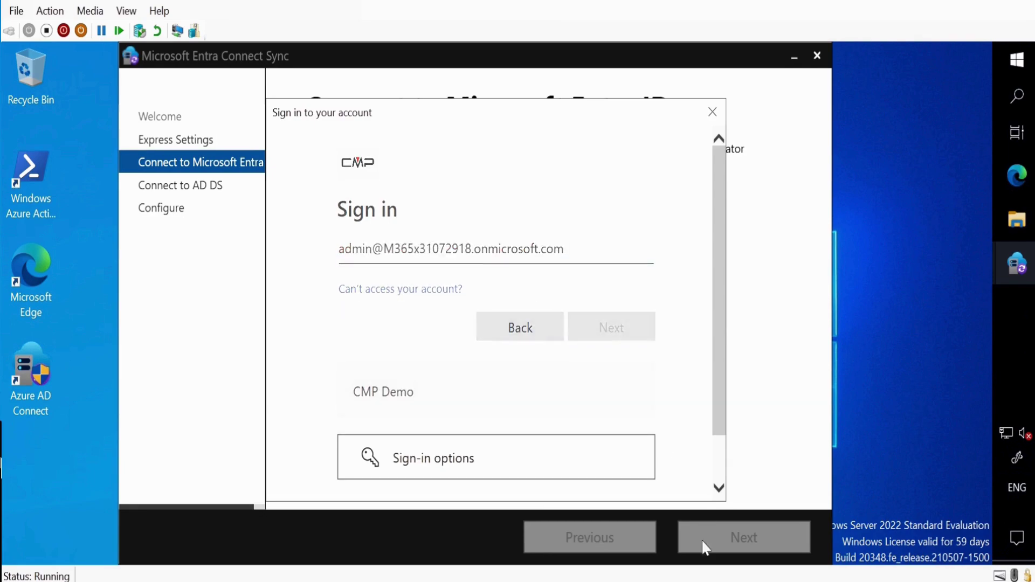
key("ctrl+v")
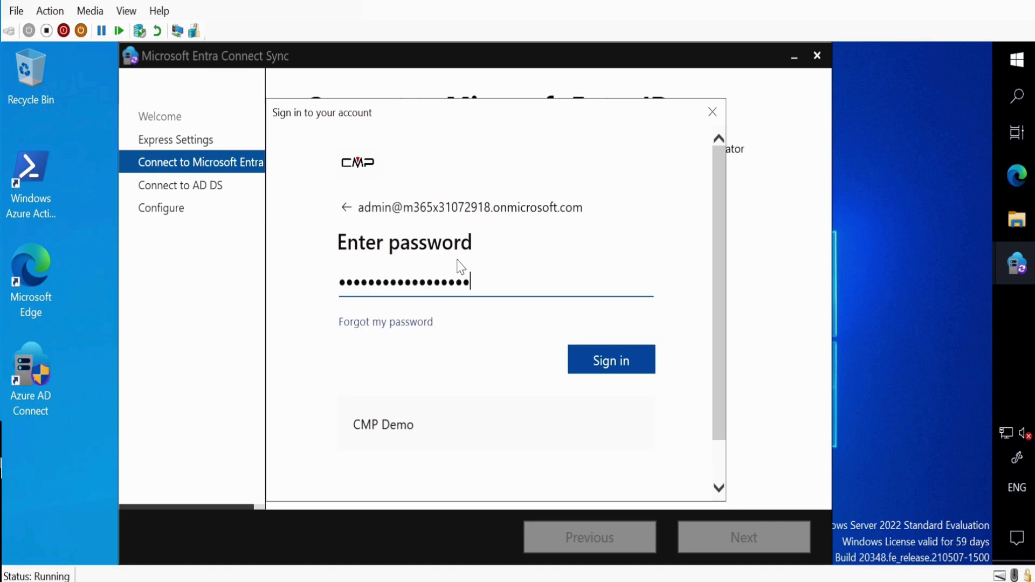
left_click(603, 357)
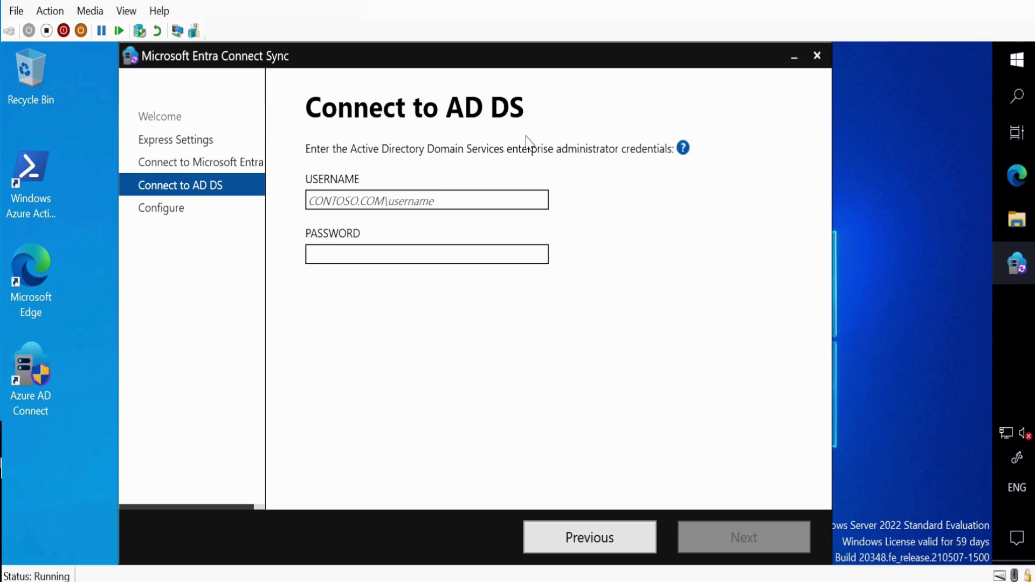
Enter the enterprise admin's domain username and password for AD DS and validate them
left_click(350, 201)
type("CORP\\LabAdmin")
left_click(348, 251)
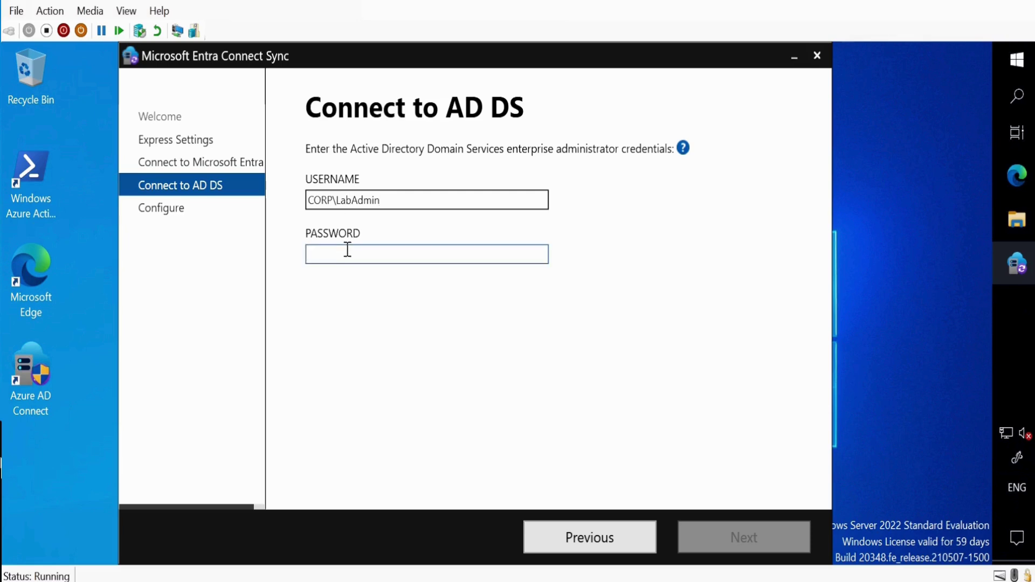
type("••••••••")
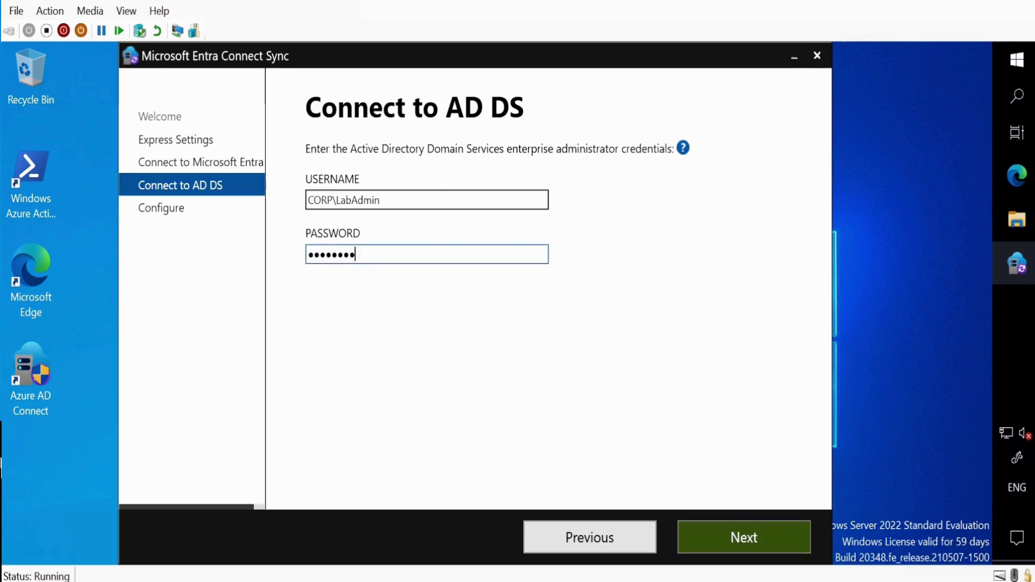
left_click(726, 545)
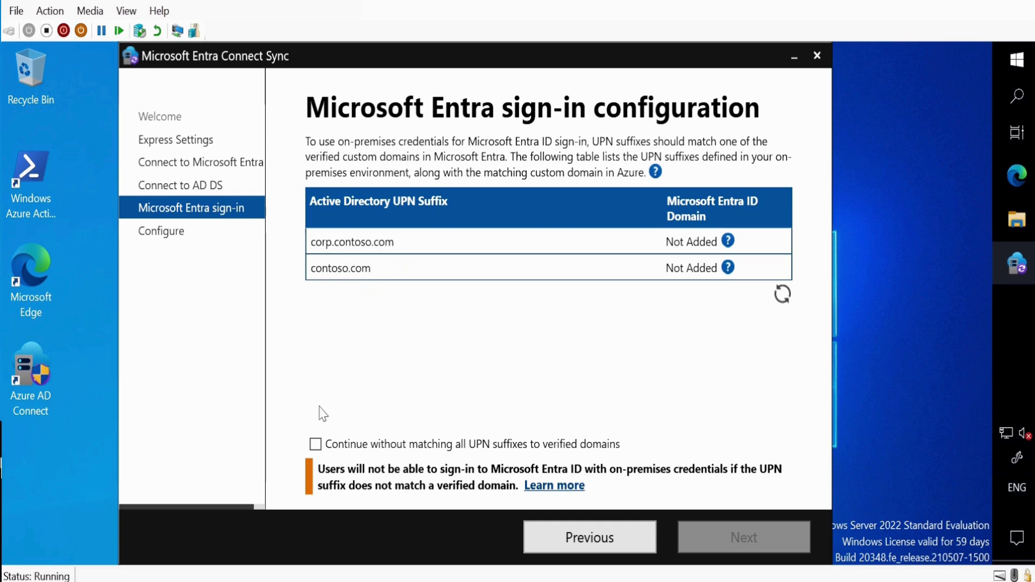
Allow continuing without matching all UPN suffixes to verified domains, reaching Ready to configure
left_click(316, 445)
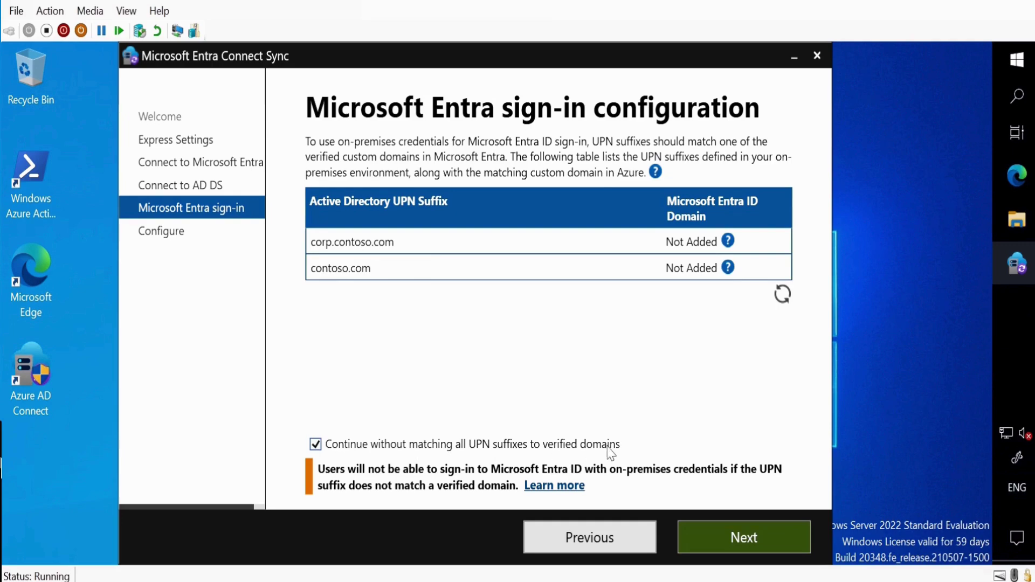
mouse_move(695, 231)
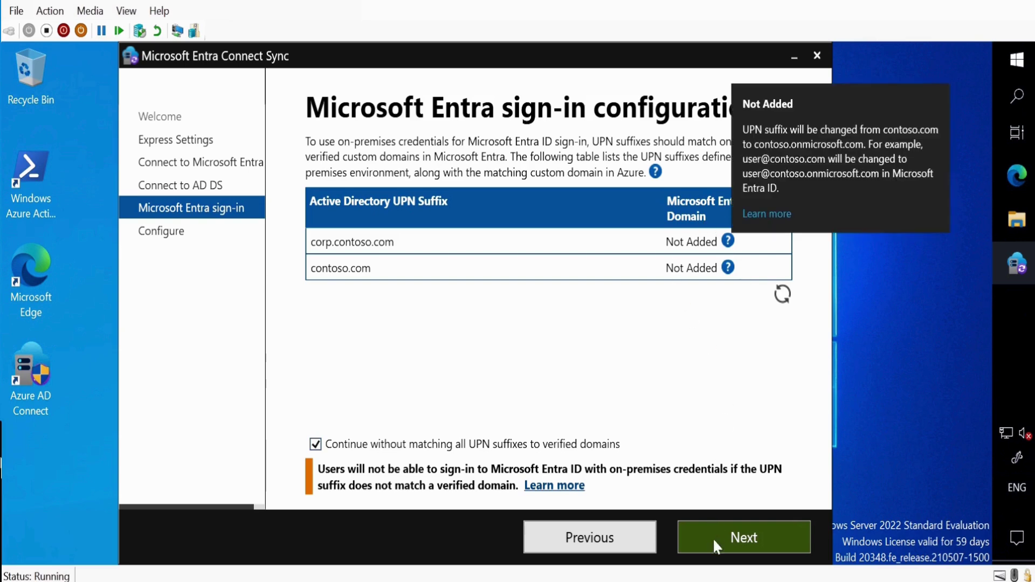
left_click(743, 542)
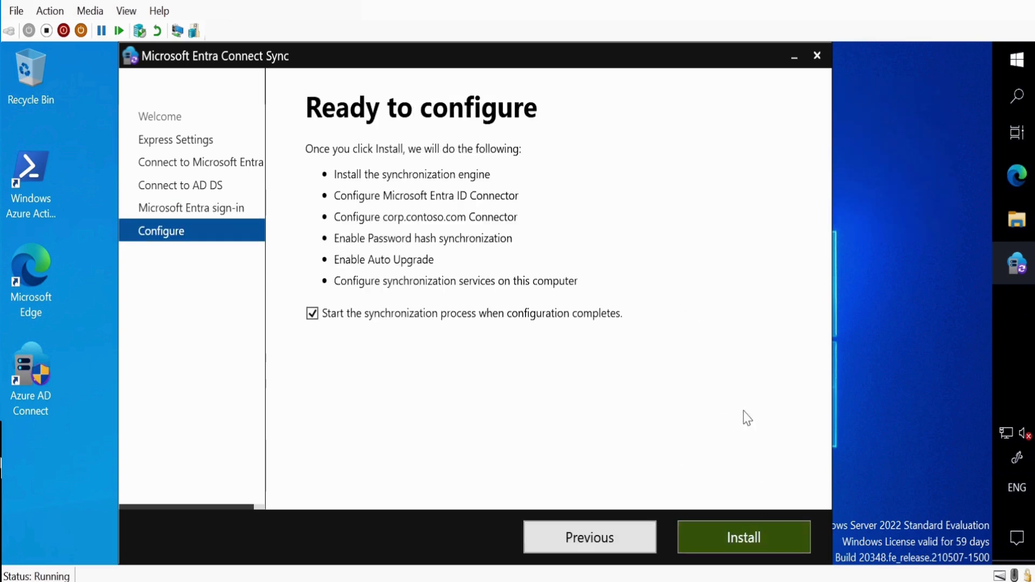
Start the Install and bring the Entra admin center's Connect Get started page forward
left_click(735, 540)
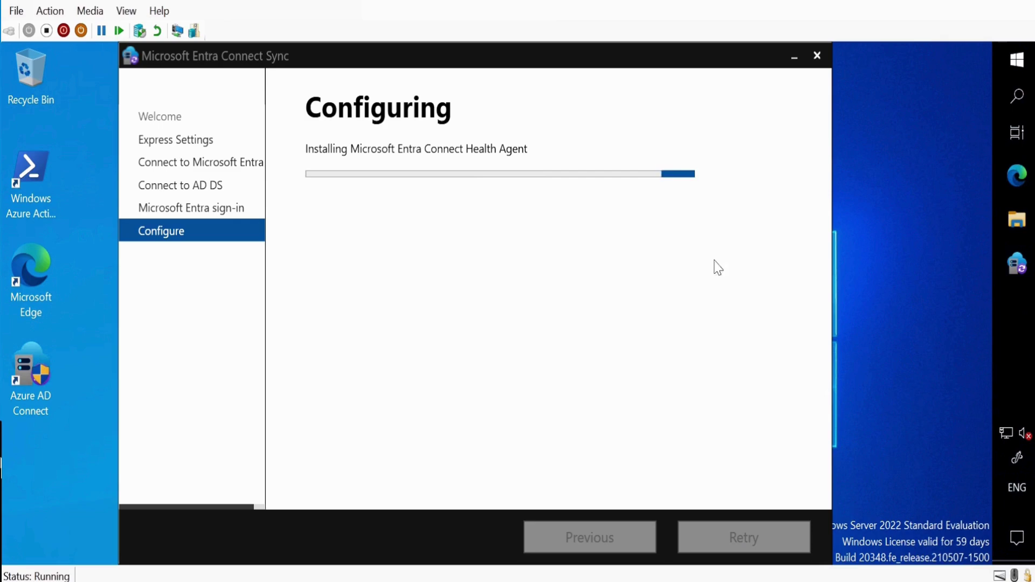
left_click(1019, 178)
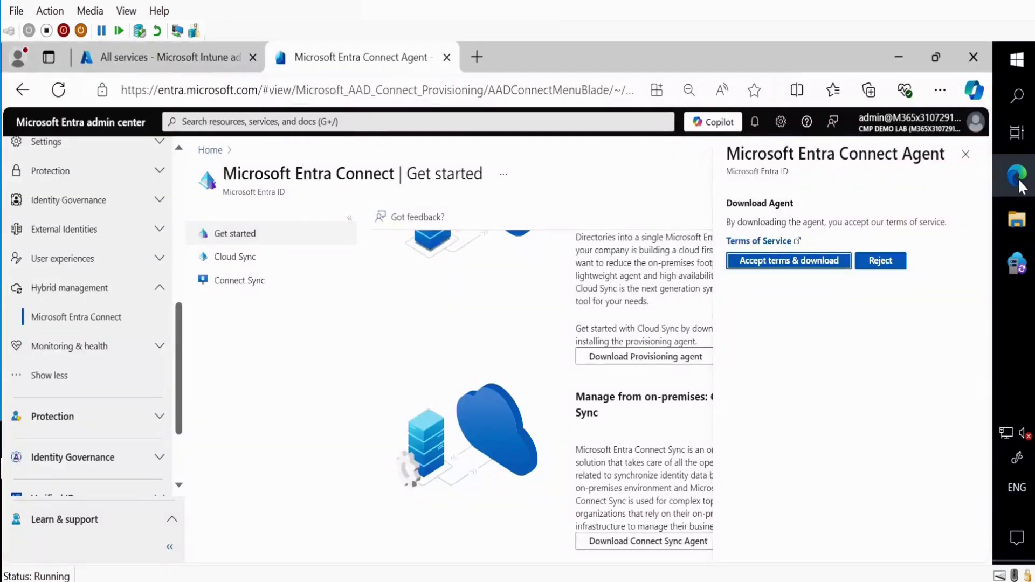
Review the Connect Sync status page, then follow the Microsoft Entra Connect Health link
left_click(233, 283)
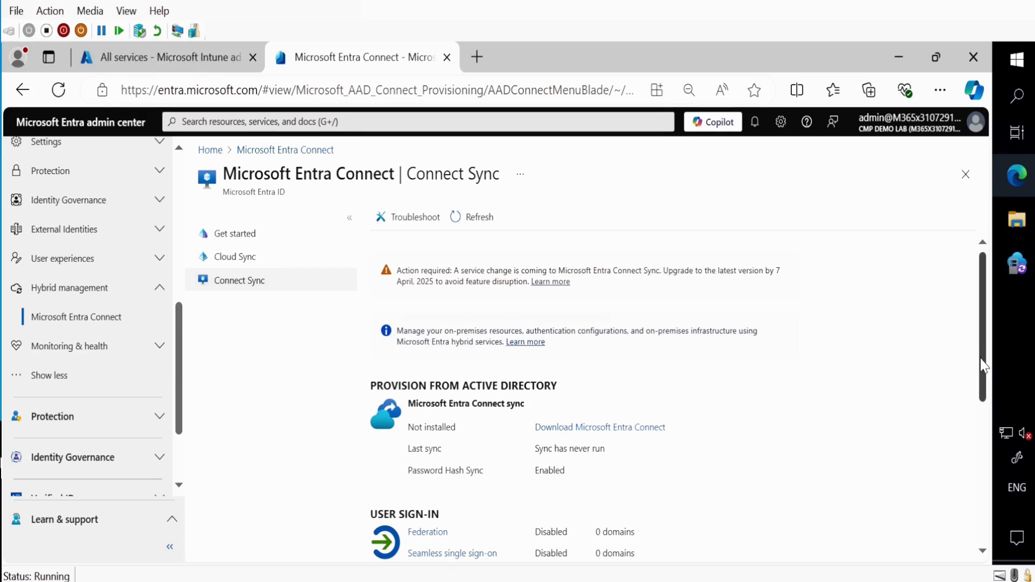
left_click_drag(983, 365, 972, 519)
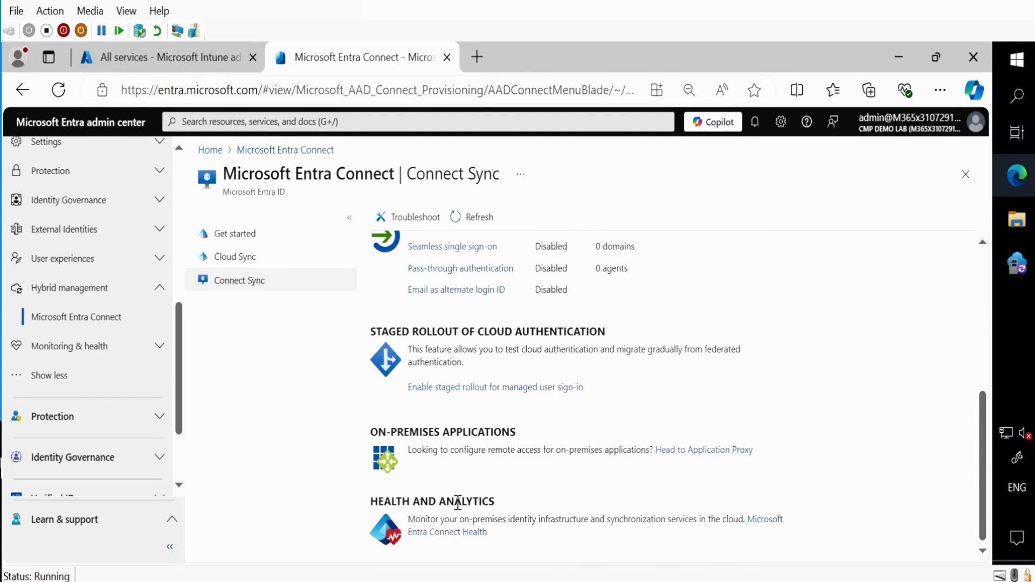
left_click(454, 536)
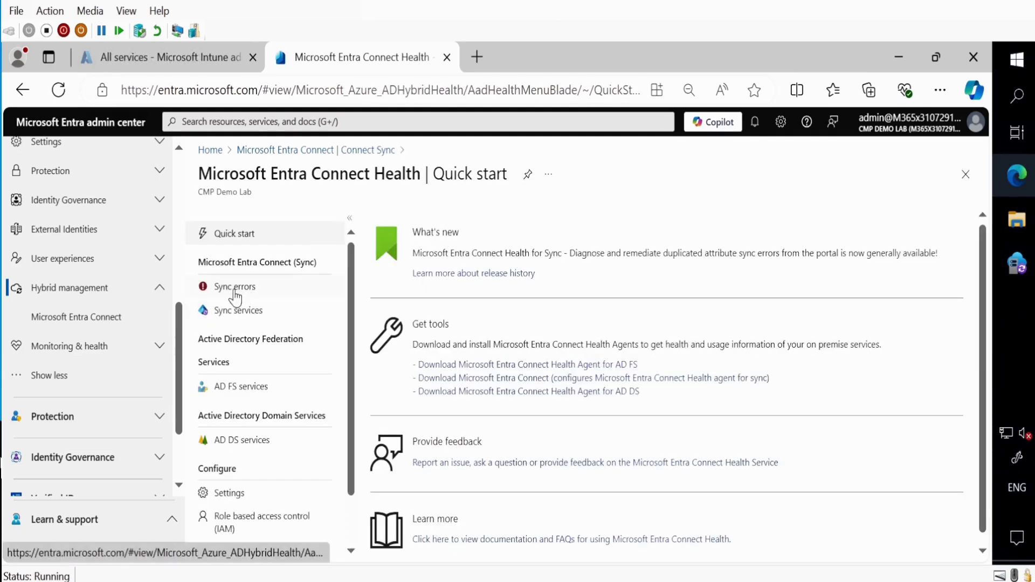
Check Sync errors are zero and Sync services Healthy, then return to the completed wizard
left_click(235, 288)
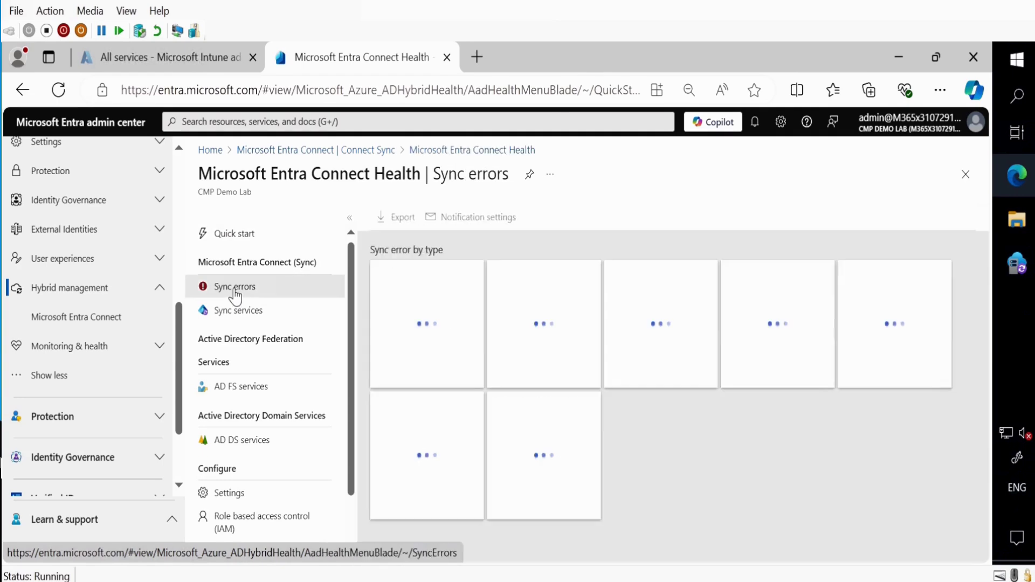
left_click(237, 318)
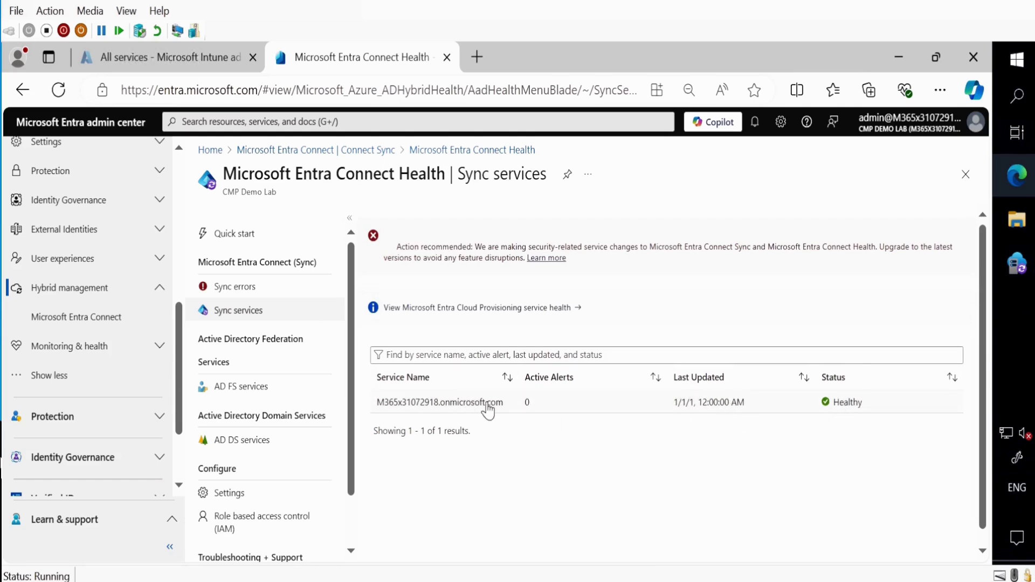
left_click(252, 289)
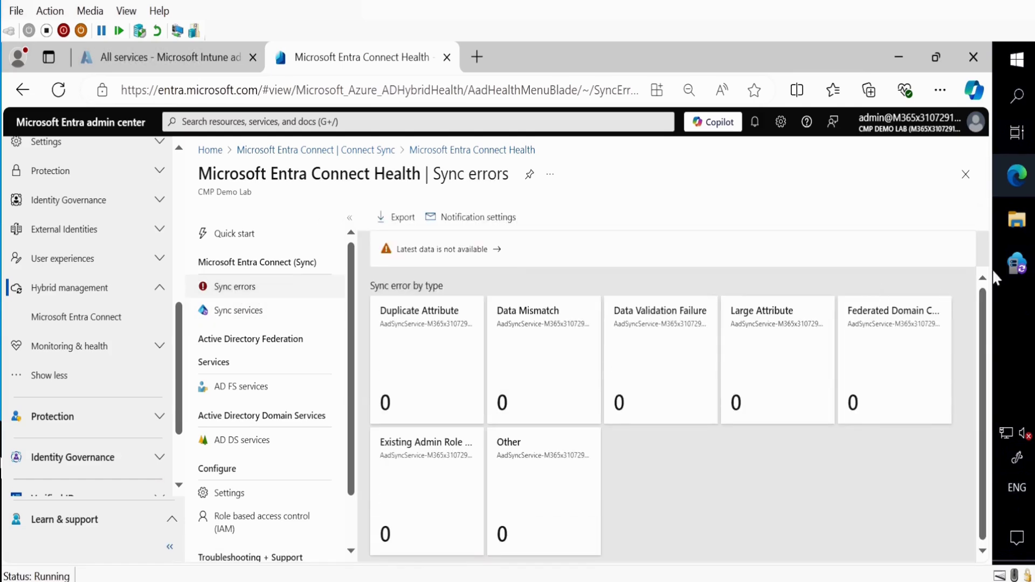
left_click(1017, 264)
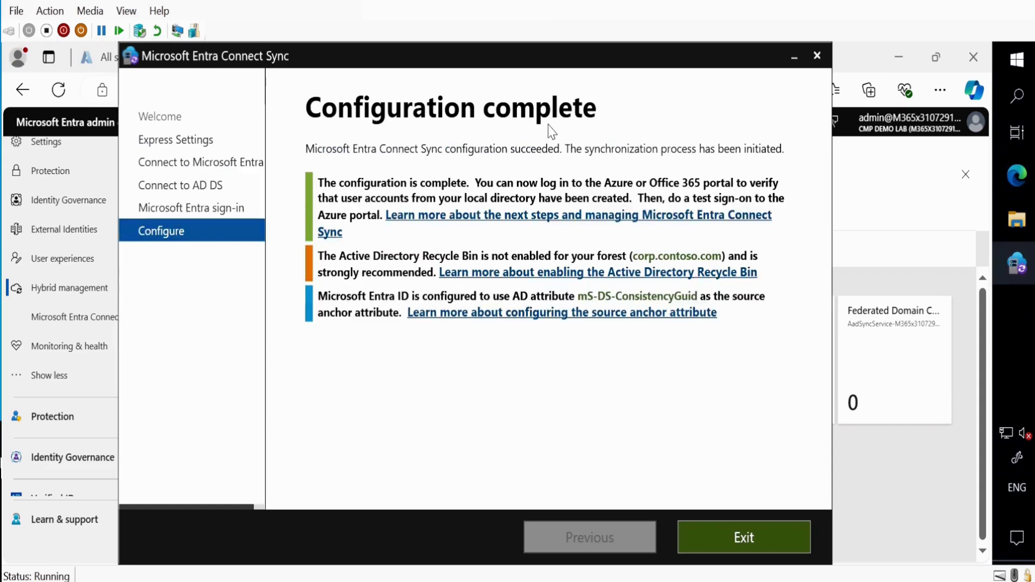
Exit the completed configuration wizard and minimize Edge to reveal the desktop
left_click(740, 538)
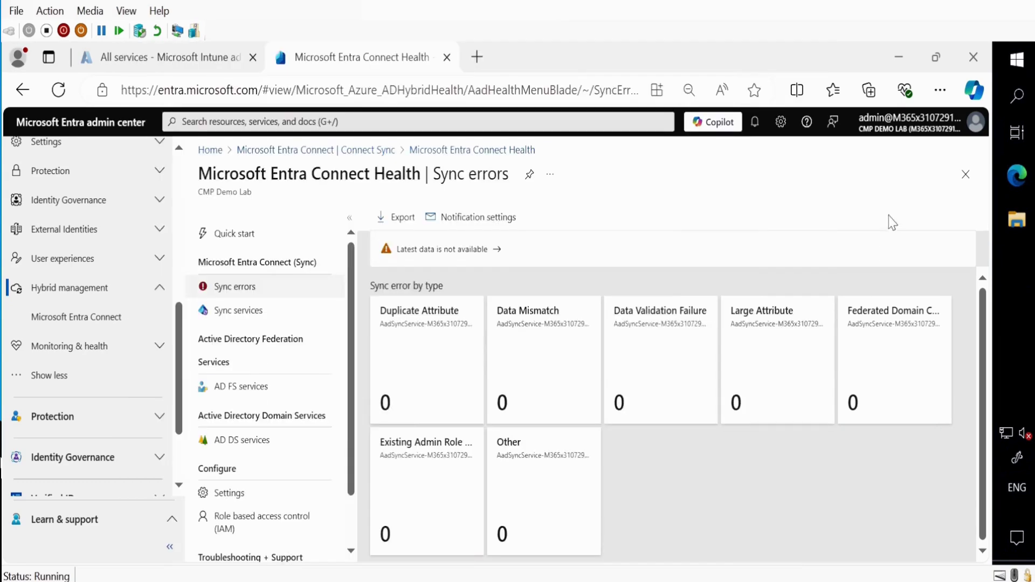
left_click(897, 57)
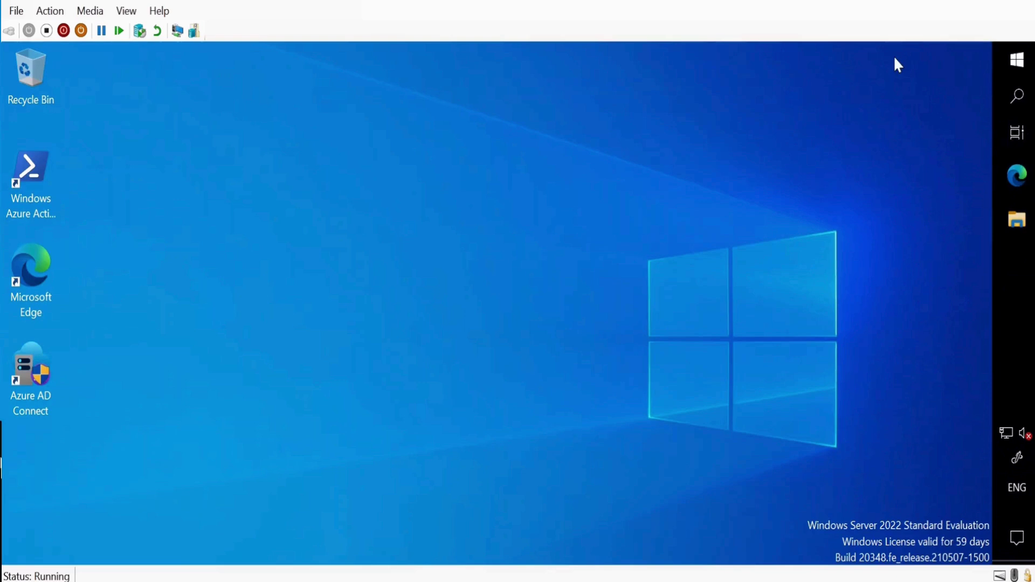
Relaunch Azure AD Connect as administrator and choose Configure device options from the additional tasks
double_click(30, 375)
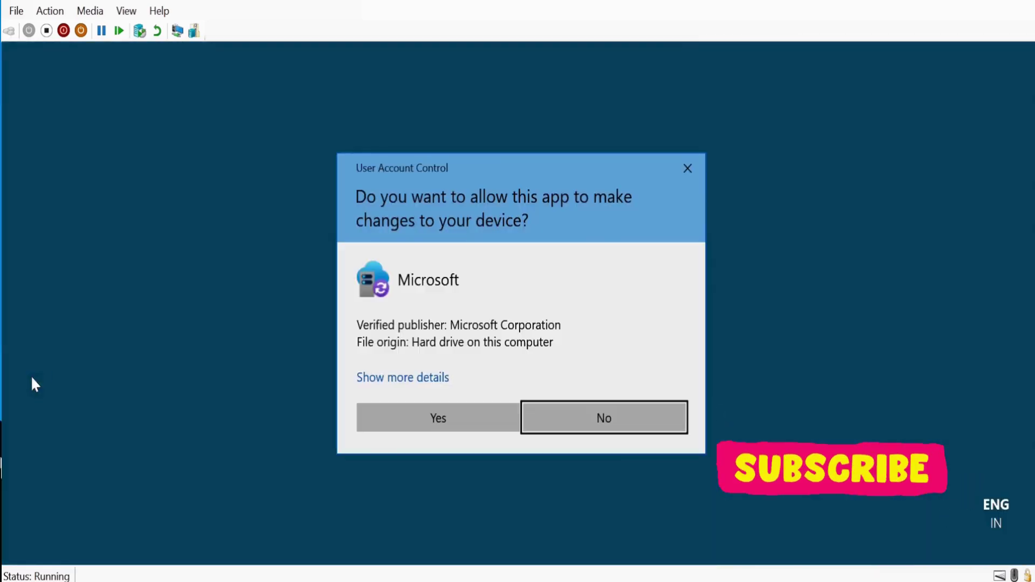
left_click(422, 426)
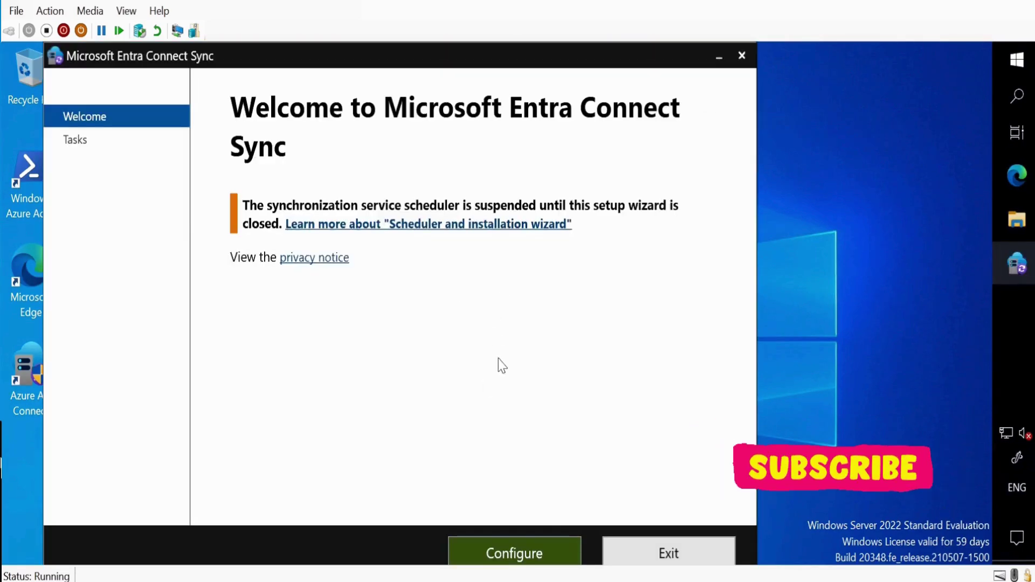
left_click(532, 561)
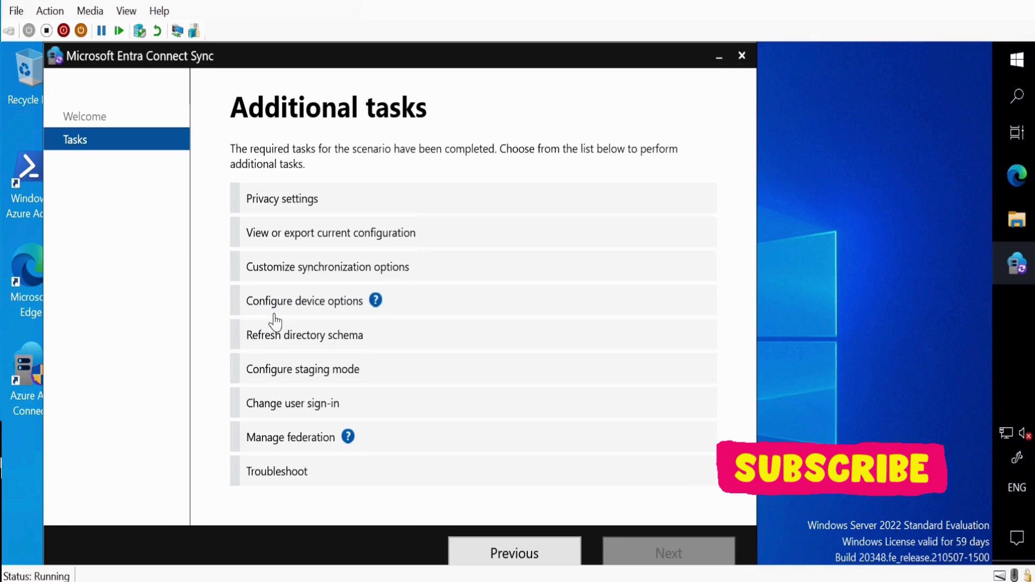
left_click(342, 300)
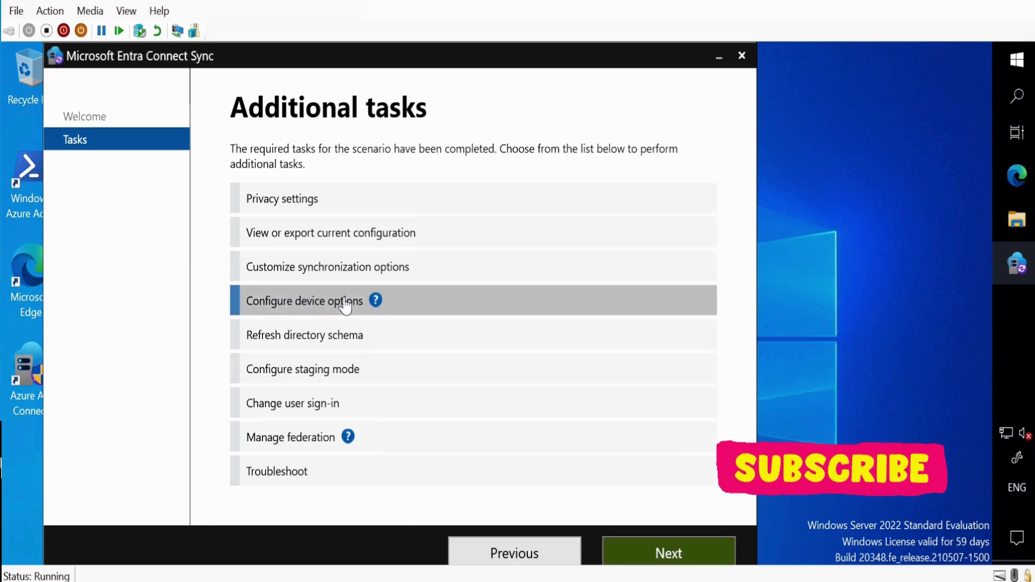
left_click(681, 556)
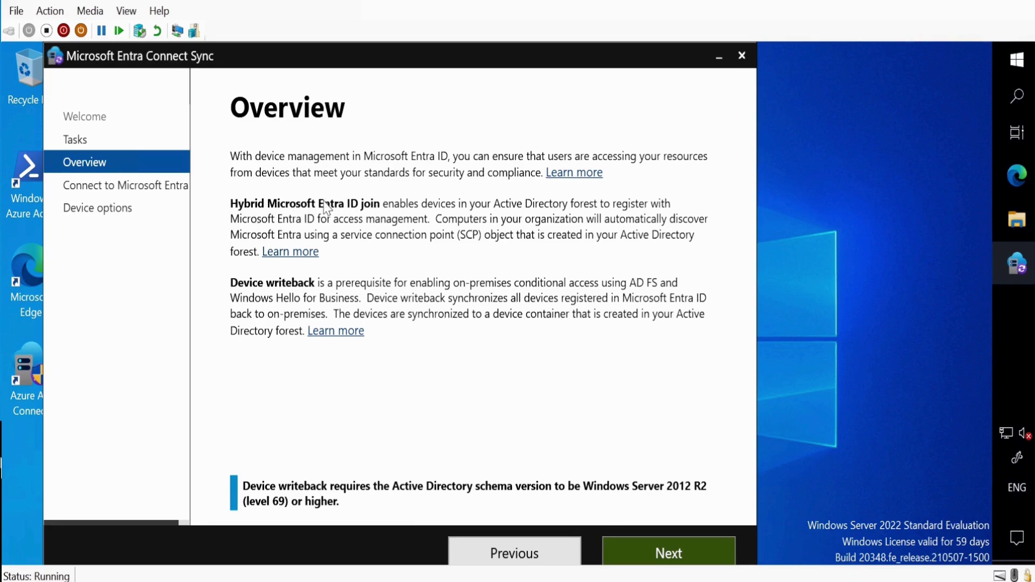
Sign in to Microsoft Entra ID with the prefilled admin account, pasting its password
left_click(665, 554)
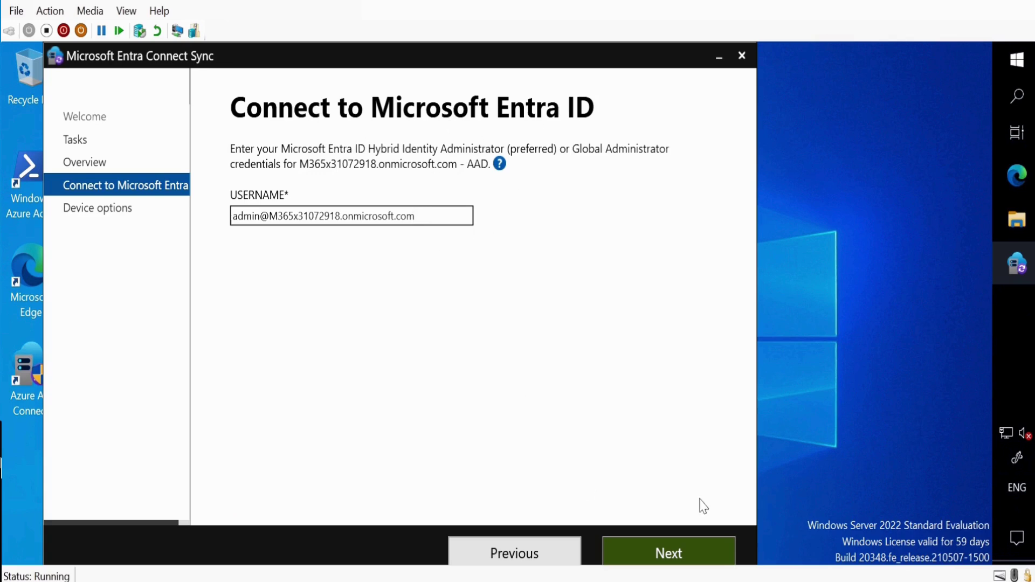
left_click(659, 549)
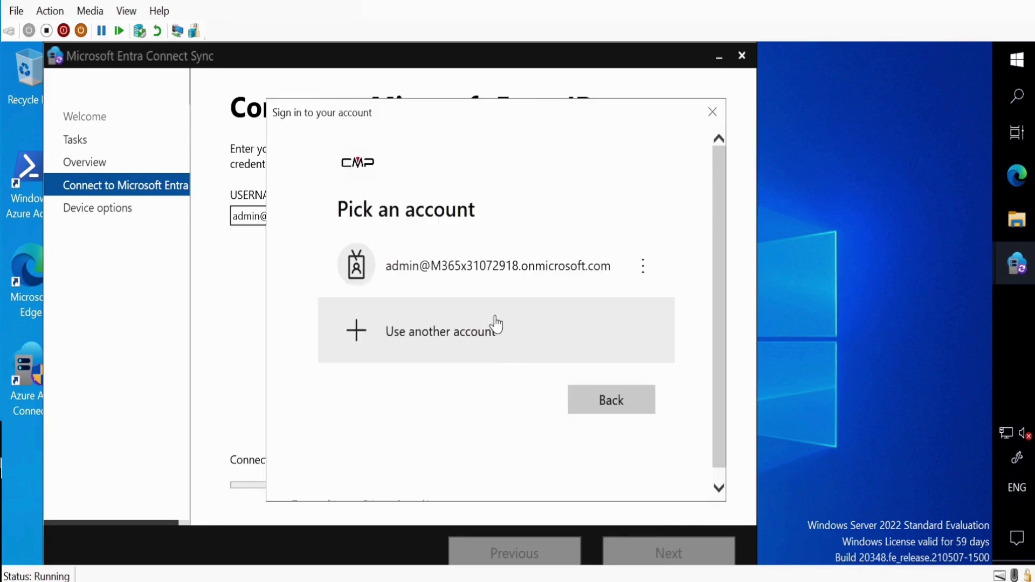
left_click(482, 276)
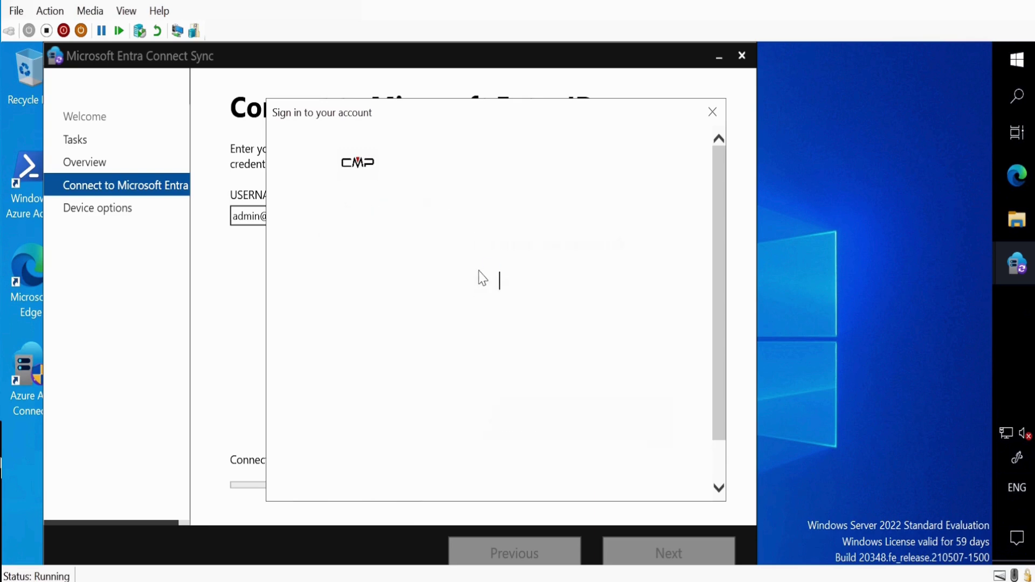
key("ctrl+v")
left_click(608, 363)
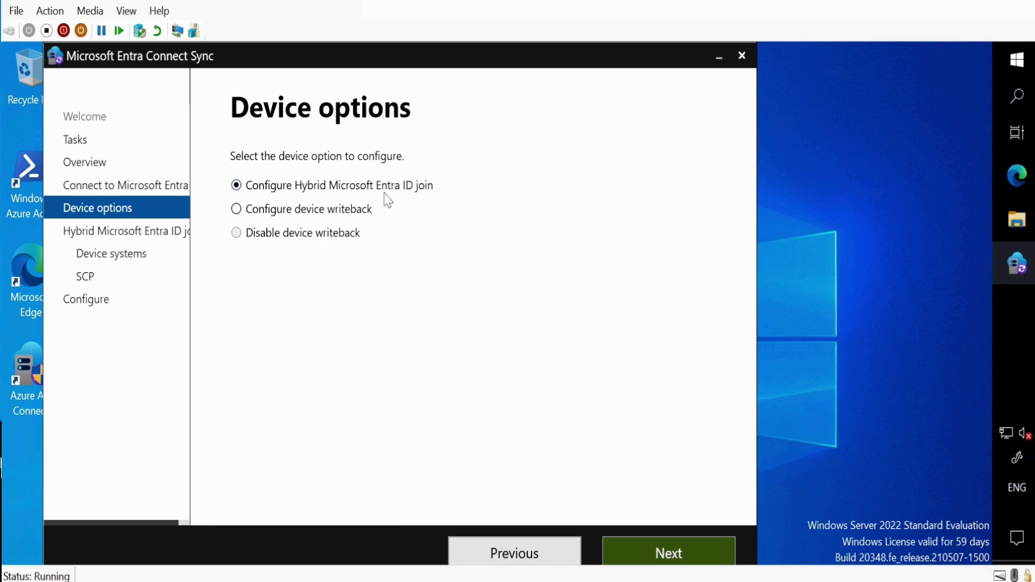
Select Windows 10 or later domain-joined devices and tick the corp.contoso.com forest for SCP
left_click(684, 558)
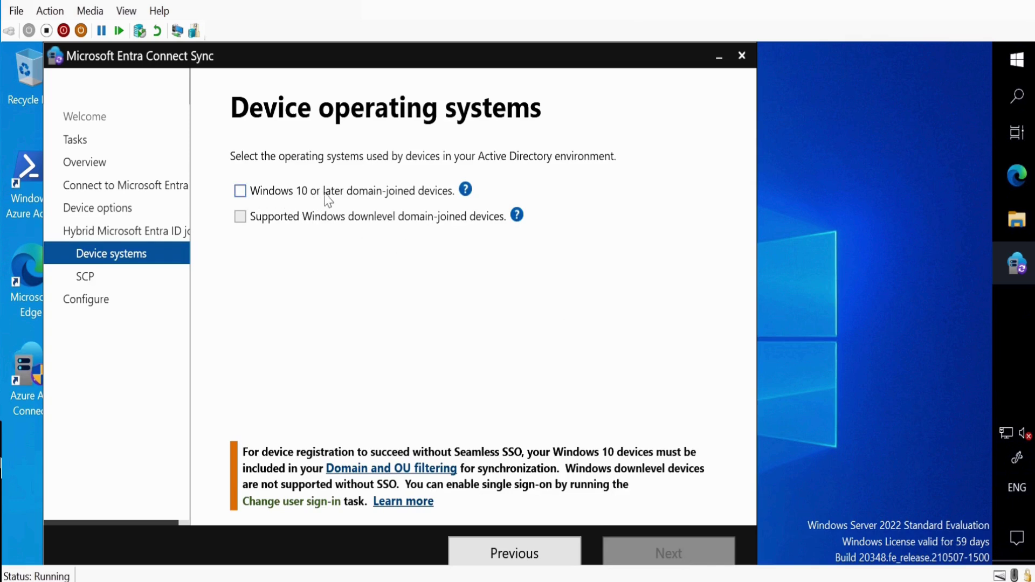
left_click(240, 193)
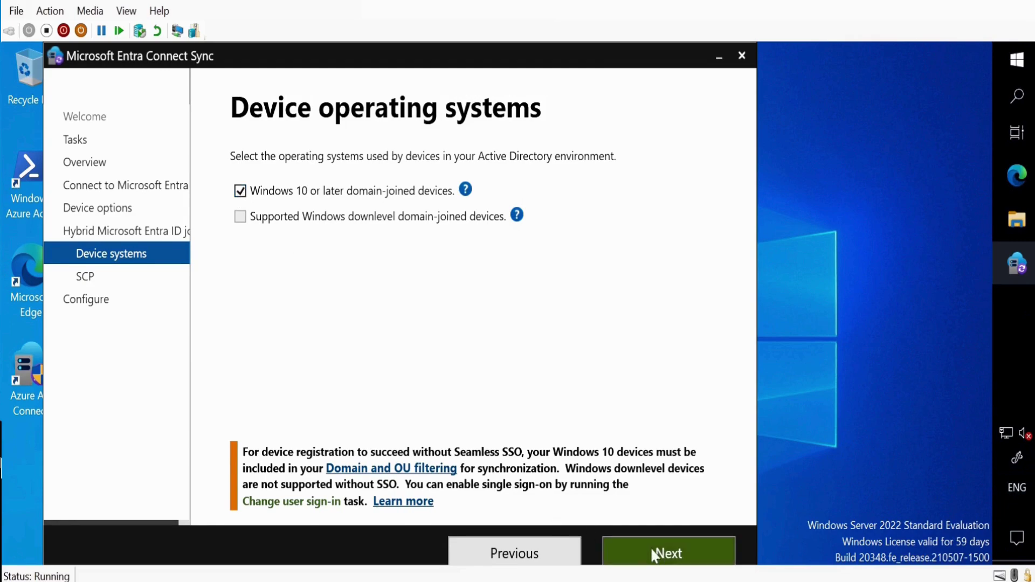
left_click(668, 555)
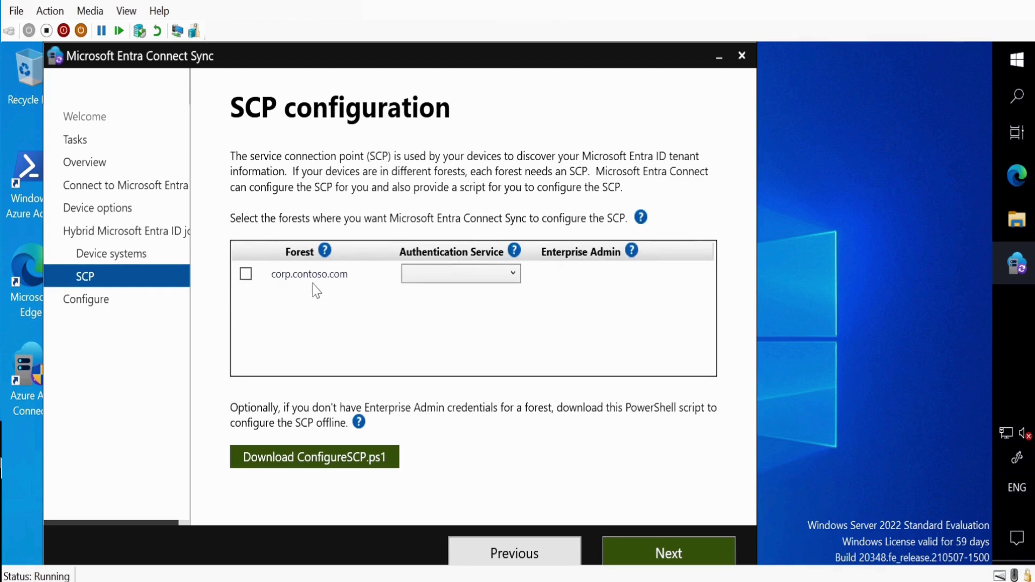
left_click(246, 276)
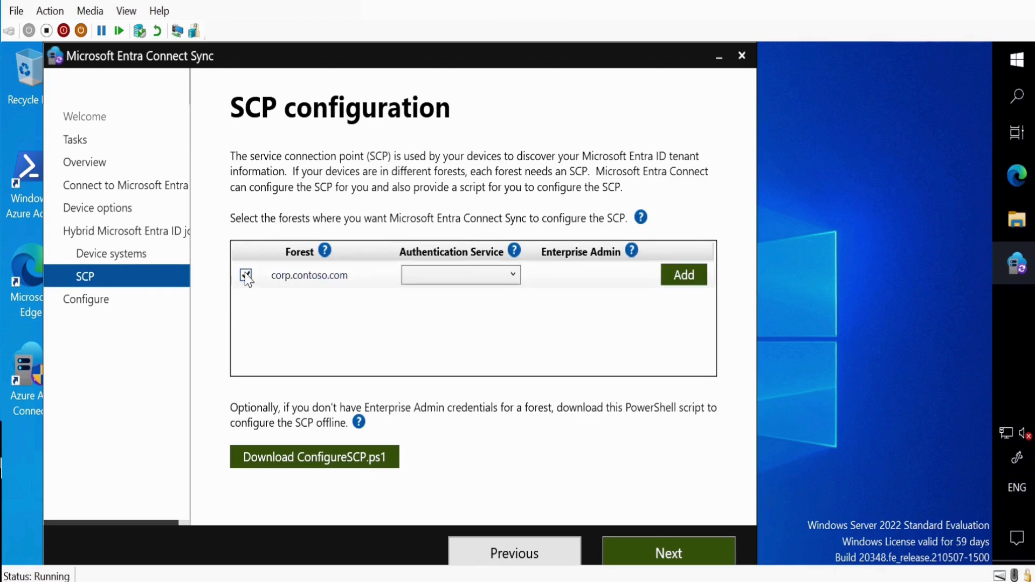
Set the SCP authentication service to Microsoft Entra ID and add the enterprise admin account's credentials
left_click(502, 275)
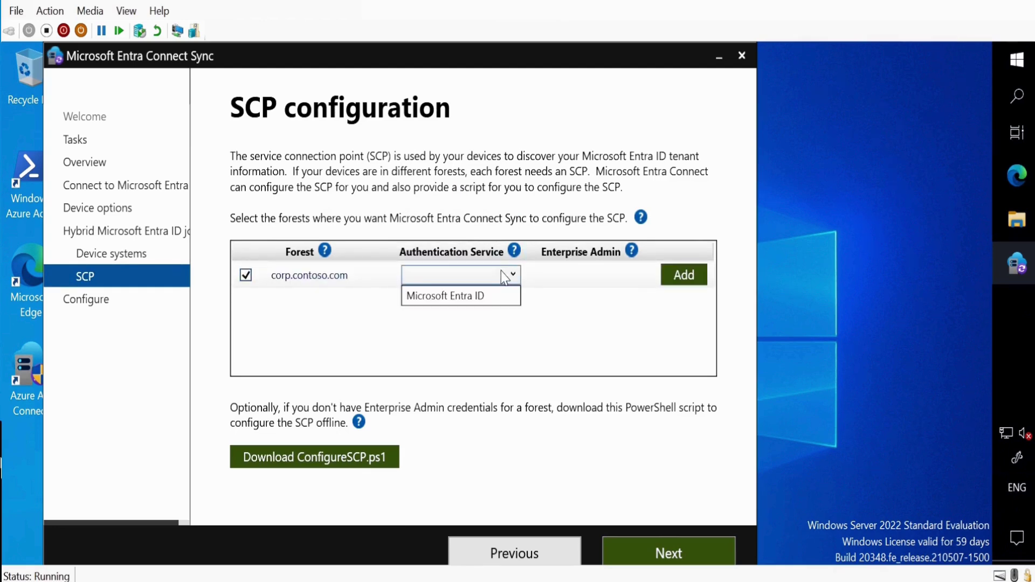
left_click(462, 298)
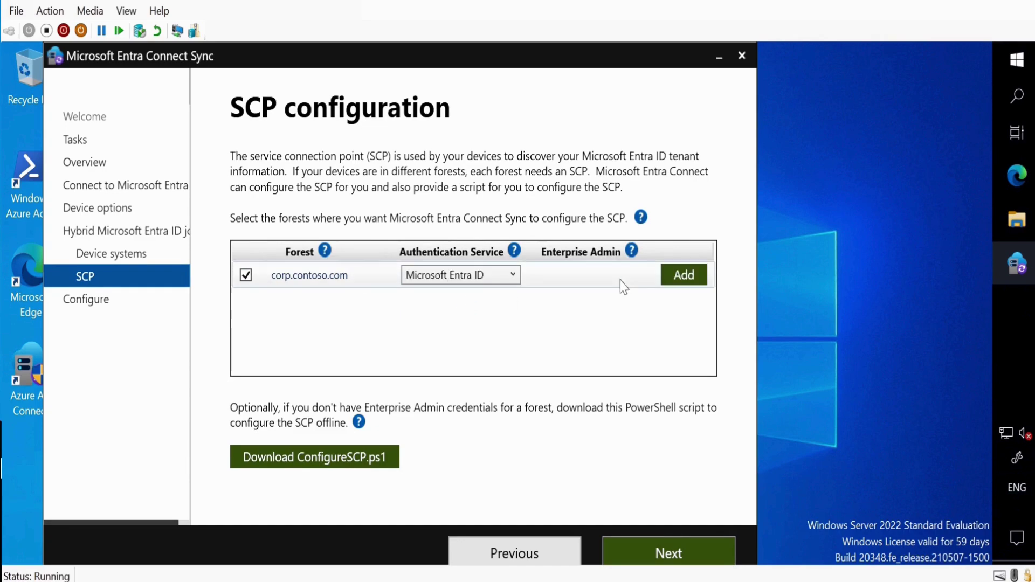
left_click(675, 282)
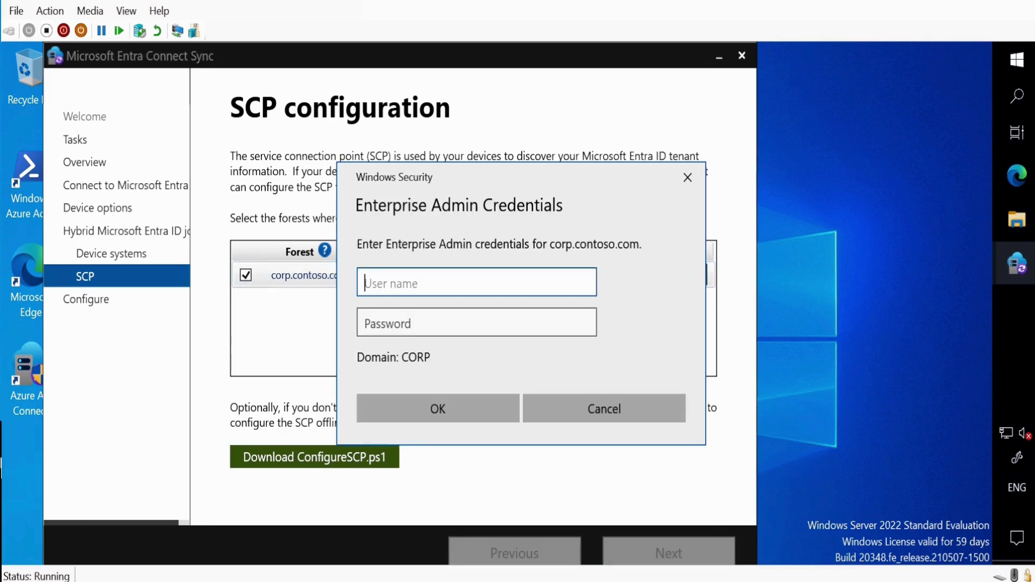
type("CORP\\LabAdmin")
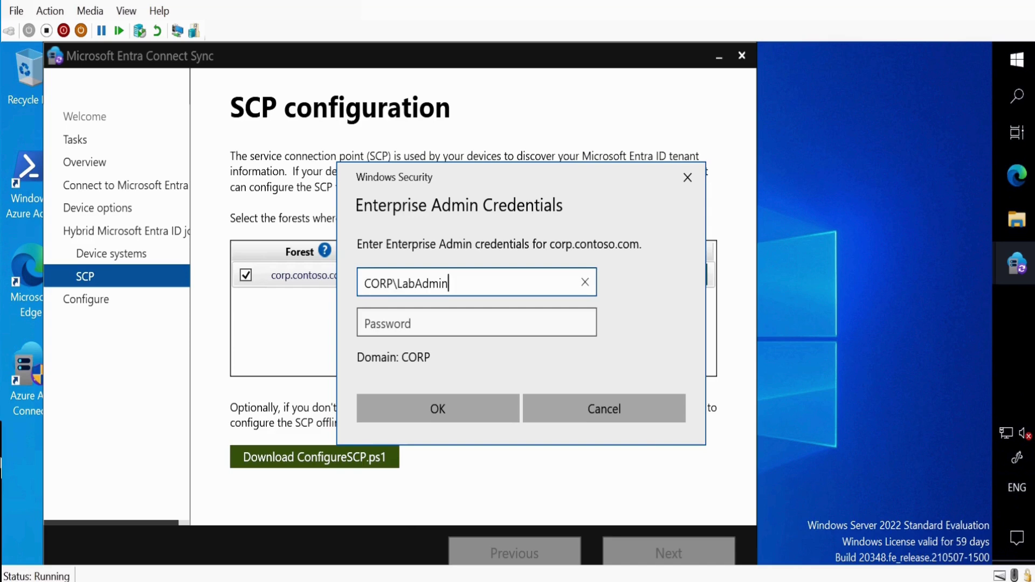
key("Tab")
left_click(471, 419)
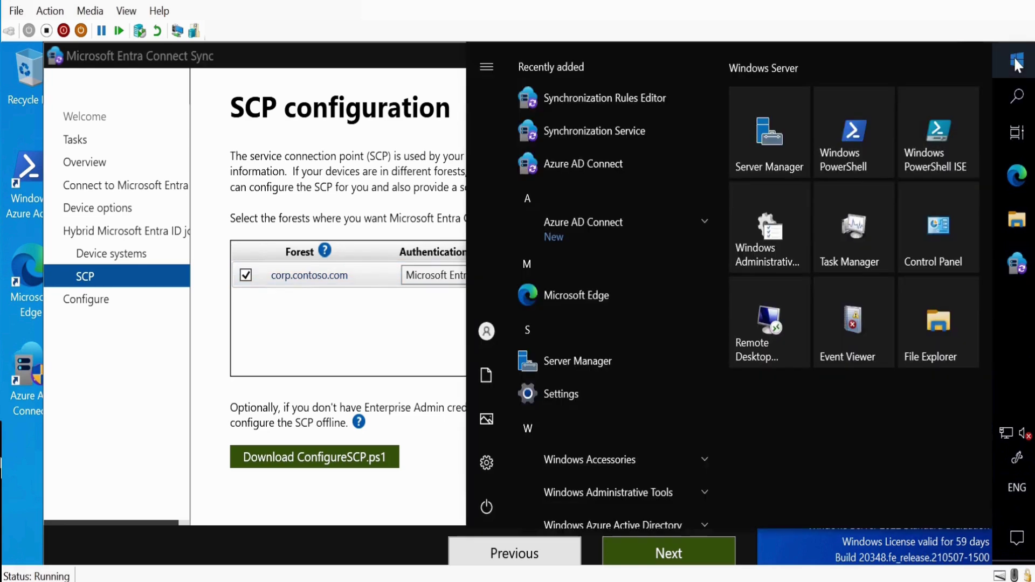
left_click(1017, 59)
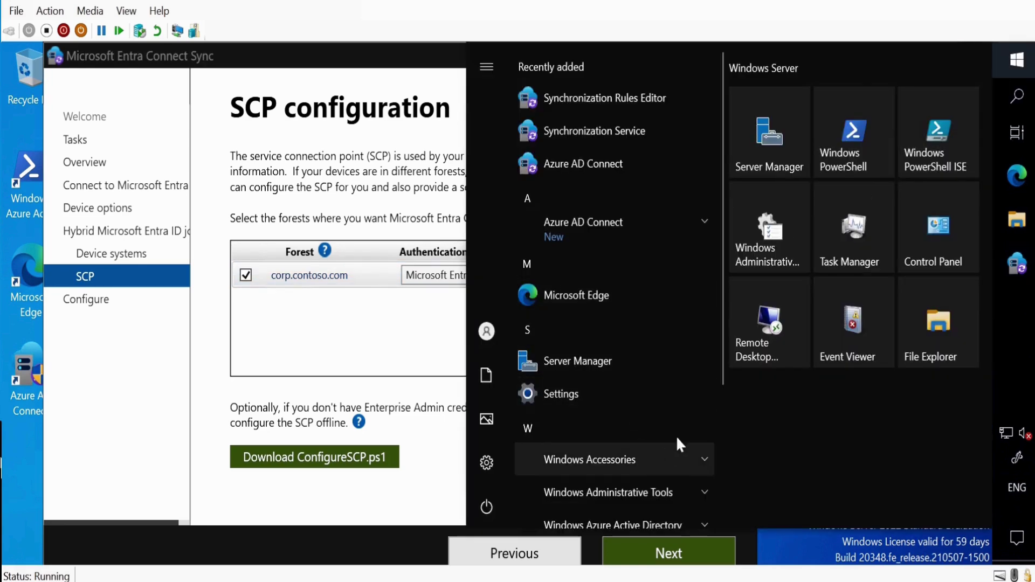
Launch ADSI Edit from Windows Administrative Tools in the Start menu
left_click_drag(722, 366, 722, 448)
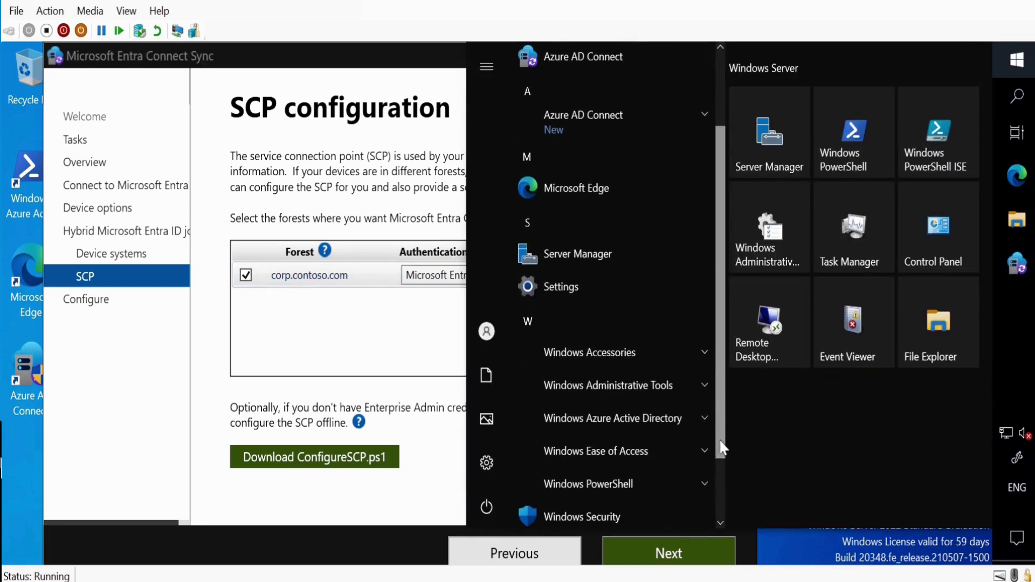
left_click(703, 385)
left_click_drag(722, 213, 679, 300)
left_click(581, 295)
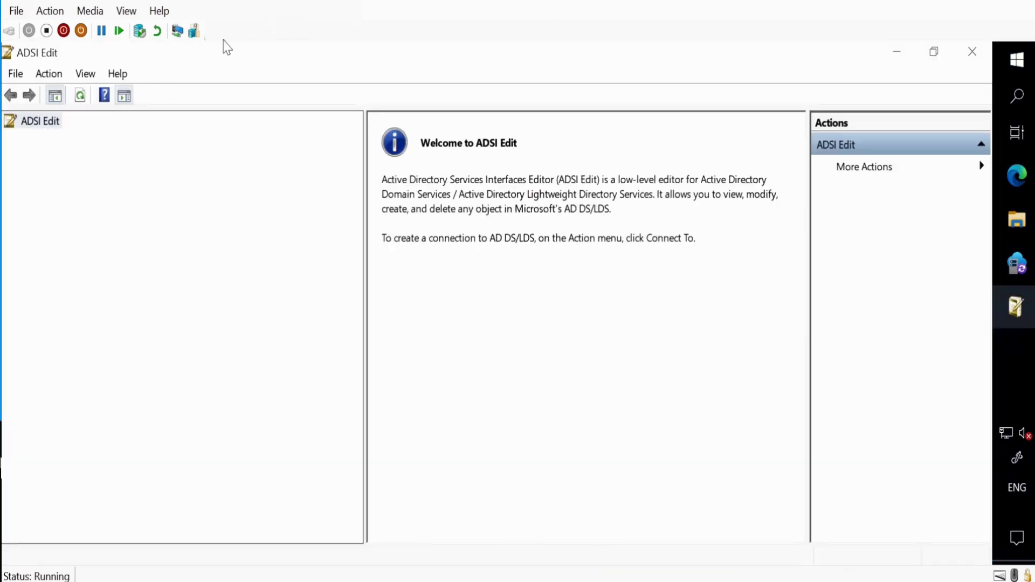
Connect ADSI Edit to the Configuration well-known naming context
right_click(28, 124)
left_click(82, 133)
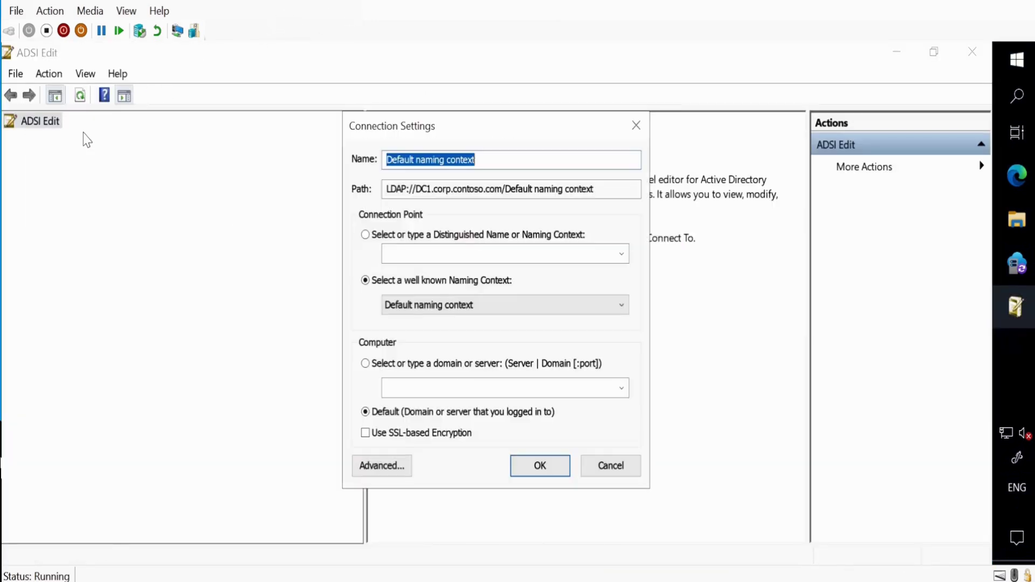
left_click(465, 306)
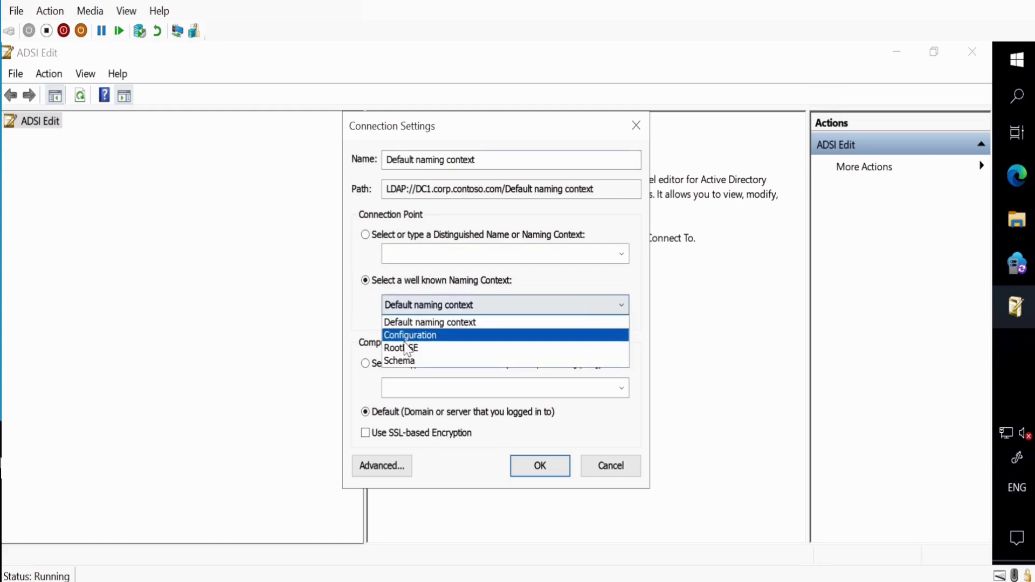
left_click(421, 335)
left_click(544, 466)
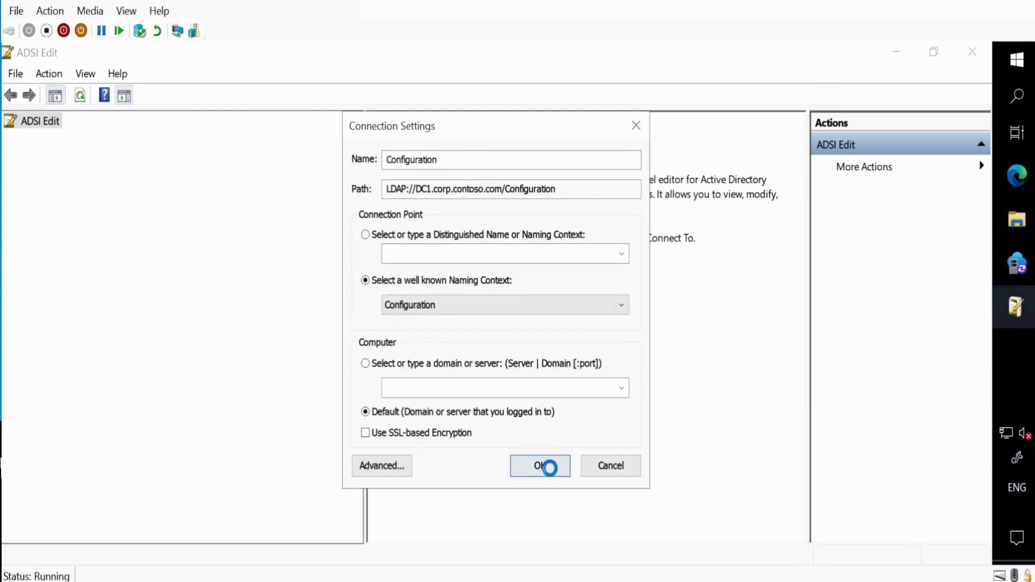
Expand CN=Configuration and CN=Services to list the service containers, then minimize ADSI Edit
double_click(40, 141)
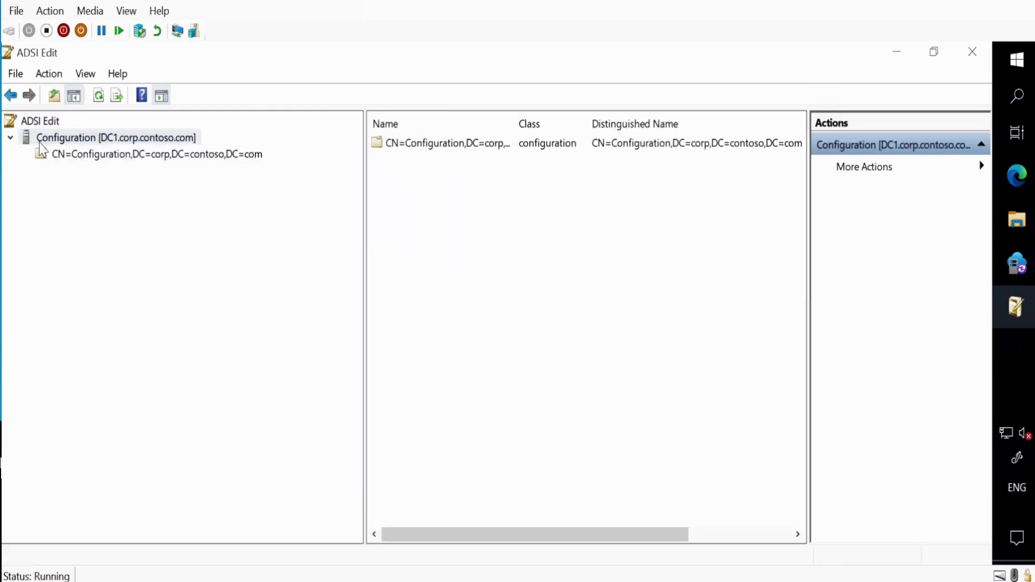
double_click(50, 158)
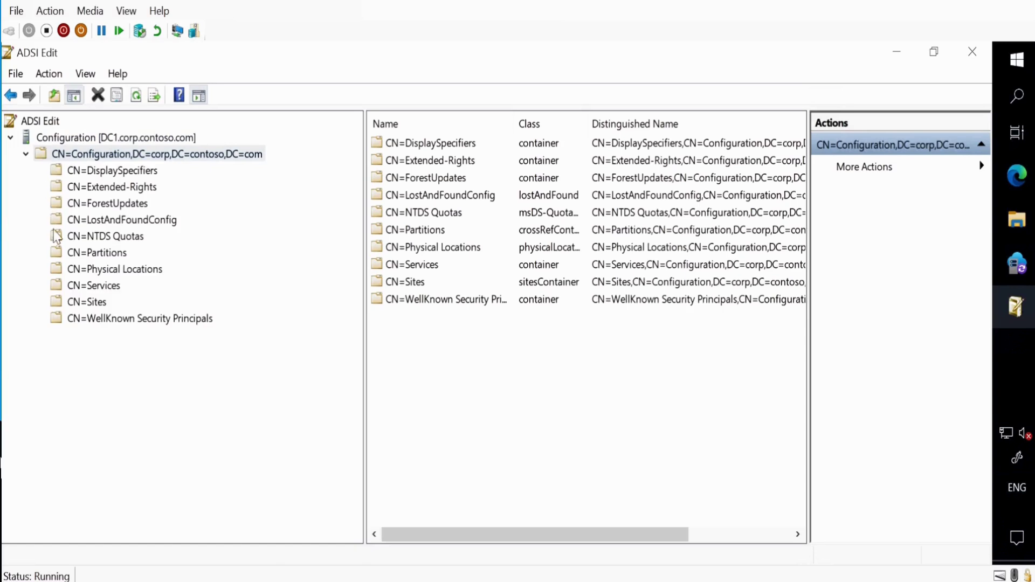
double_click(98, 289)
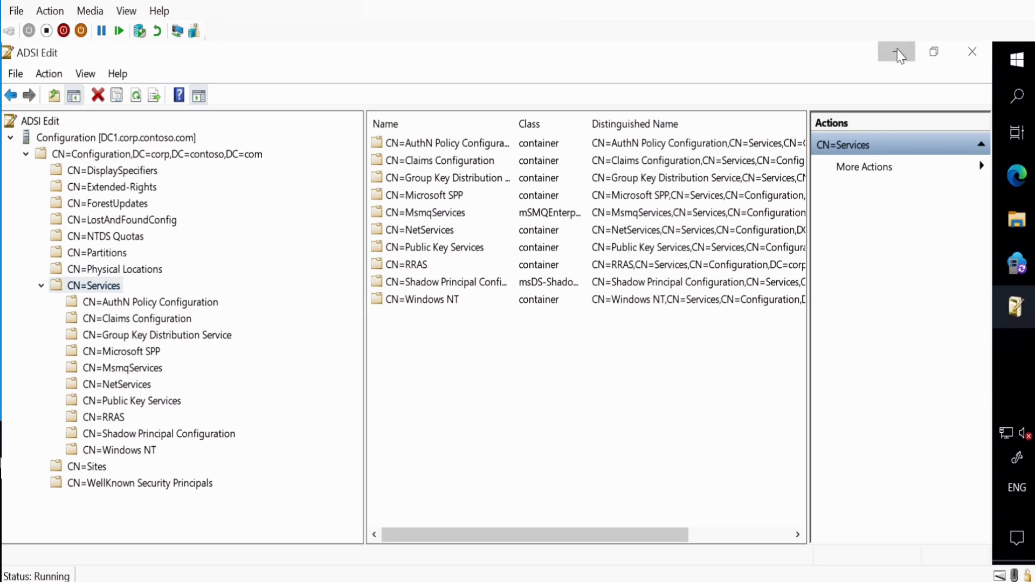
left_click(897, 51)
Apply the SCP configuration for corp.contoso.com and exit the completed wizard
left_click(672, 546)
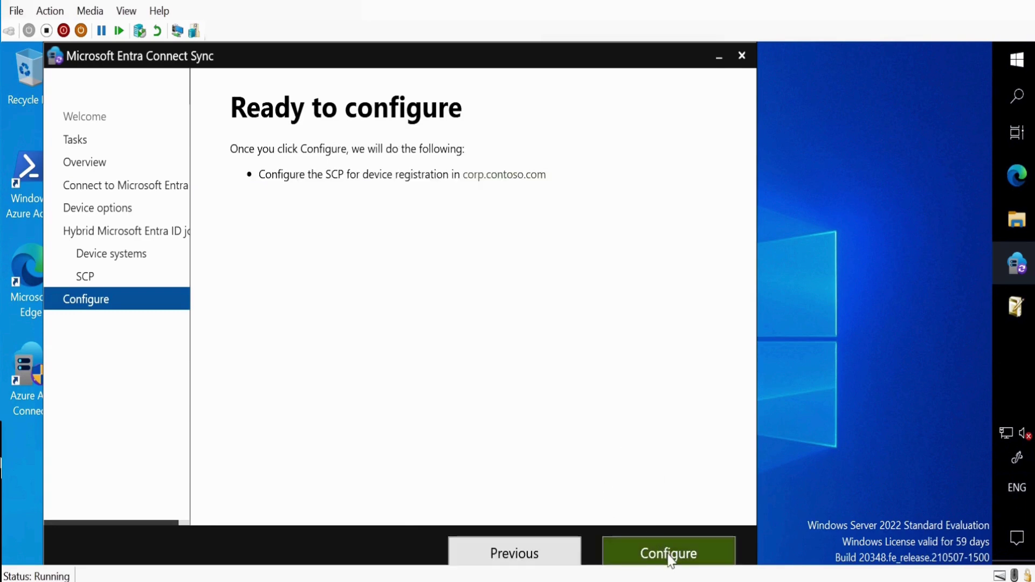
left_click(670, 559)
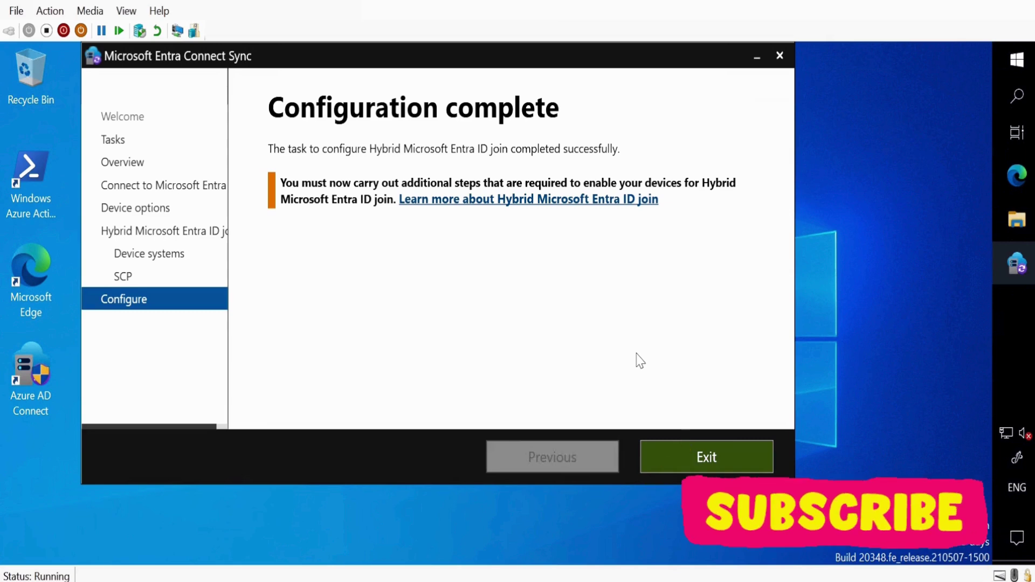
left_click(696, 464)
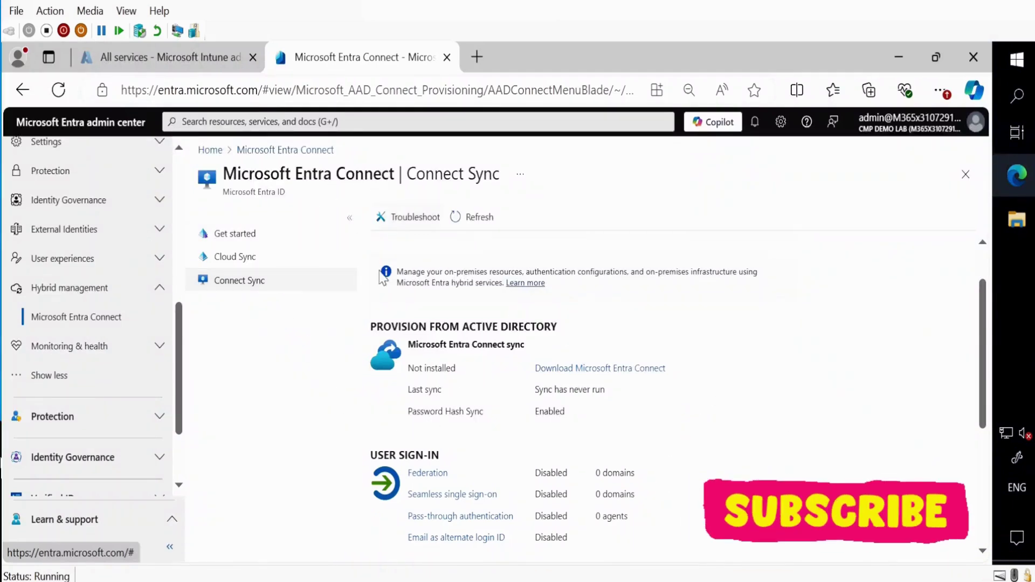
Refresh the Connect Sync page and highlight the Enabled sync status
left_click(477, 223)
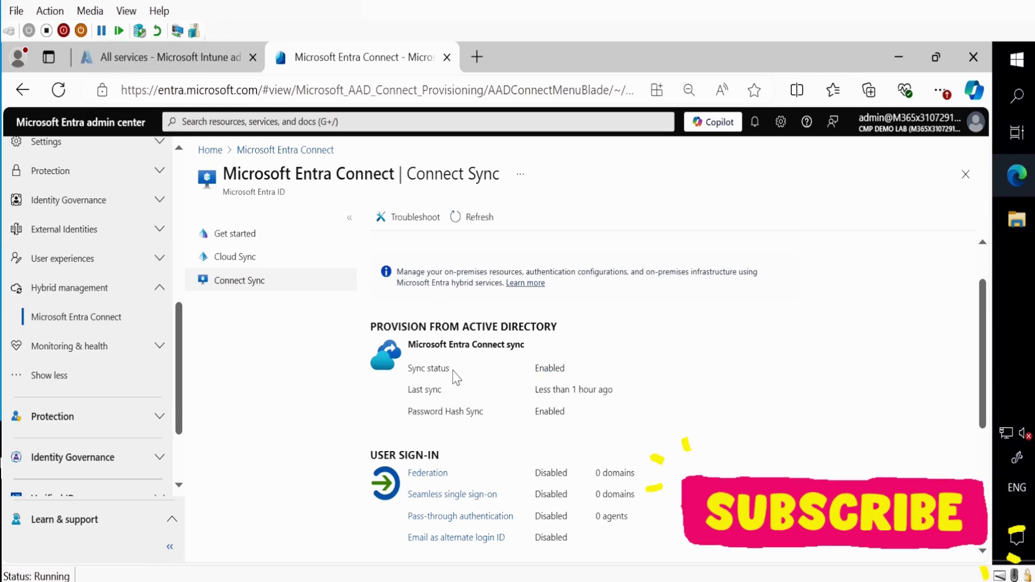
left_click_drag(448, 371, 407, 372)
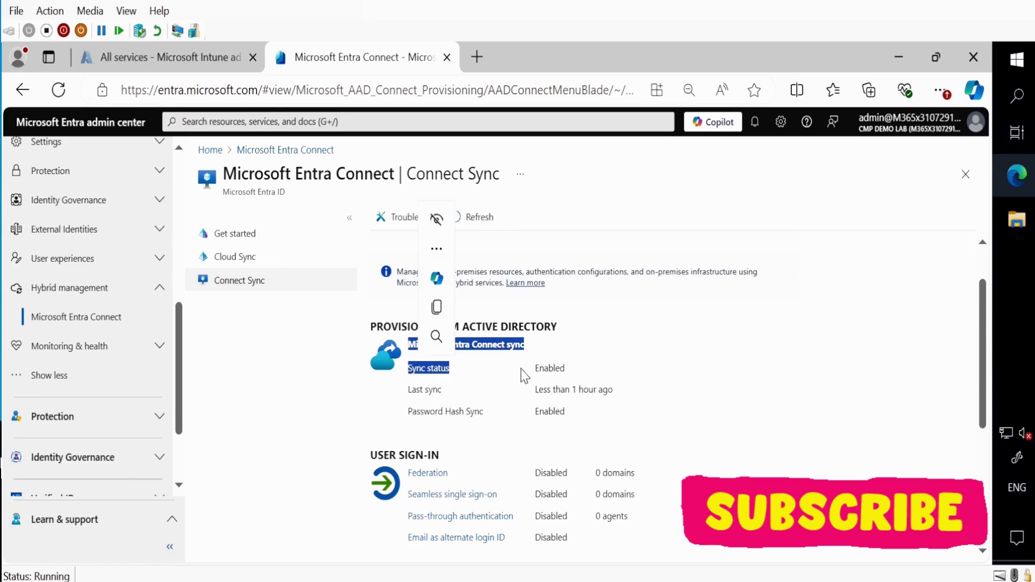
double_click(550, 368)
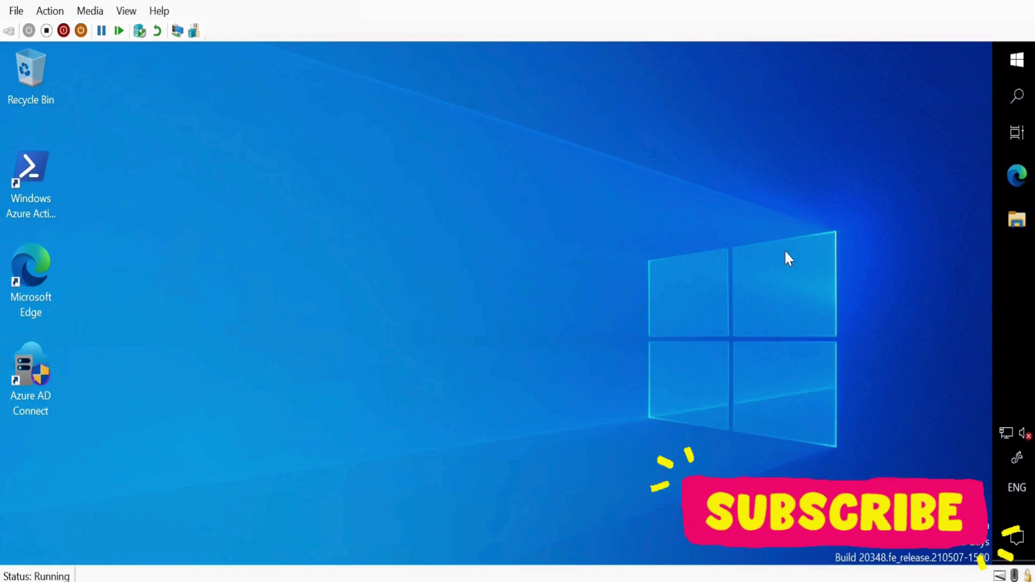
Launch ADSI Edit from Windows Administrative Tools in the Start menu
left_click(1018, 67)
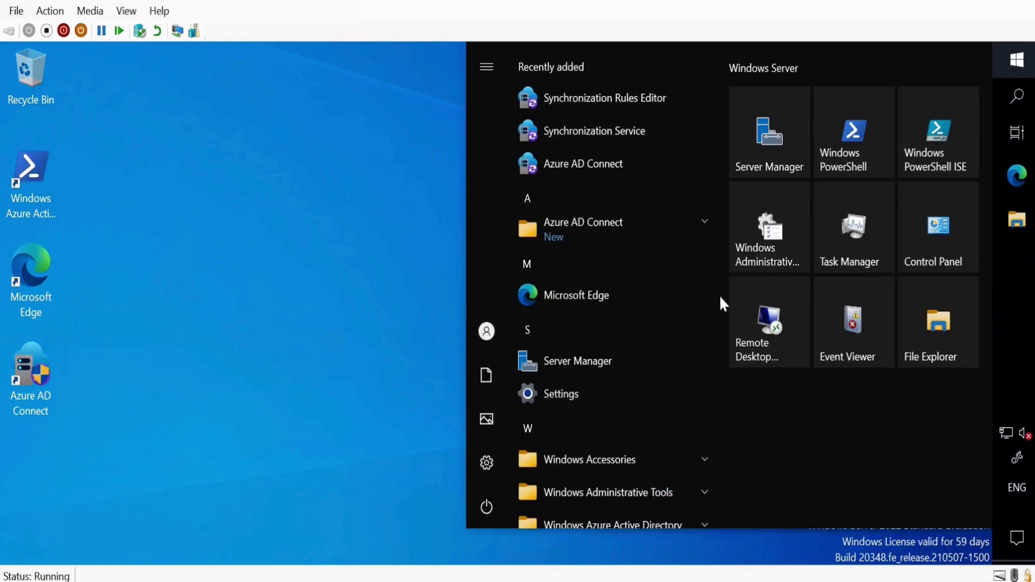
scroll(719, 440, "down", 3)
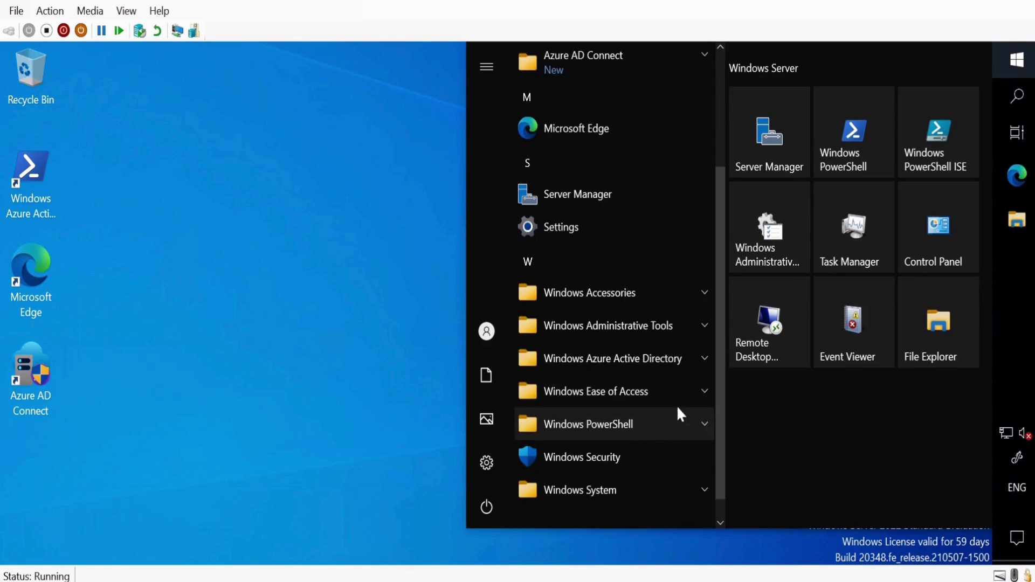
left_click(690, 328)
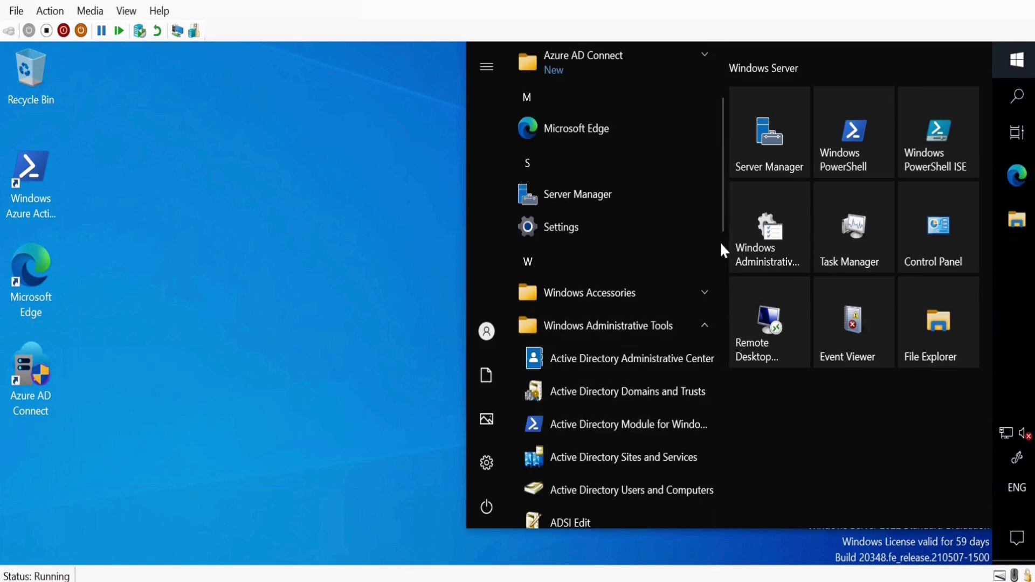
left_click_drag(723, 219, 725, 270)
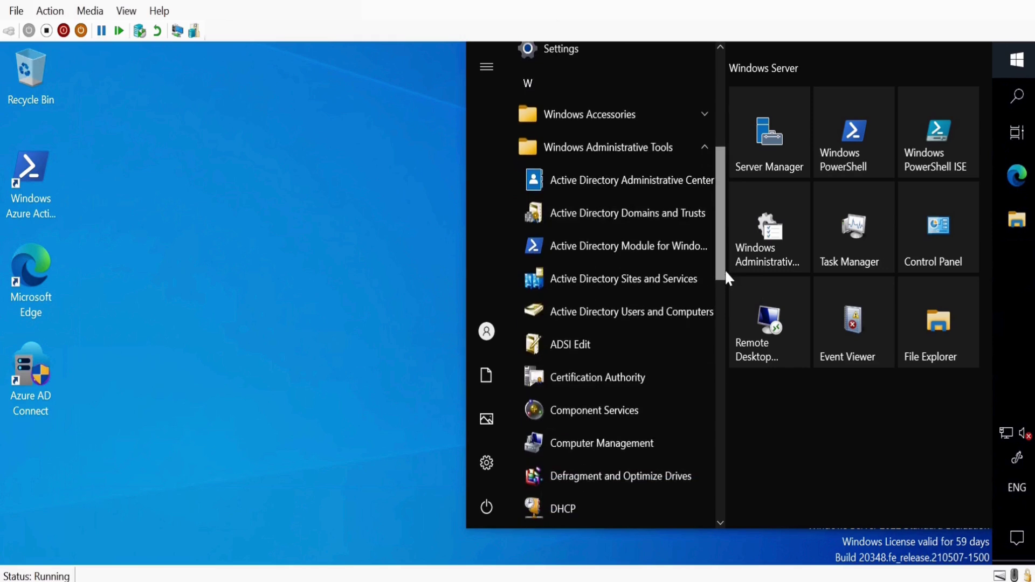
left_click(565, 341)
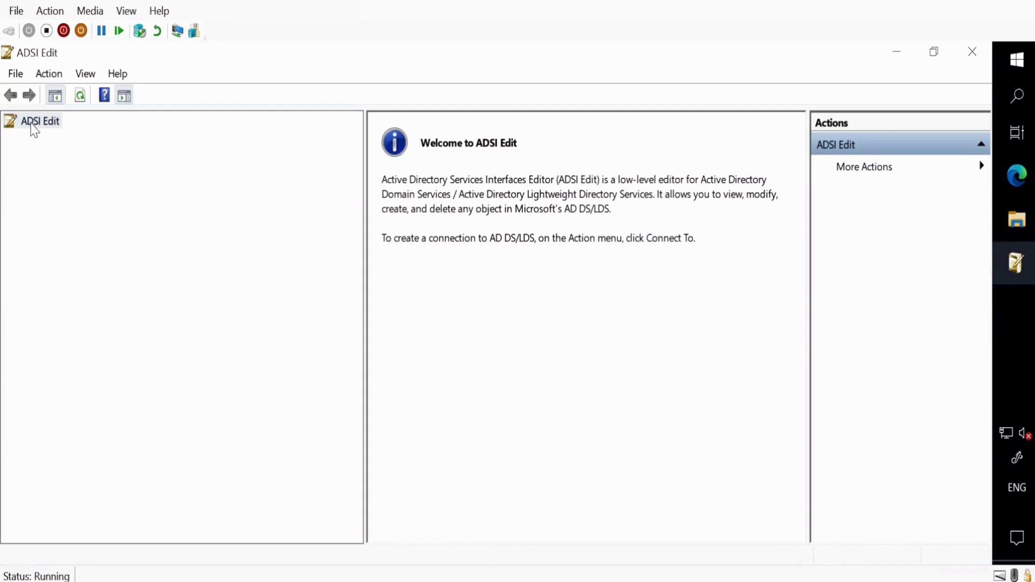
Connect ADSI Edit to the Configuration well-known naming context
right_click(32, 125)
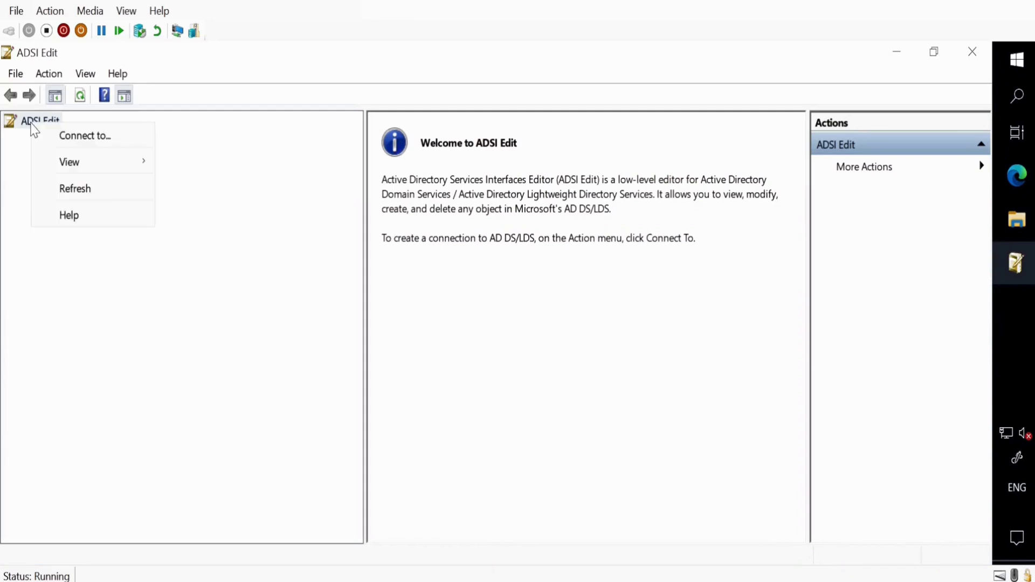
left_click(79, 138)
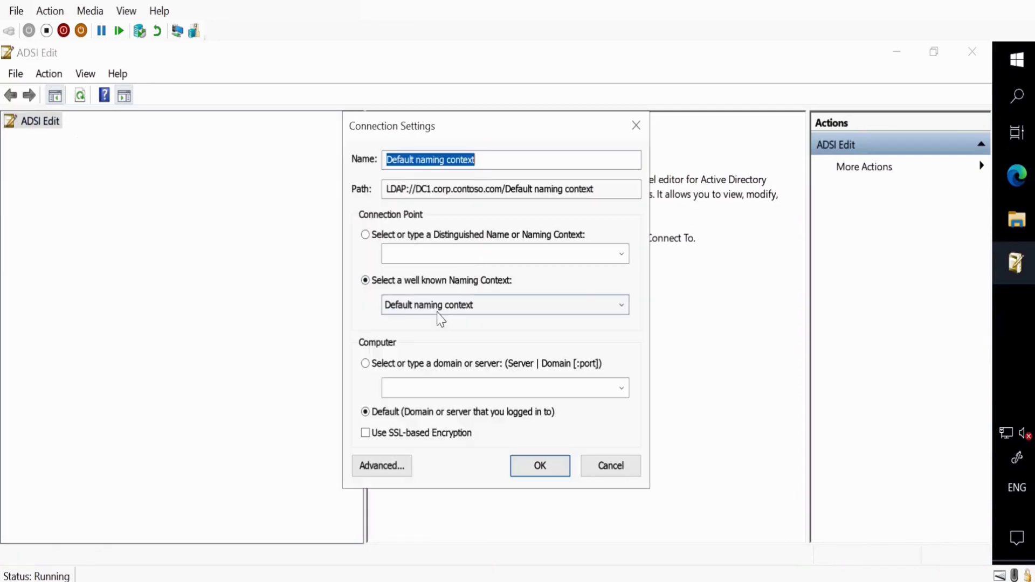
left_click(453, 312)
left_click(434, 335)
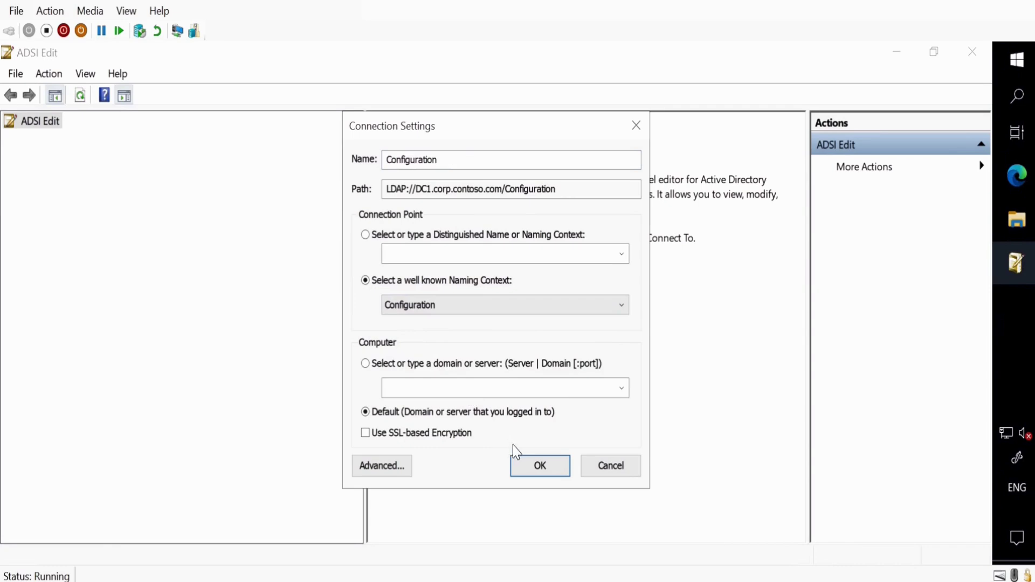
left_click(541, 466)
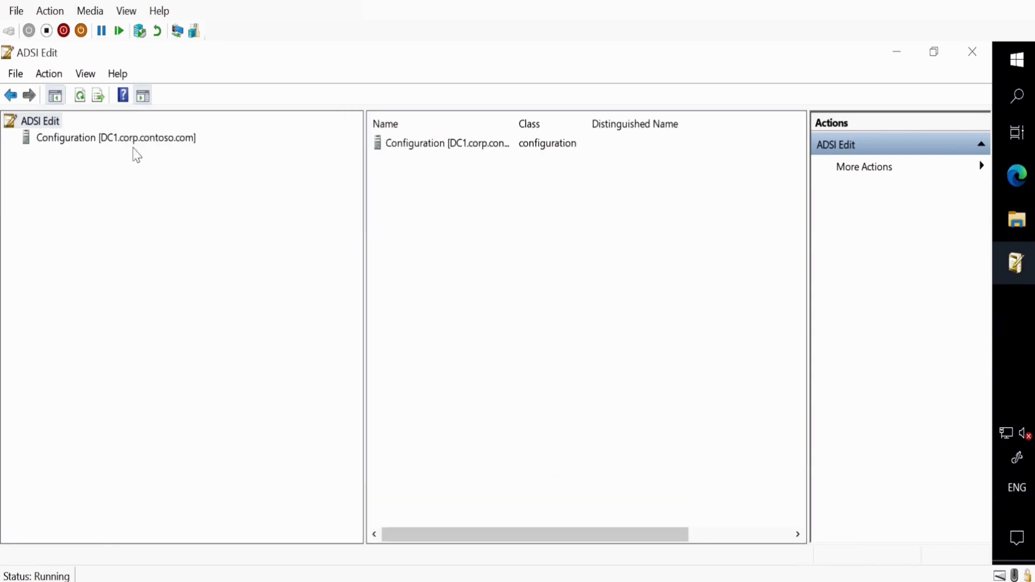
Expand CN=Configuration and CN=Services, then select CN=Device Registration Configuration
double_click(69, 140)
double_click(75, 156)
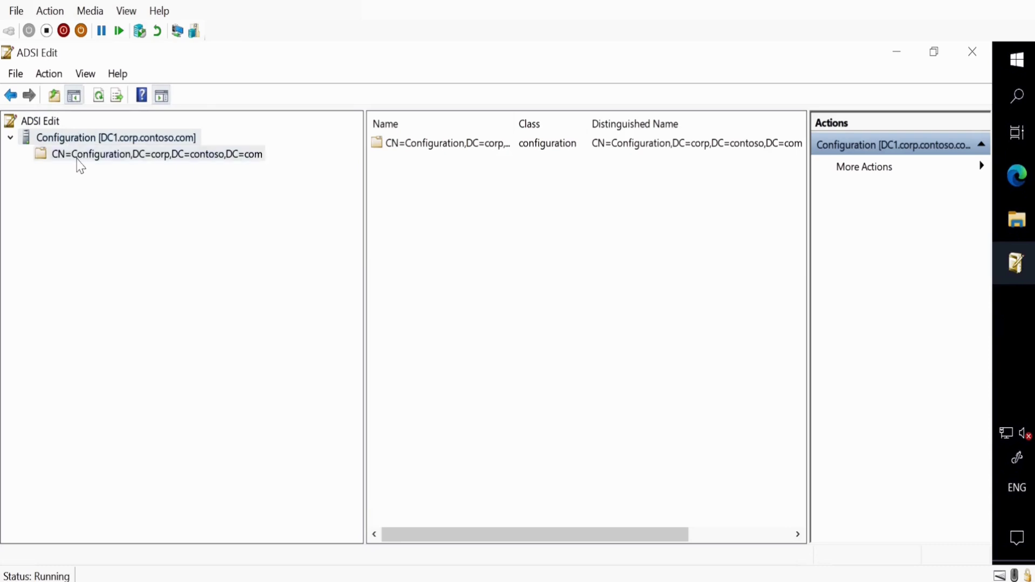
double_click(100, 289)
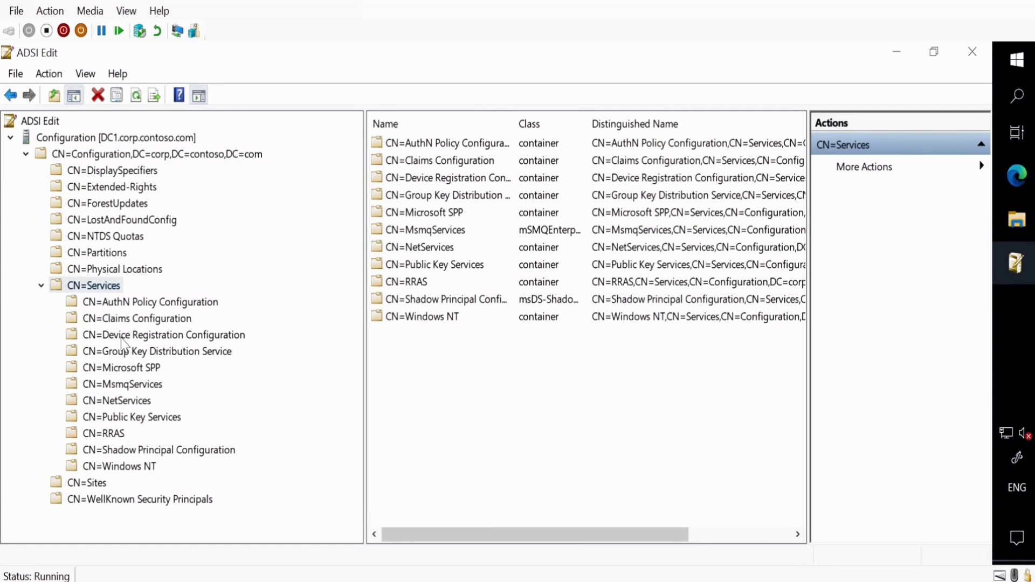
left_click(123, 336)
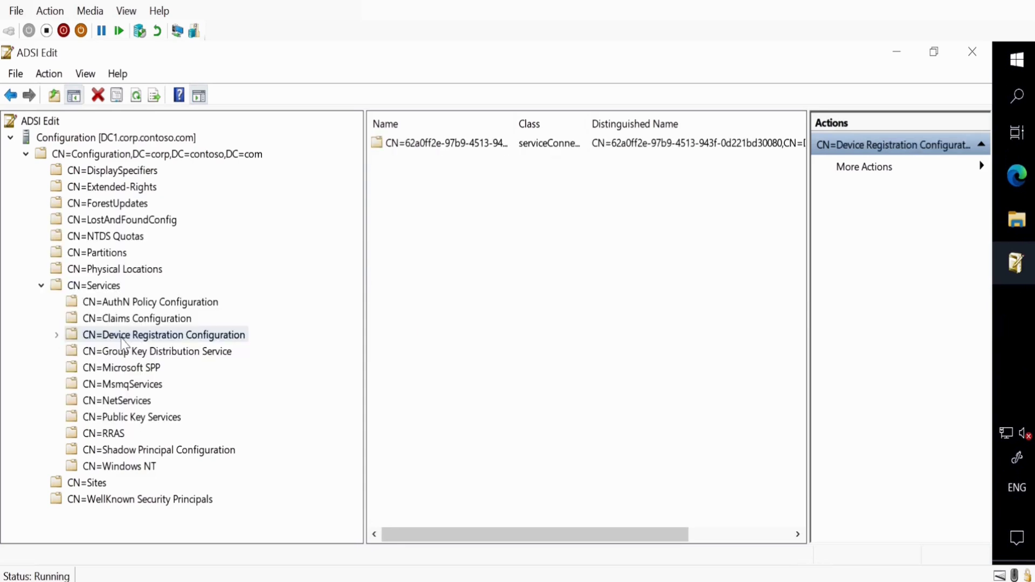
Open the service connection point's properties and inspect its keywords attribute
right_click(445, 144)
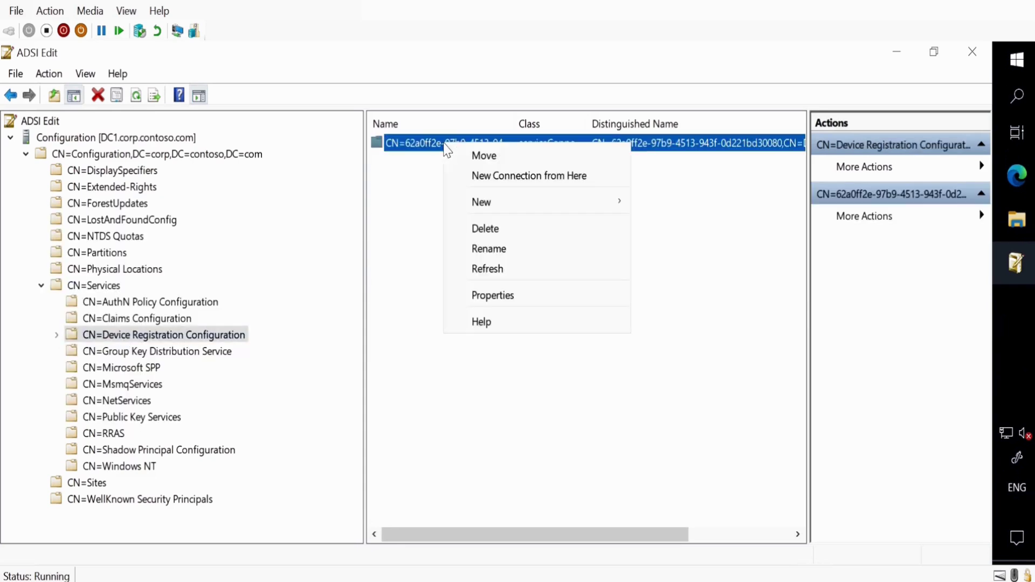
left_click(493, 296)
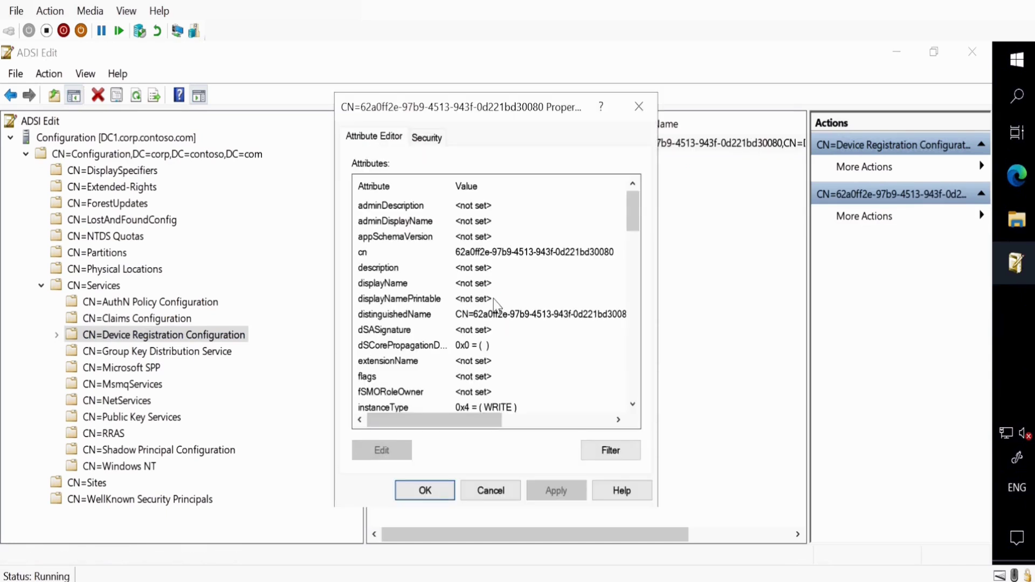
left_click_drag(633, 226, 634, 266)
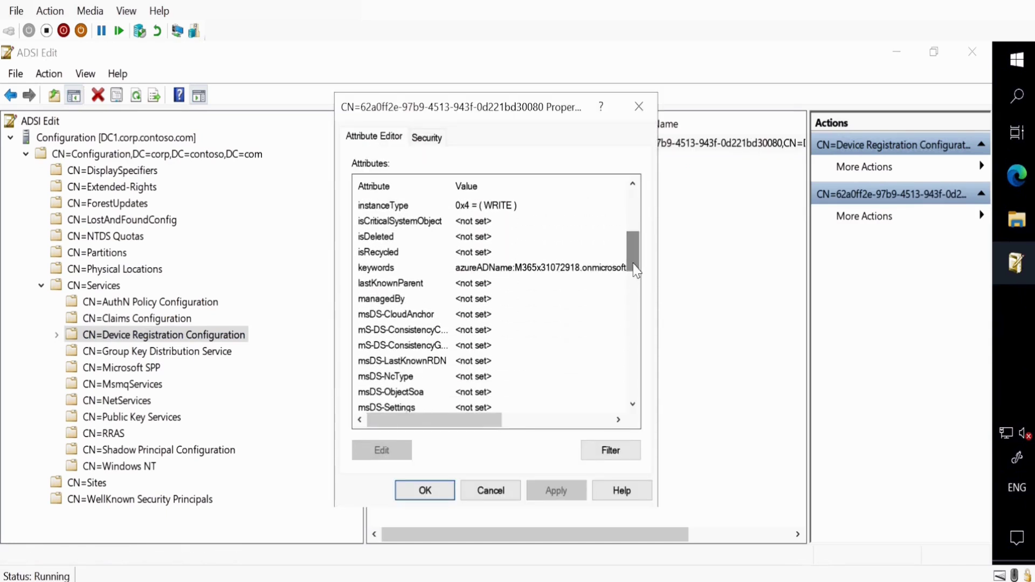
left_click(378, 270)
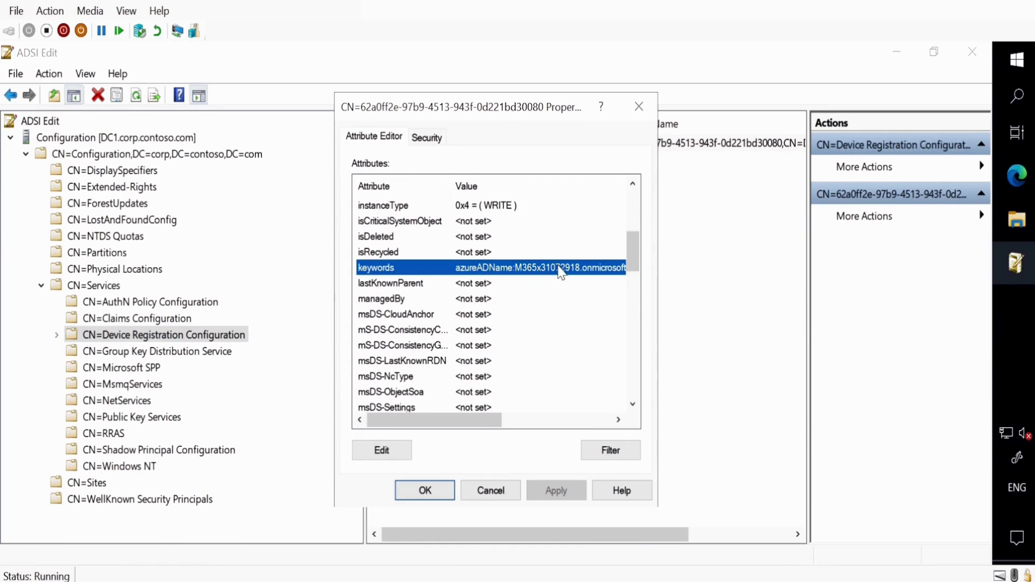
left_click_drag(642, 256, 642, 288)
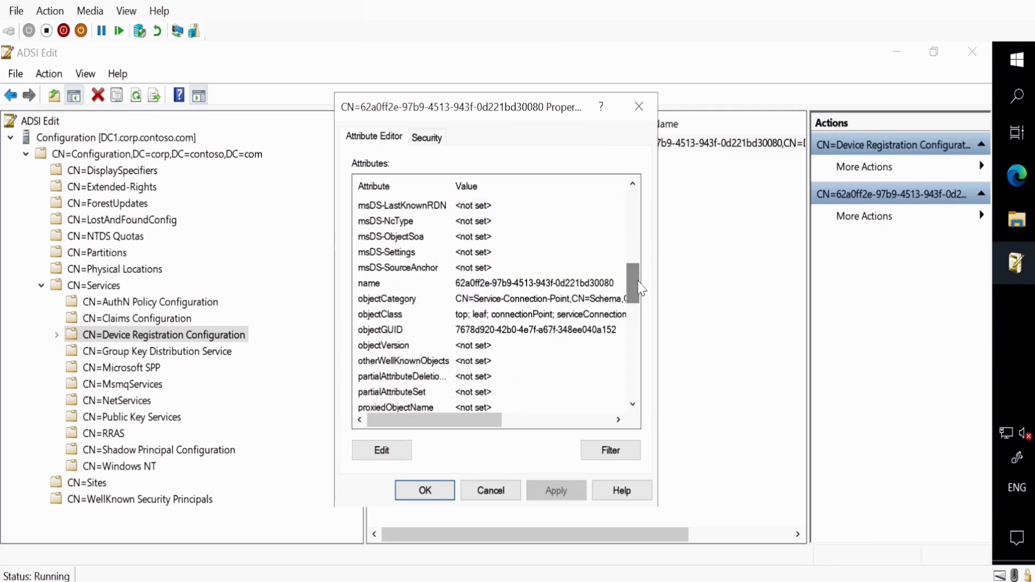
View the objectCategory value, confirming Service-Connection-Point, and close the editor unchanged
left_click(394, 301)
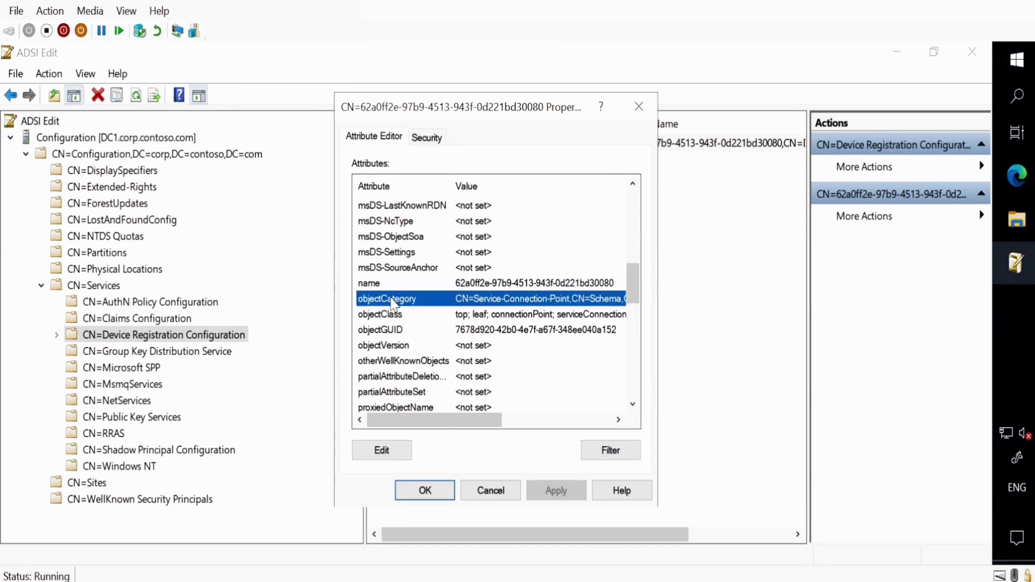
double_click(501, 303)
left_click(431, 319)
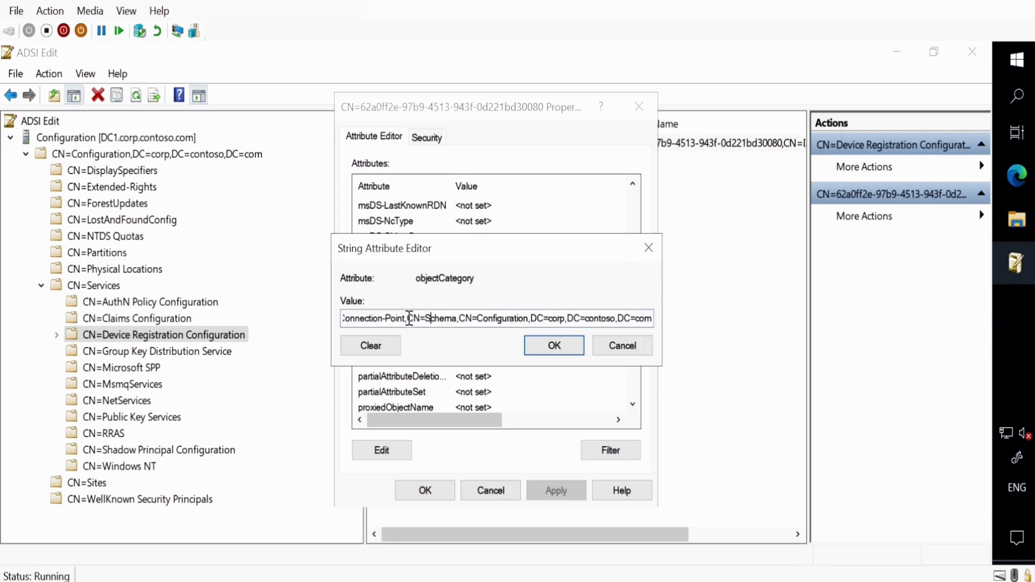
left_click_drag(409, 318, 321, 320)
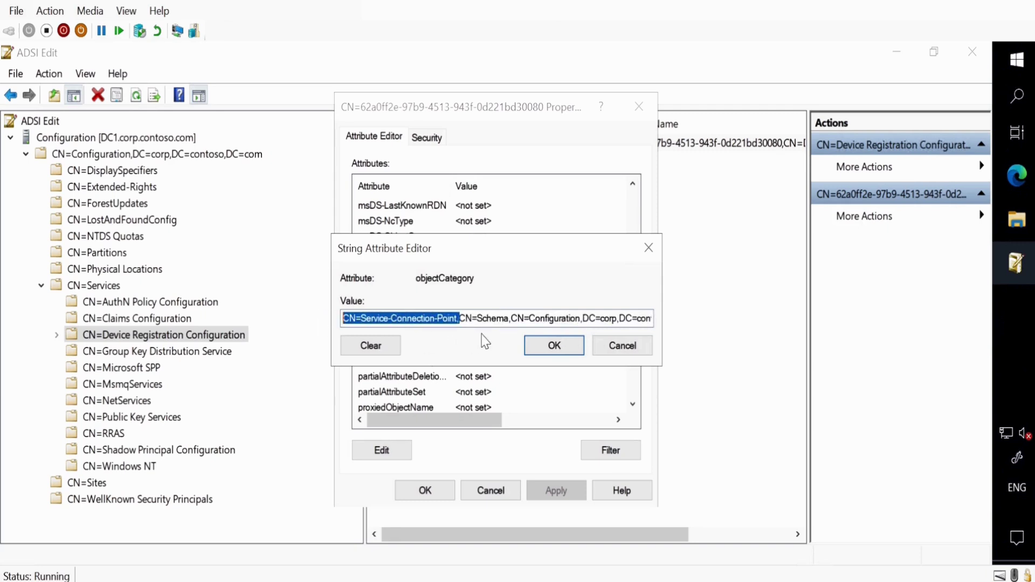
left_click(648, 247)
left_click_drag(633, 280, 638, 258)
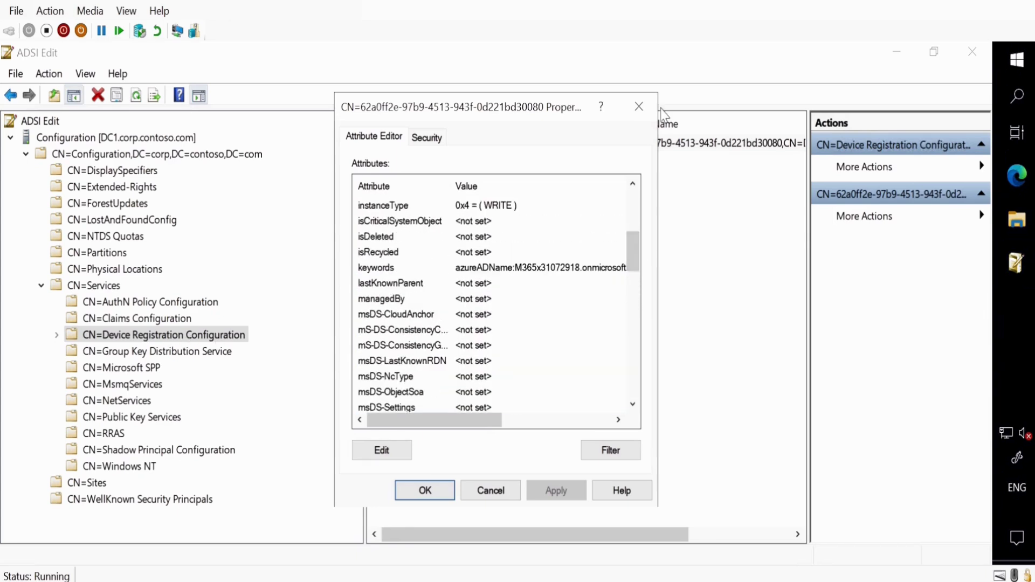
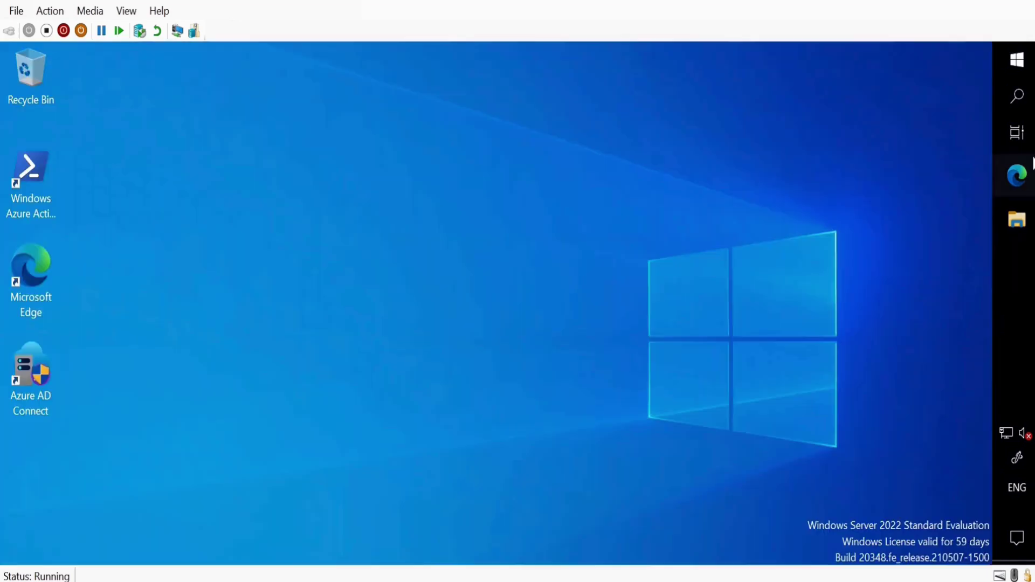
Run Start-ADSyncSyncCycle in an administrator Windows PowerShell, confirm Success, and close PowerShell
left_click(1020, 98)
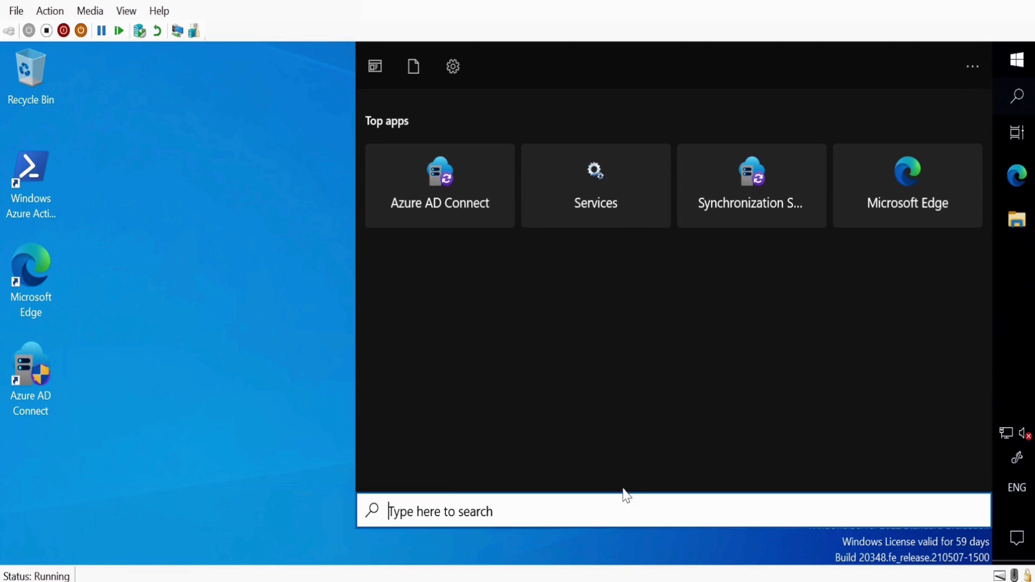
type("power")
right_click(463, 227)
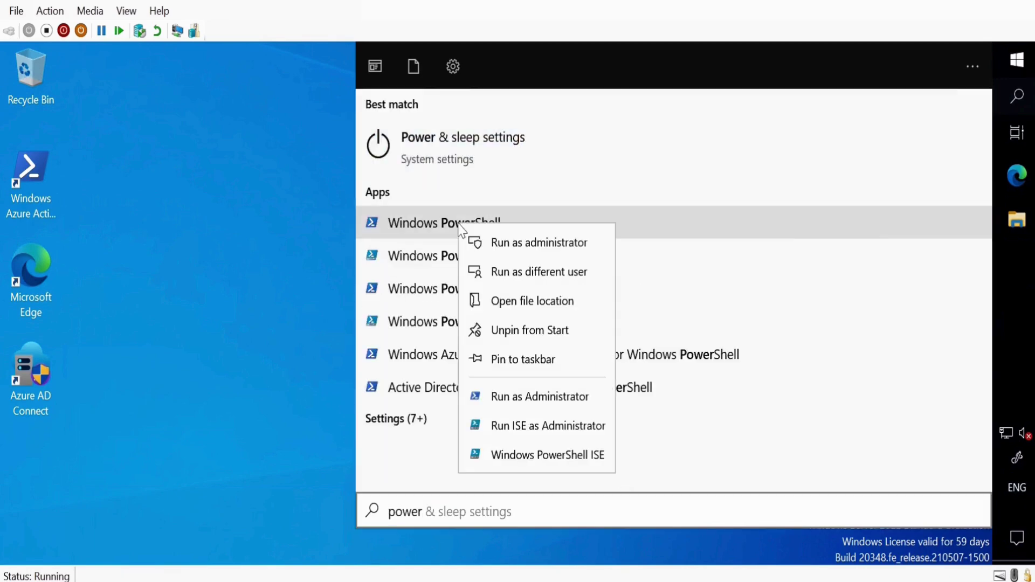
left_click(507, 242)
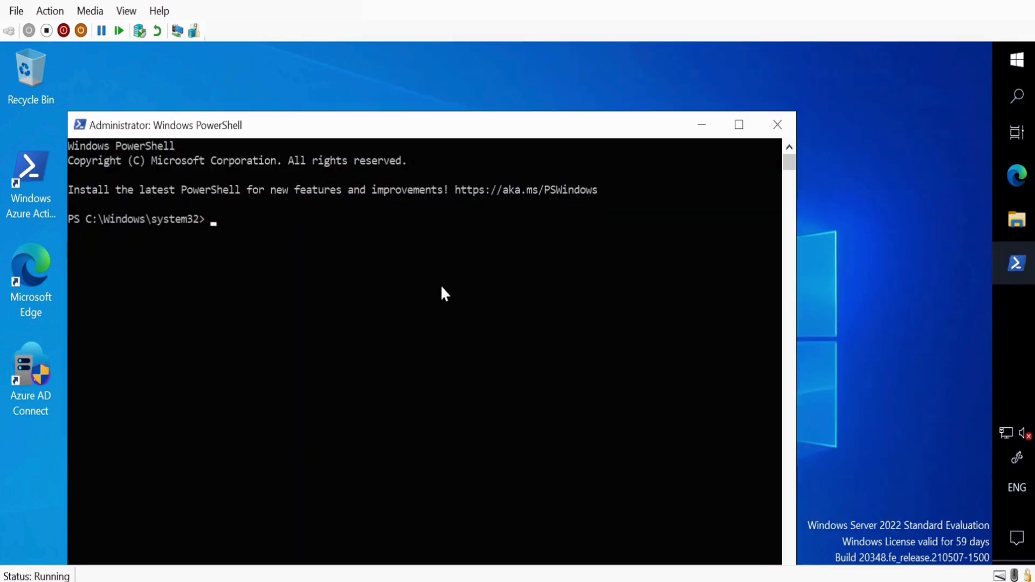
type("stem32> Start-ADSyncSyncCycle")
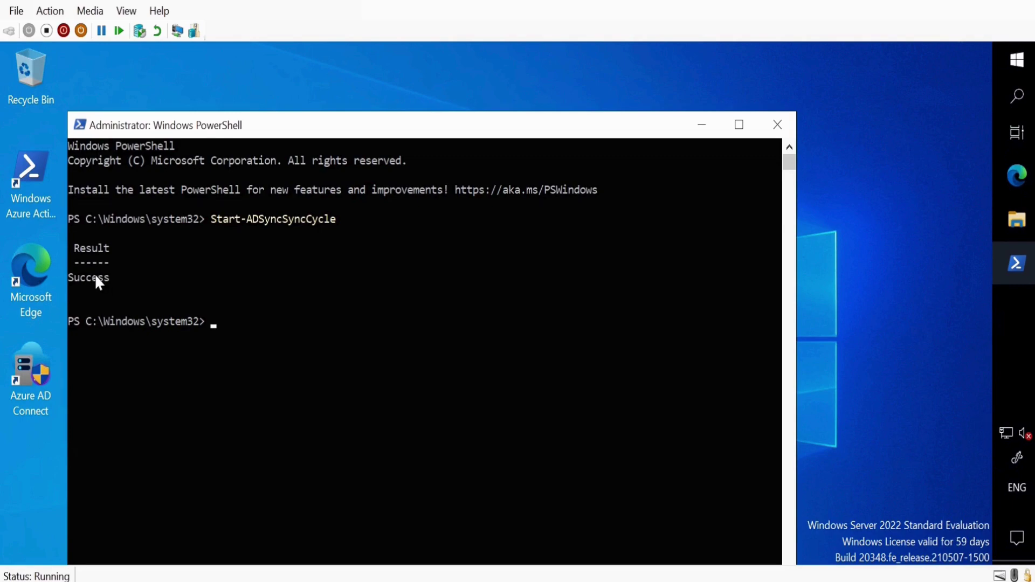
key("alt+F4")
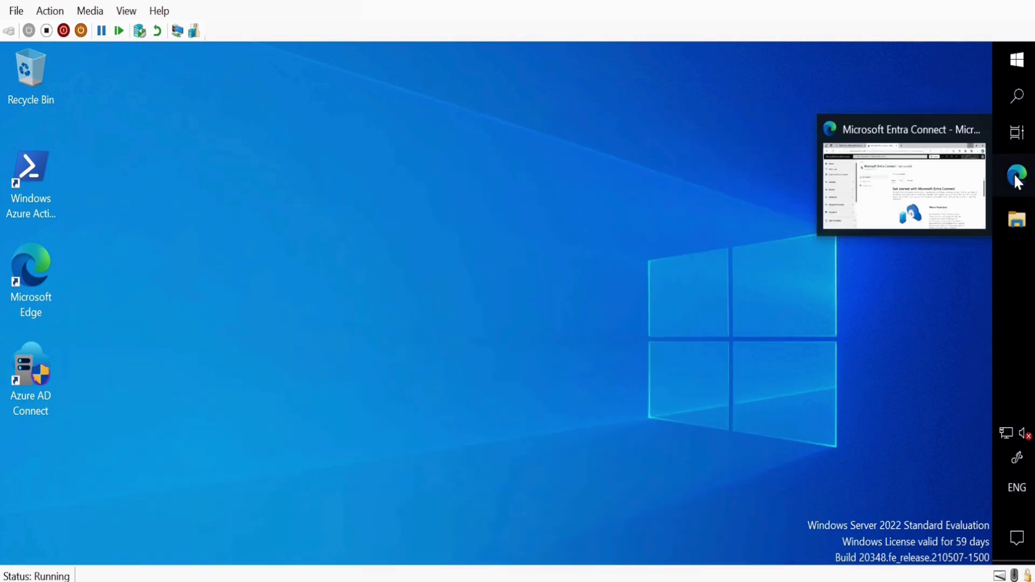
left_click(1015, 175)
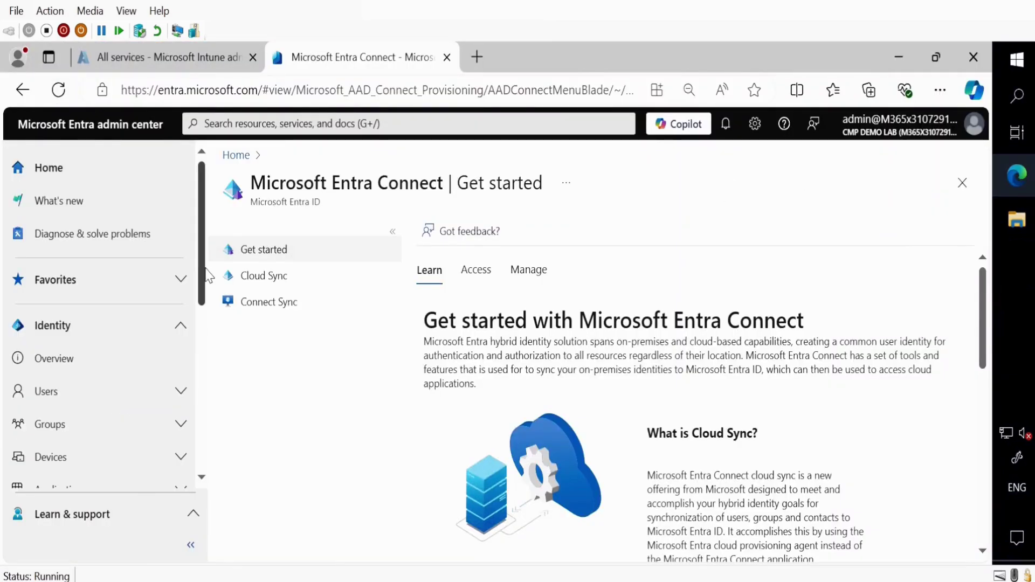
Open the All users list under Identity > Users
scroll(205, 275, "down", 2)
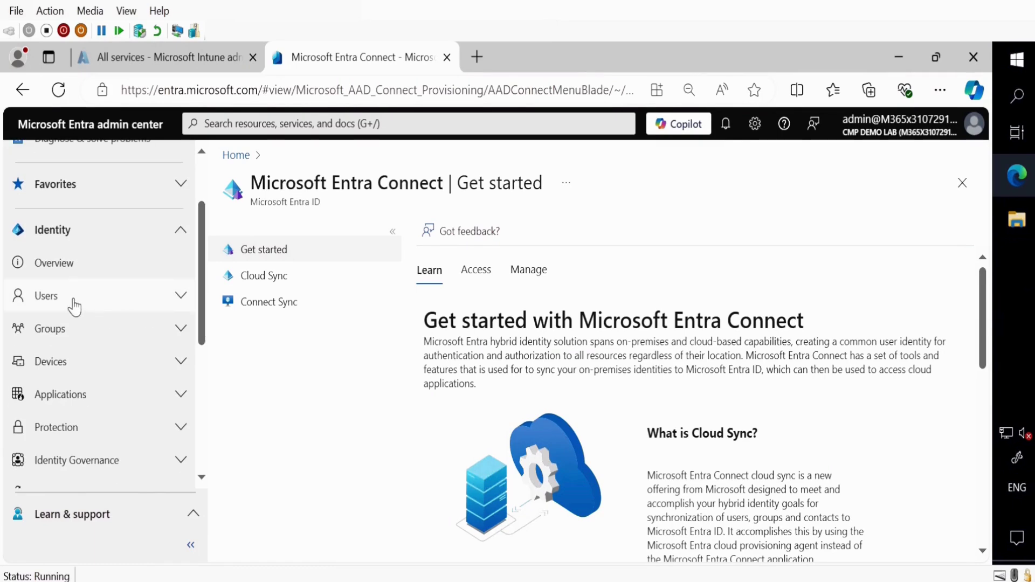
left_click(70, 305)
left_click(67, 335)
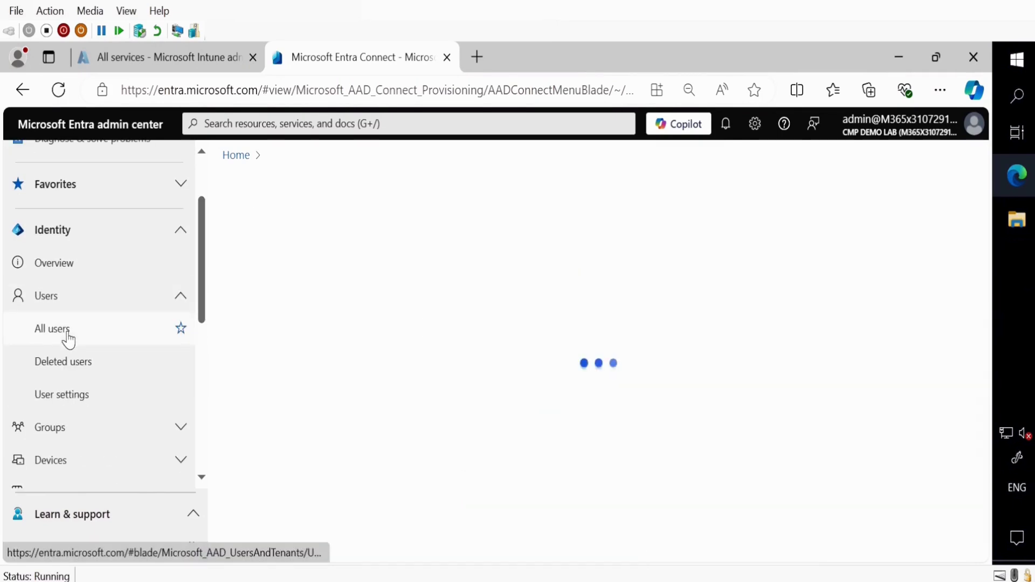
left_click_drag(988, 300, 988, 340)
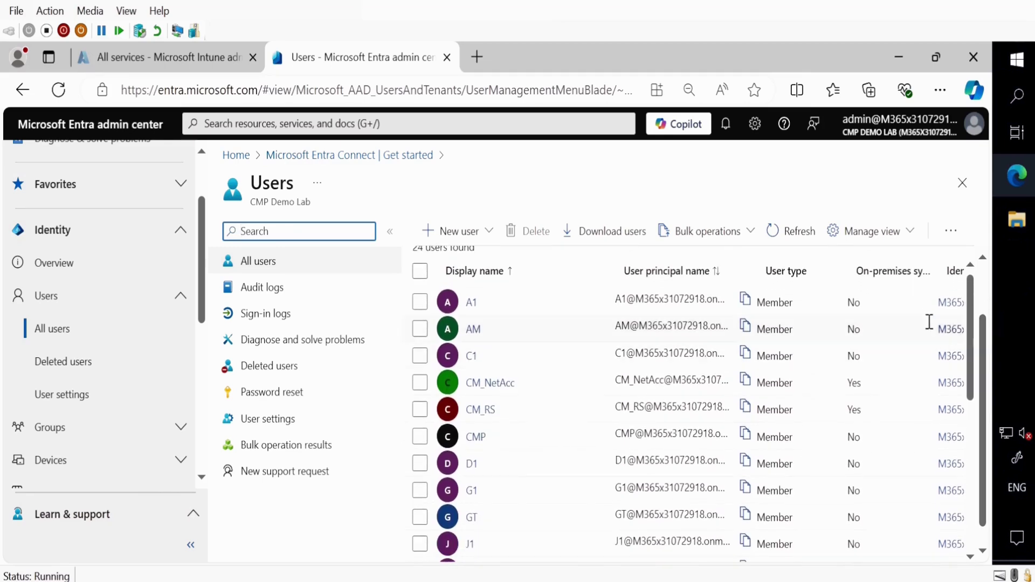
Review the On-premises sync column for CM_RS, TestUser1–TestUser4 and the SQL accounts
left_click_drag(865, 409, 599, 410)
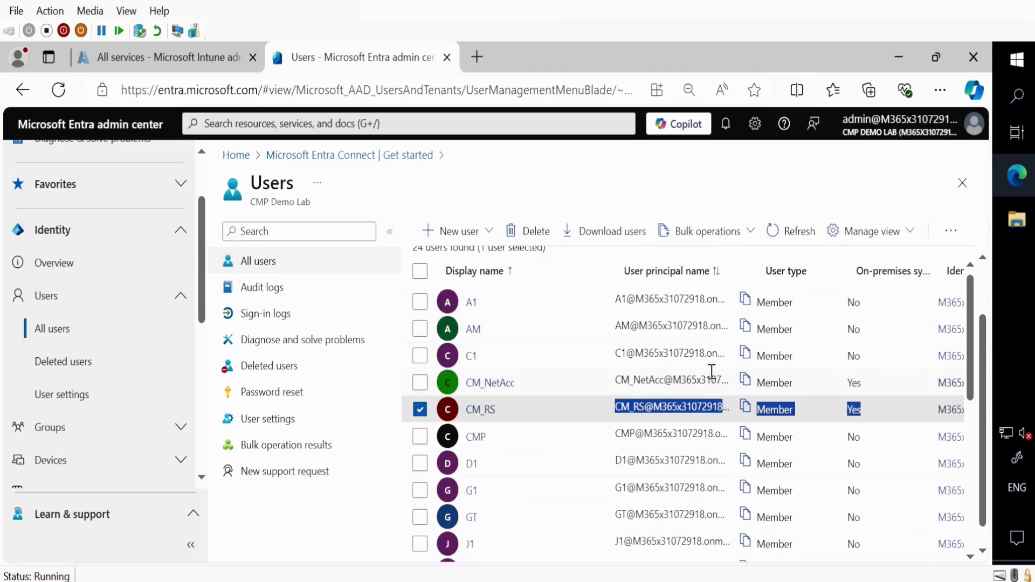
scroll(975, 374, "down", 5)
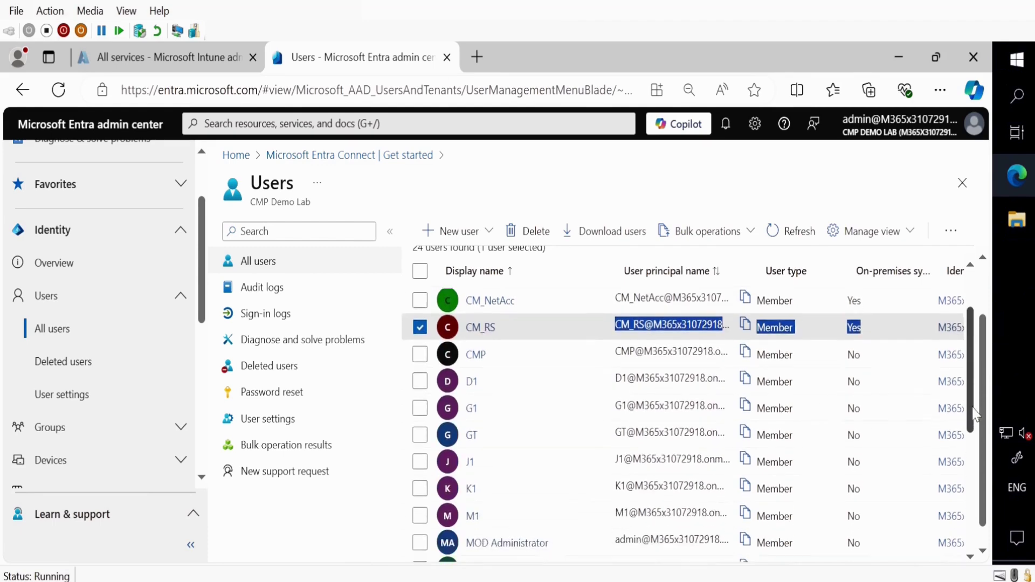
scroll(975, 374, "up", 5)
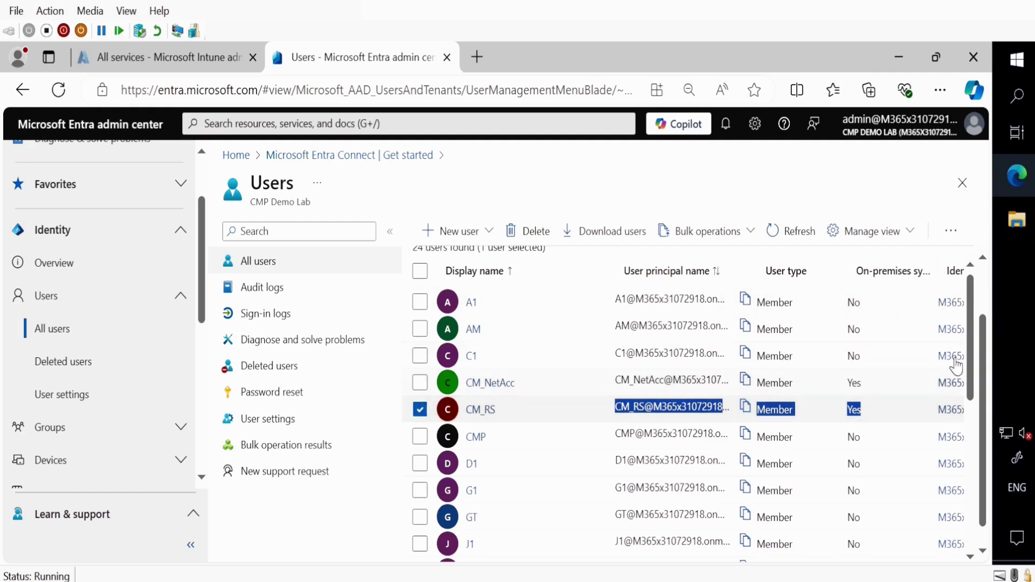
left_click_drag(971, 361, 971, 445)
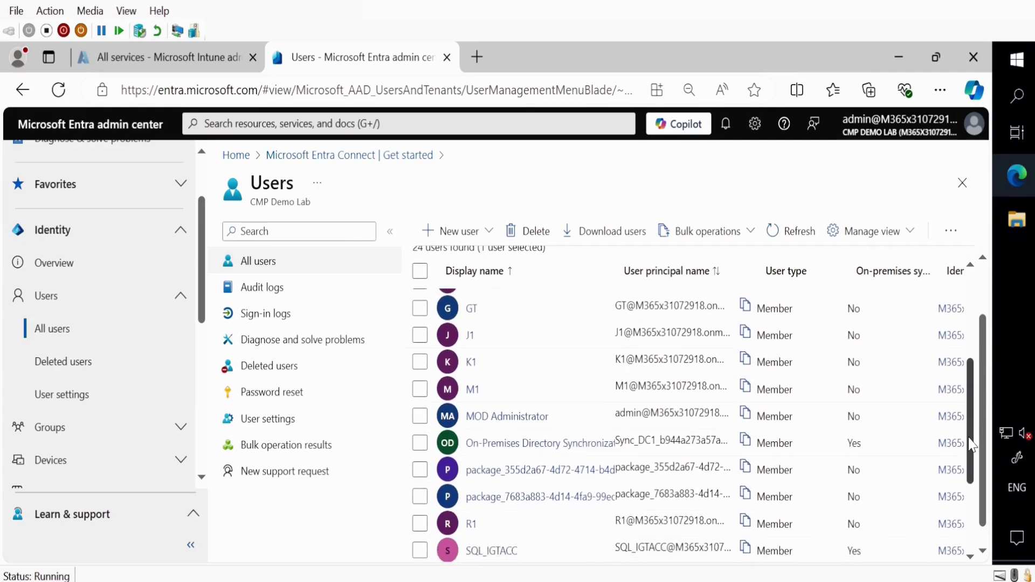
scroll(564, 497, "down", 3)
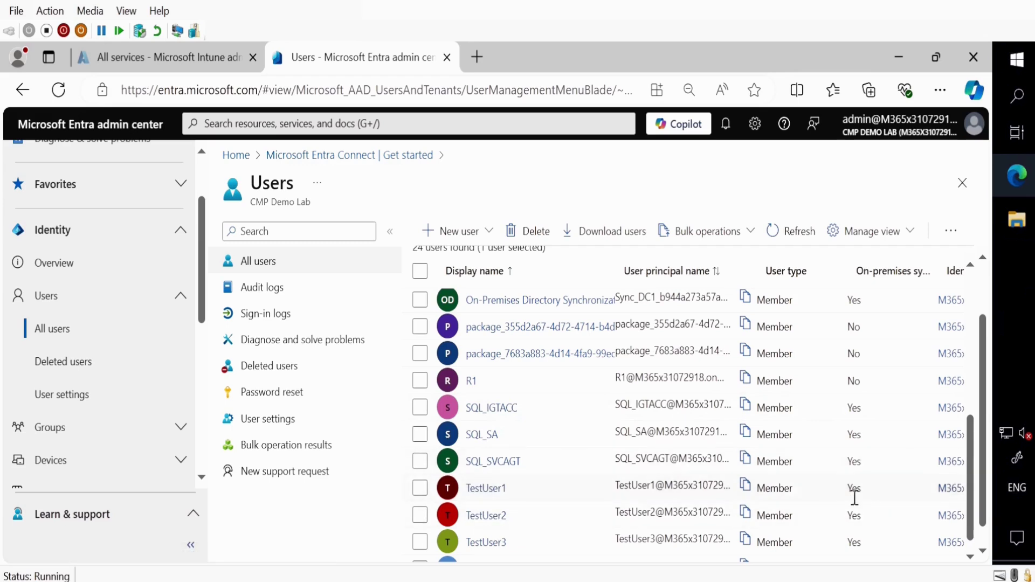
scroll(975, 463, "down", 1)
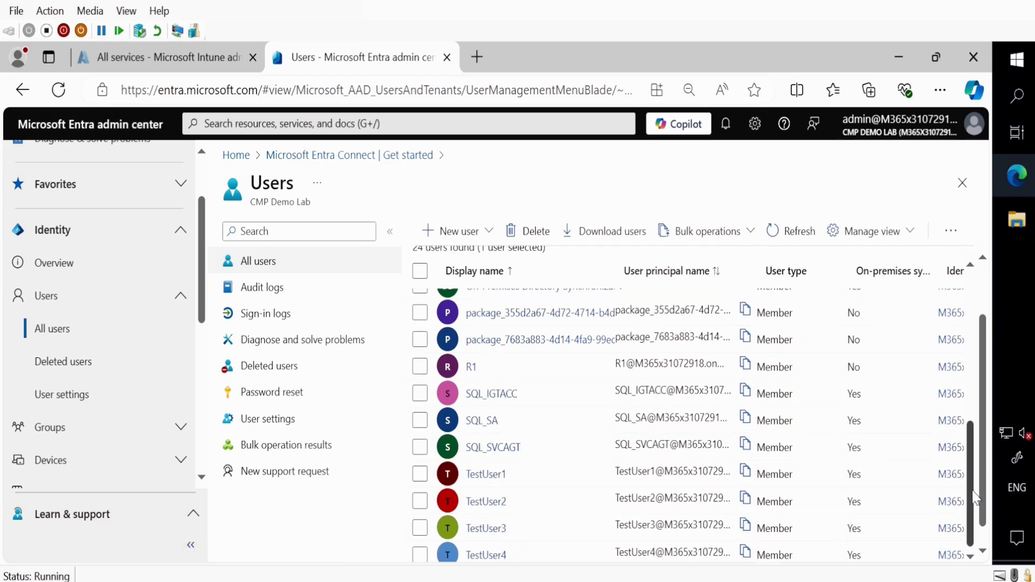
scroll(209, 327, "down", 1)
scroll(209, 328, "down", 1)
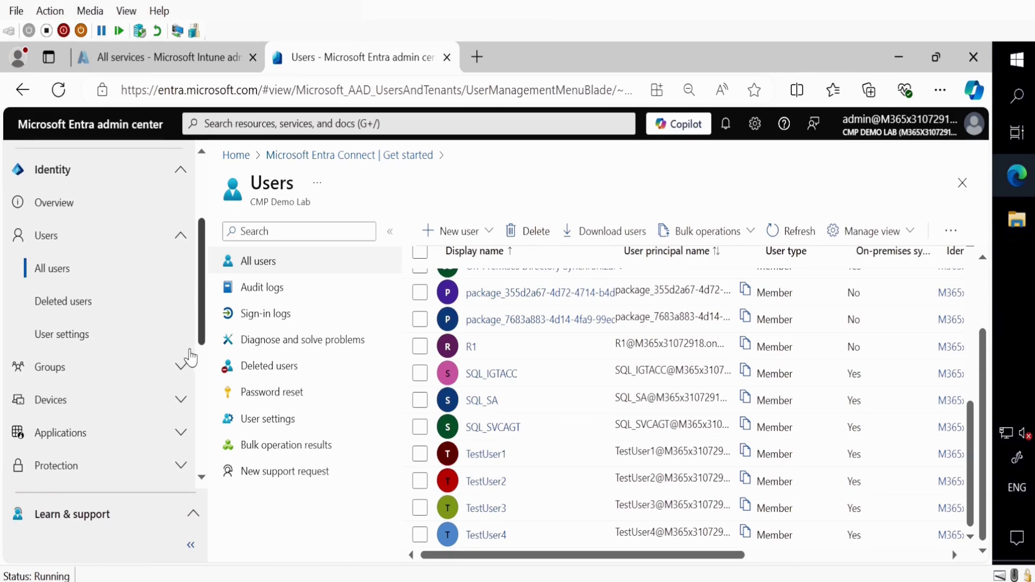
left_click(180, 366)
Open the All groups list under Groups
left_click(75, 438)
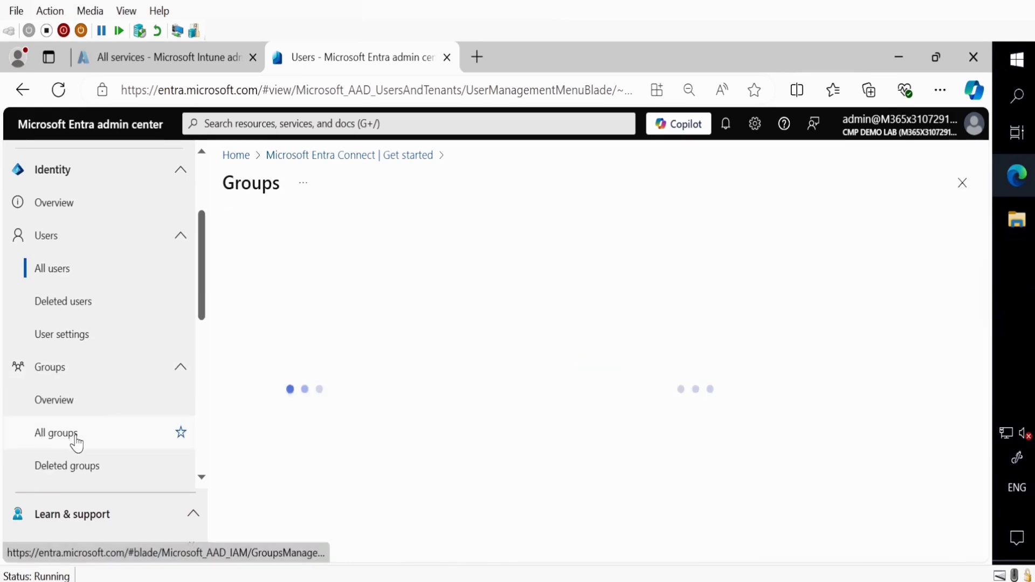
scroll(980, 333, "down", 2)
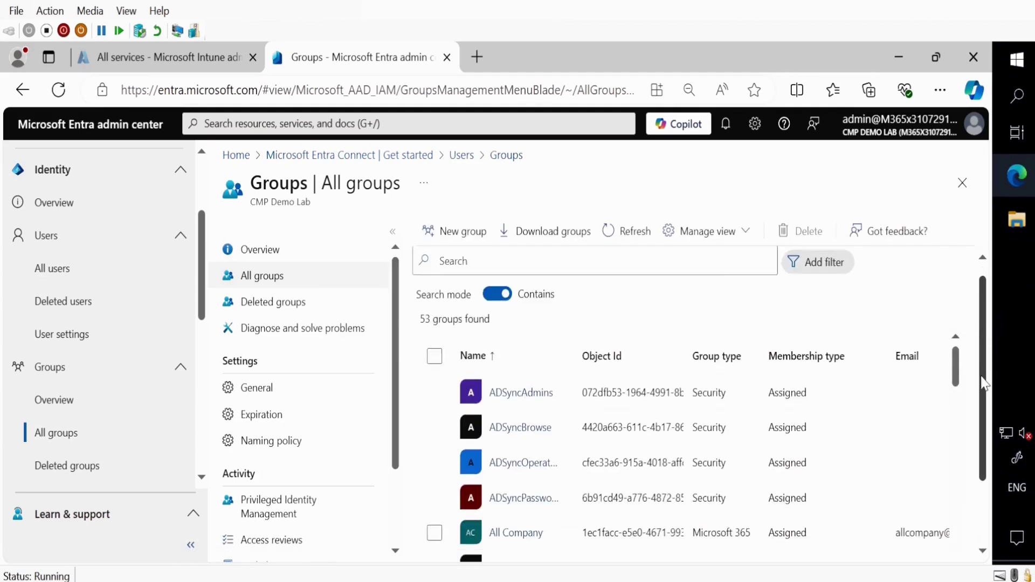
left_click_drag(672, 562, 863, 548)
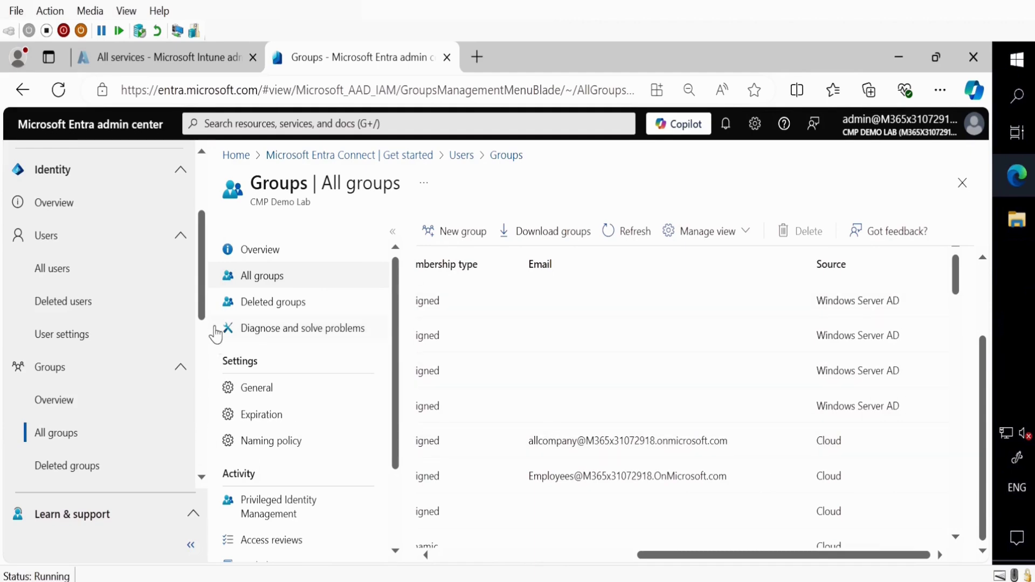
left_click_drag(203, 315, 206, 391)
In All devices, widen the Join type column and confirm DC1 is Microsoft Entra hybrid joined
left_click(181, 302)
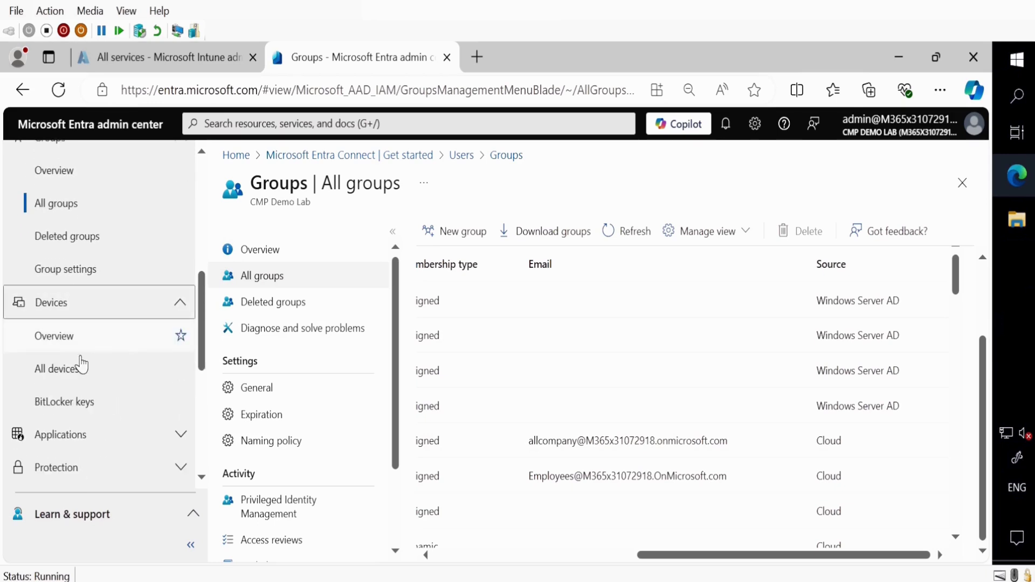
left_click(46, 378)
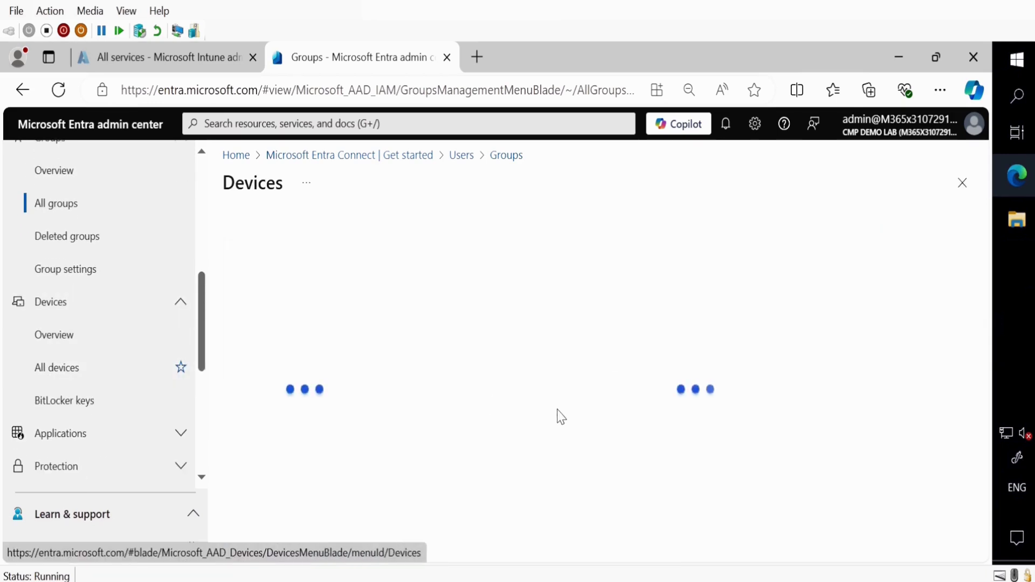
left_click_drag(814, 313, 765, 317)
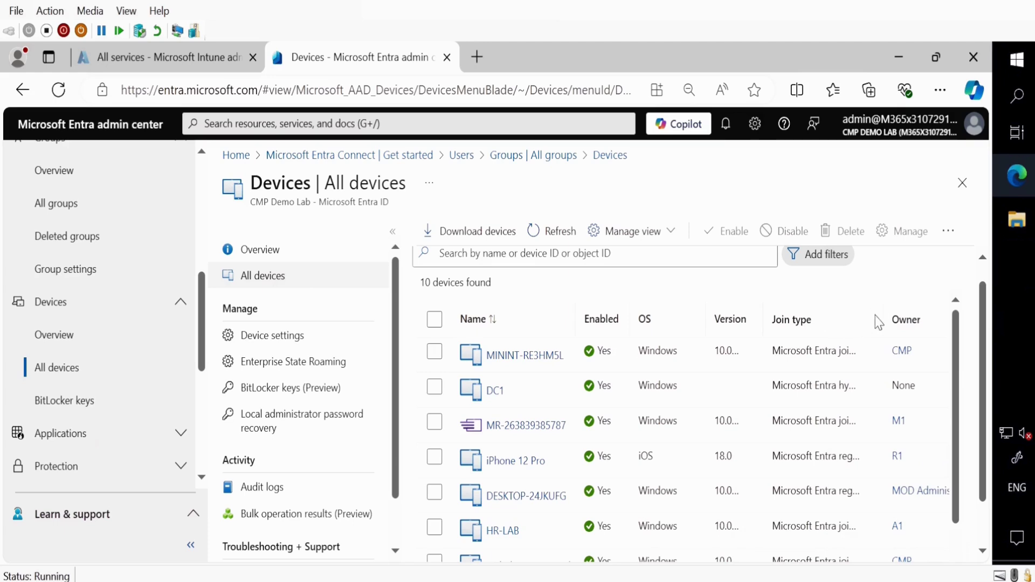
left_click_drag(878, 315, 941, 318)
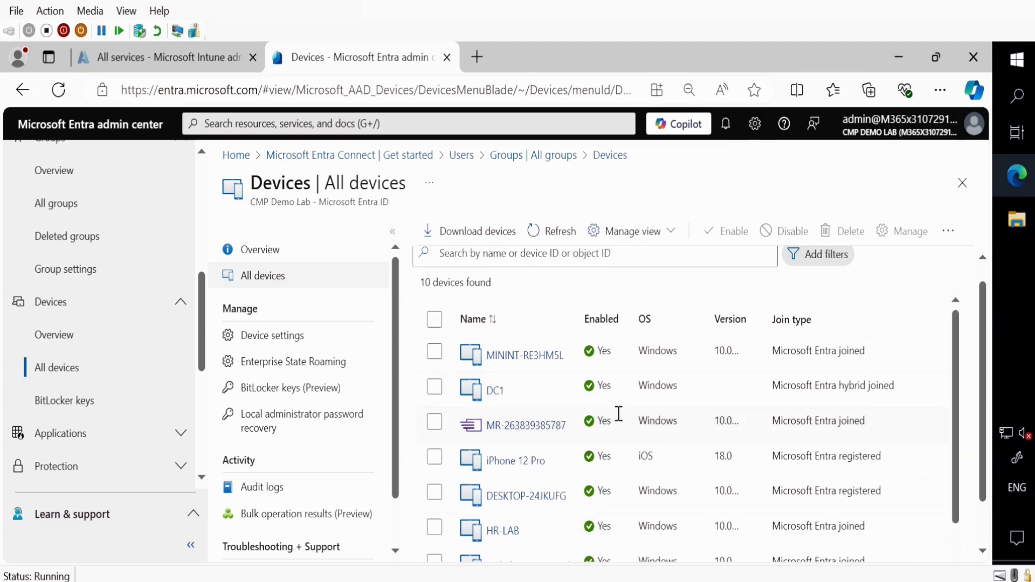
left_click_drag(527, 393, 490, 398)
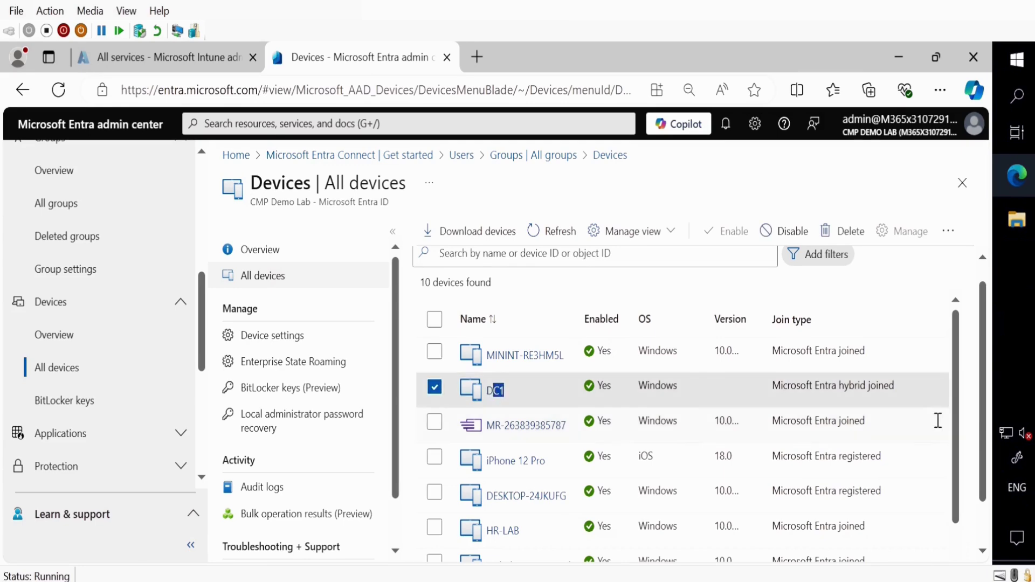
scroll(938, 419, "down", 3)
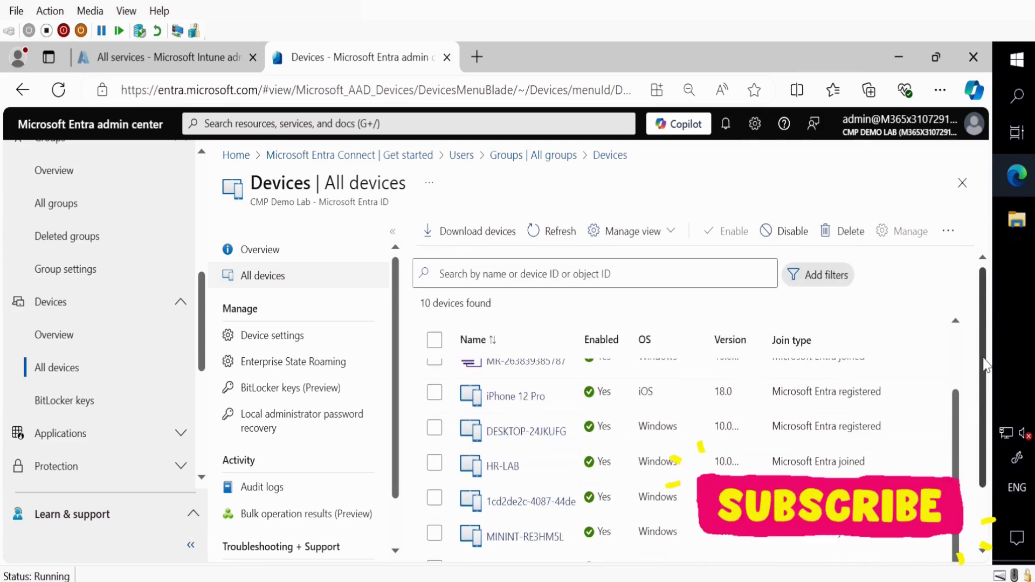
scroll(985, 367, "down", 1)
scroll(959, 413, "up", 3)
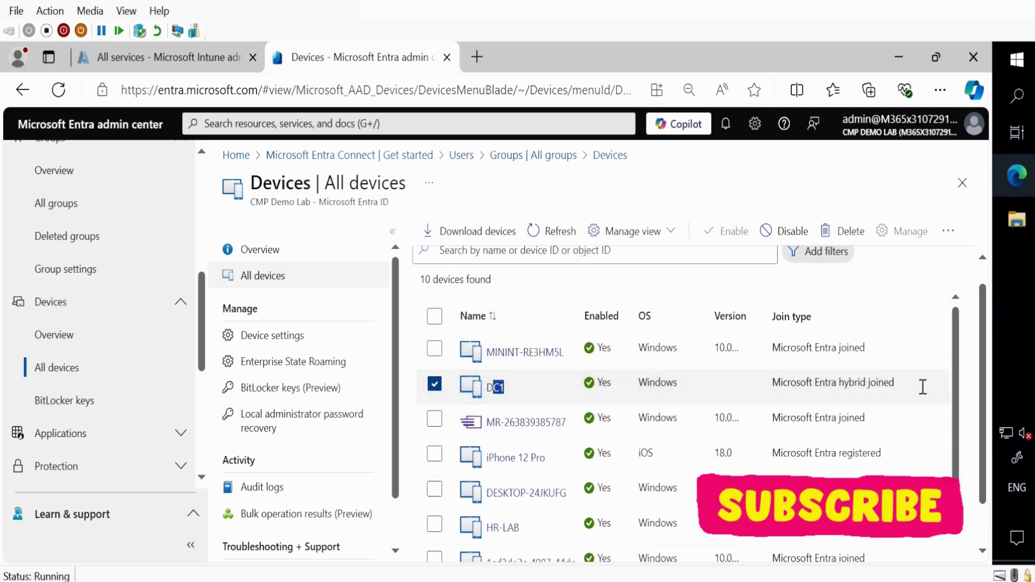
left_click(920, 384)
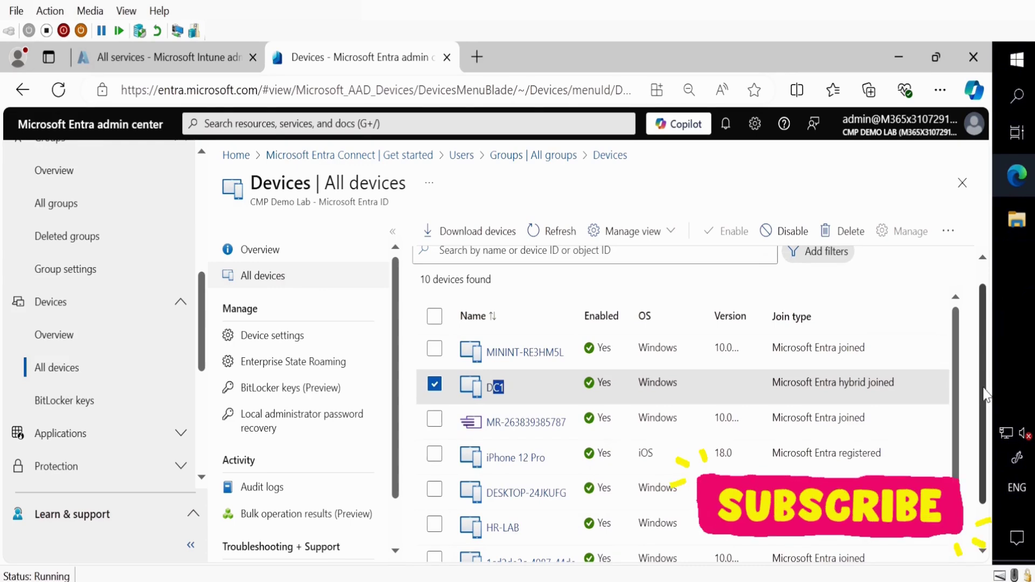
scroll(987, 410, "down", 2)
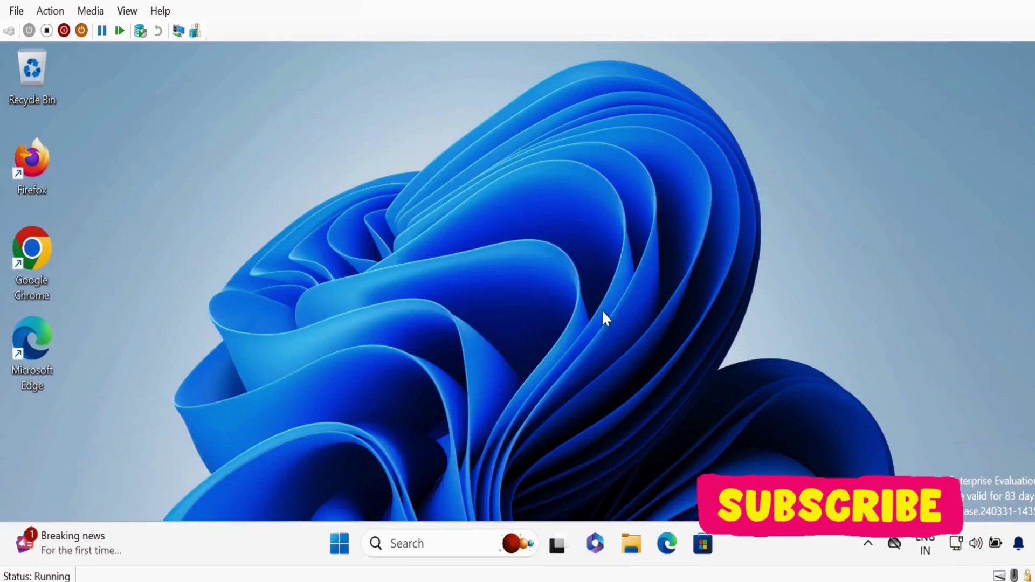
Check the Windows version with winver
left_click(419, 546)
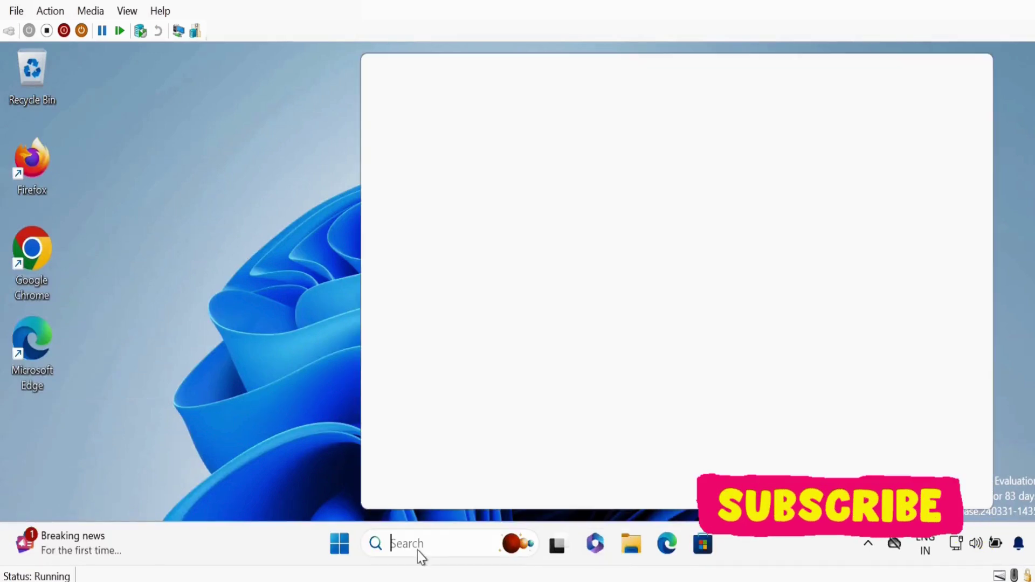
type("winver")
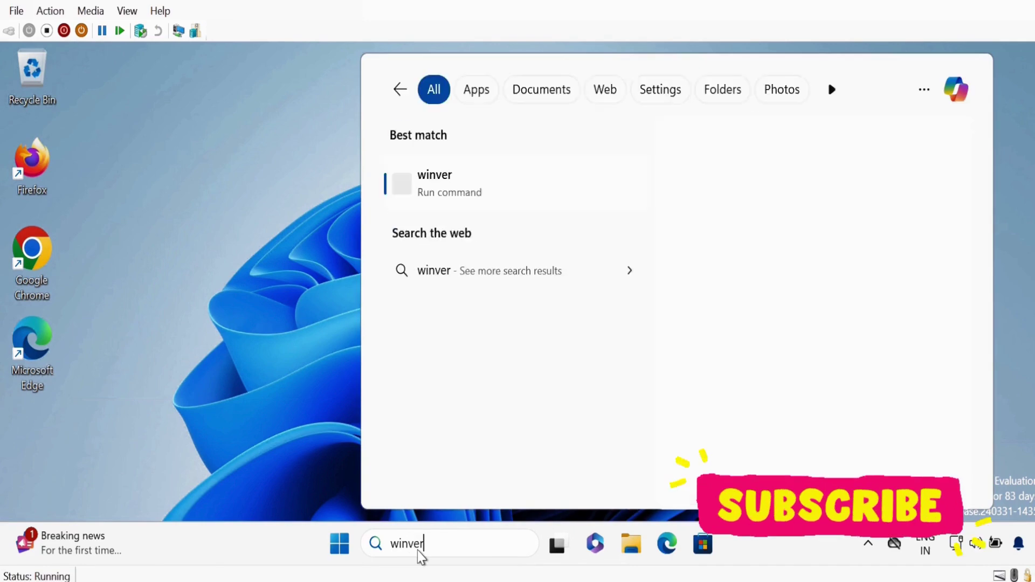
key("Return")
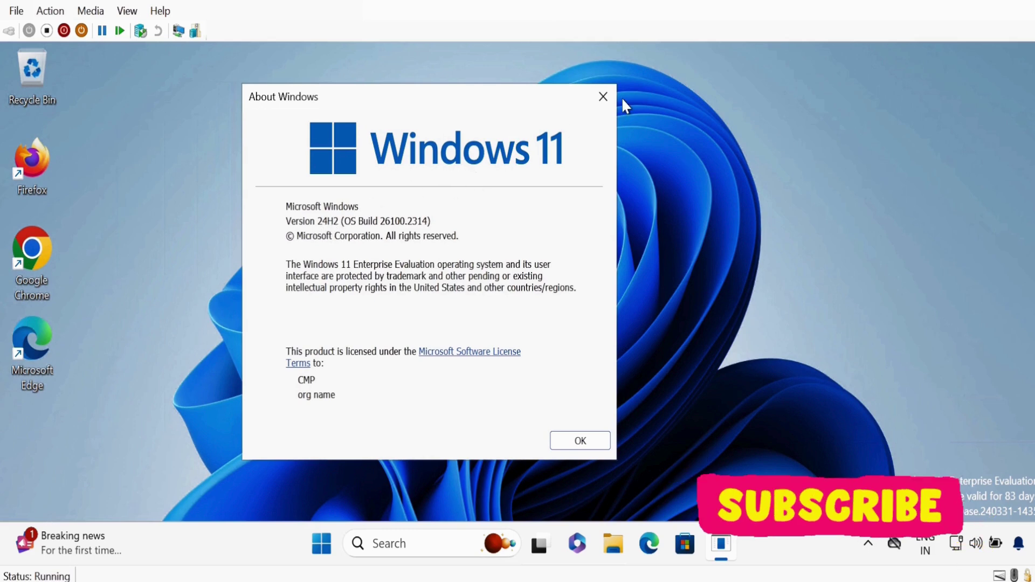
left_click(603, 96)
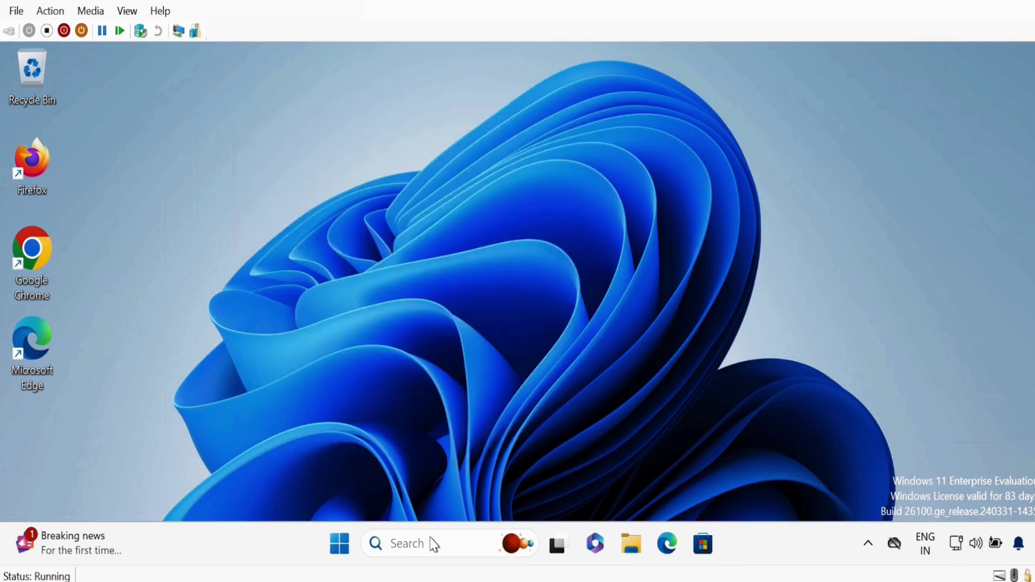
Run dsregcmd /status in Command Prompt, confirming AzureAdJoined and DomainJoined are both NO
left_click(432, 544)
type("cmd")
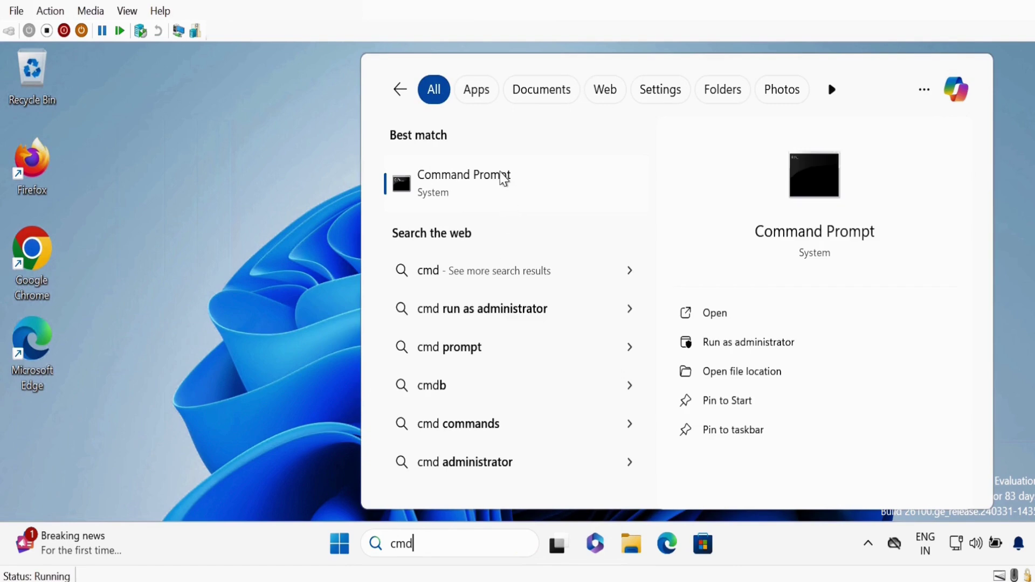
left_click(504, 176)
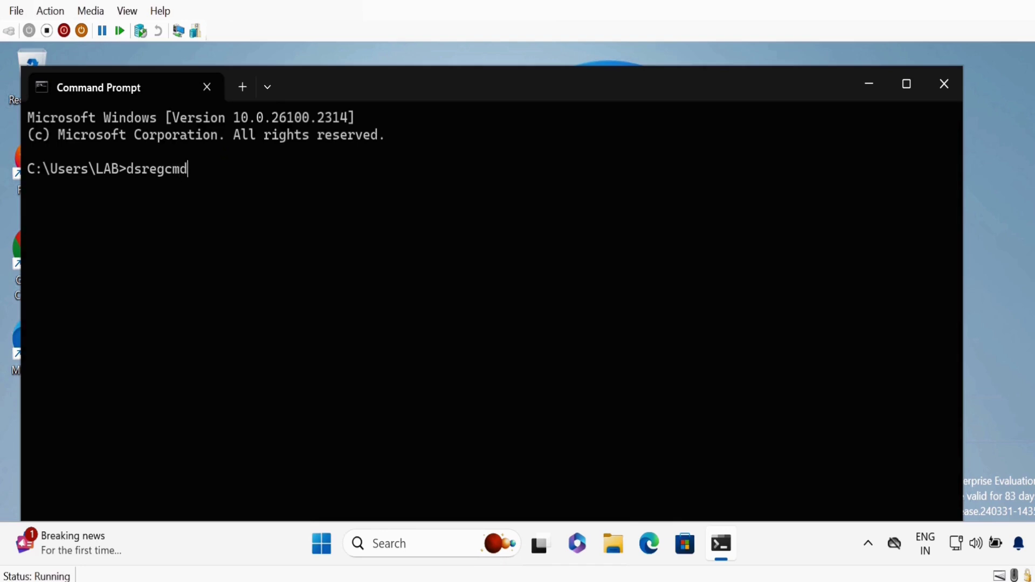
key("Return")
key("super+Up")
scroll(239, 291, "up", 15)
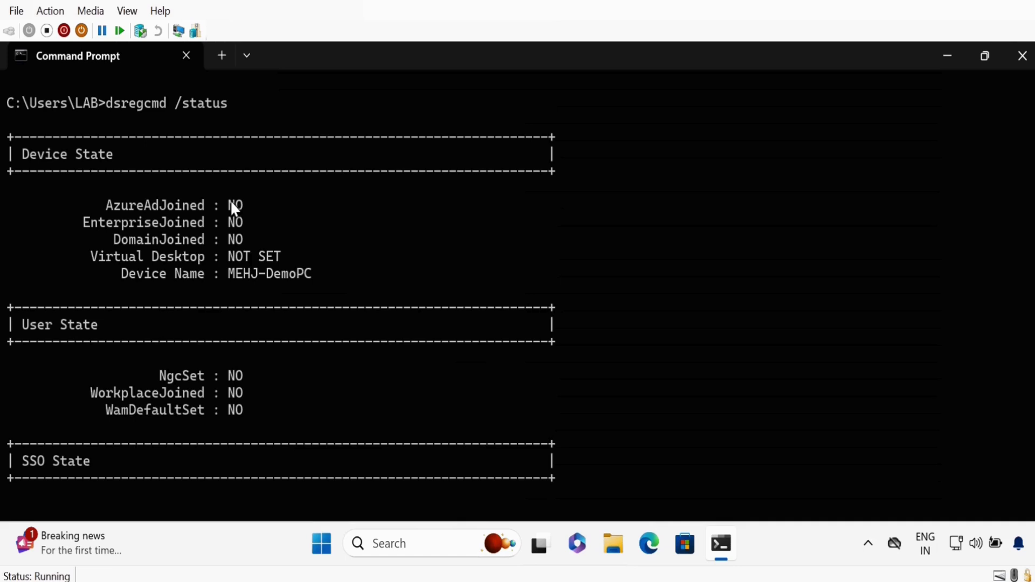
scroll(233, 208, "up", 1)
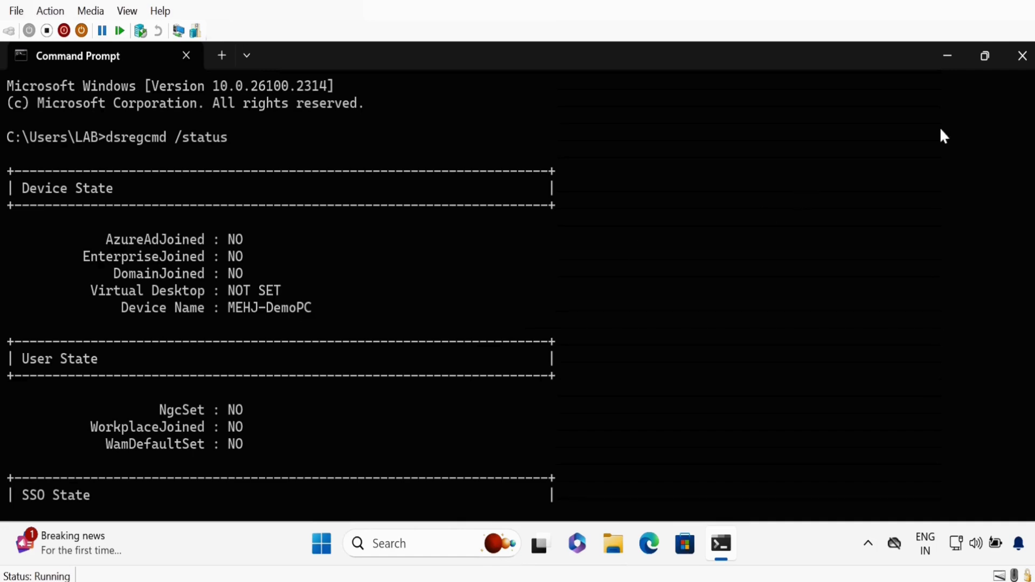
left_click(1024, 64)
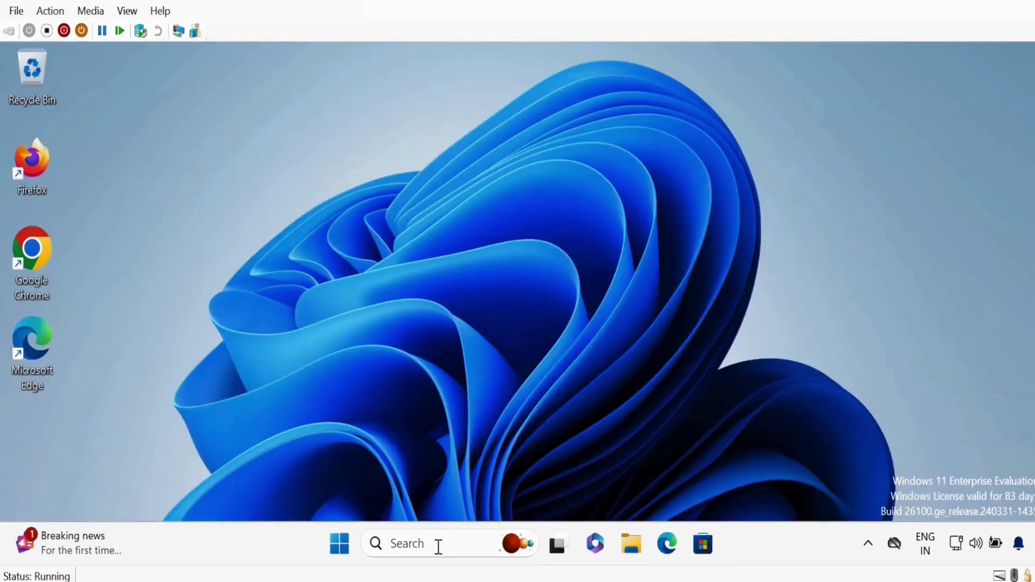
Show the Library > Microsoft > Windows > Workplace Join tasks in Task Scheduler
left_click(438, 544)
type("task")
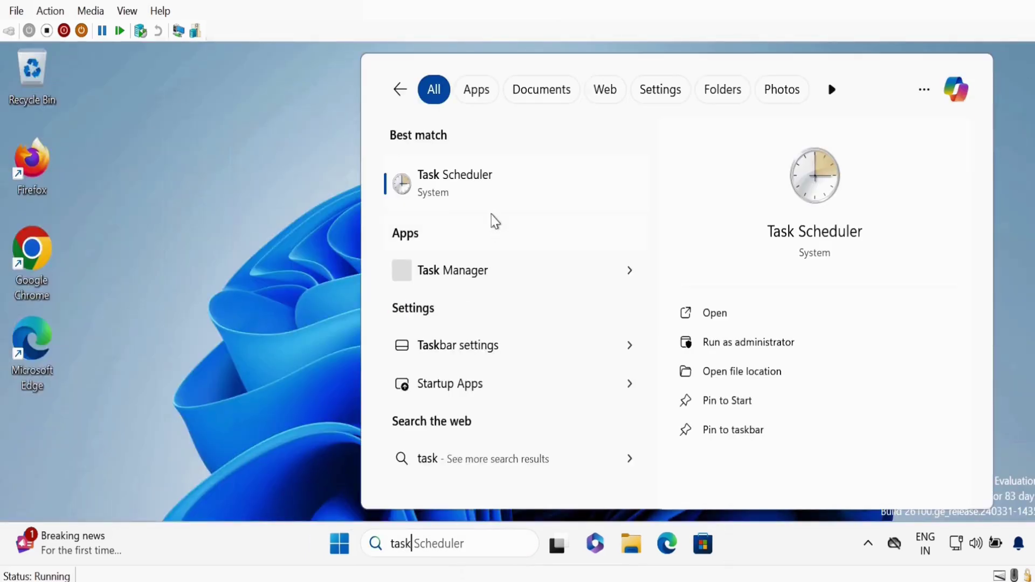
left_click(481, 178)
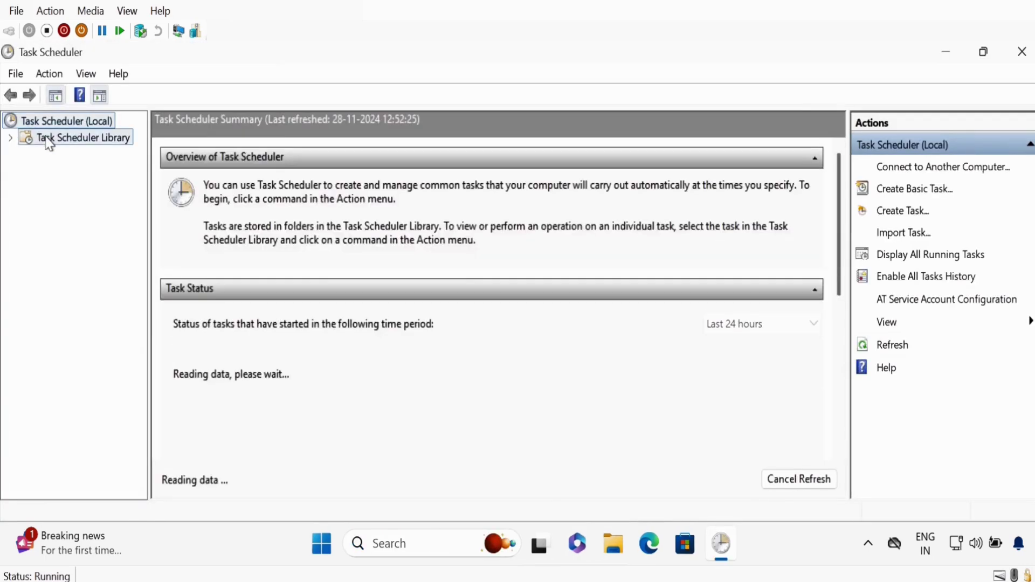
double_click(48, 139)
left_click(26, 170)
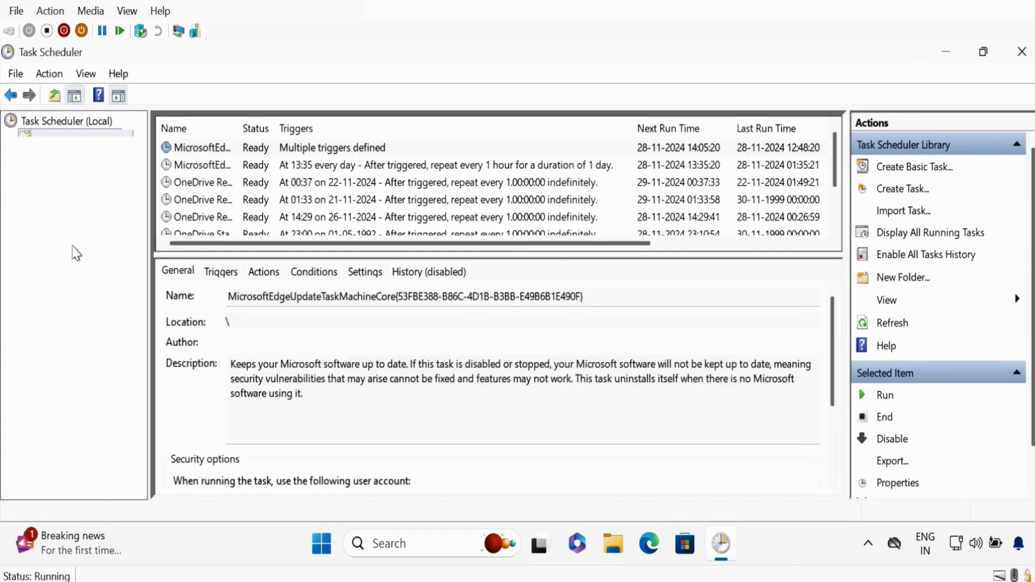
left_click(43, 222)
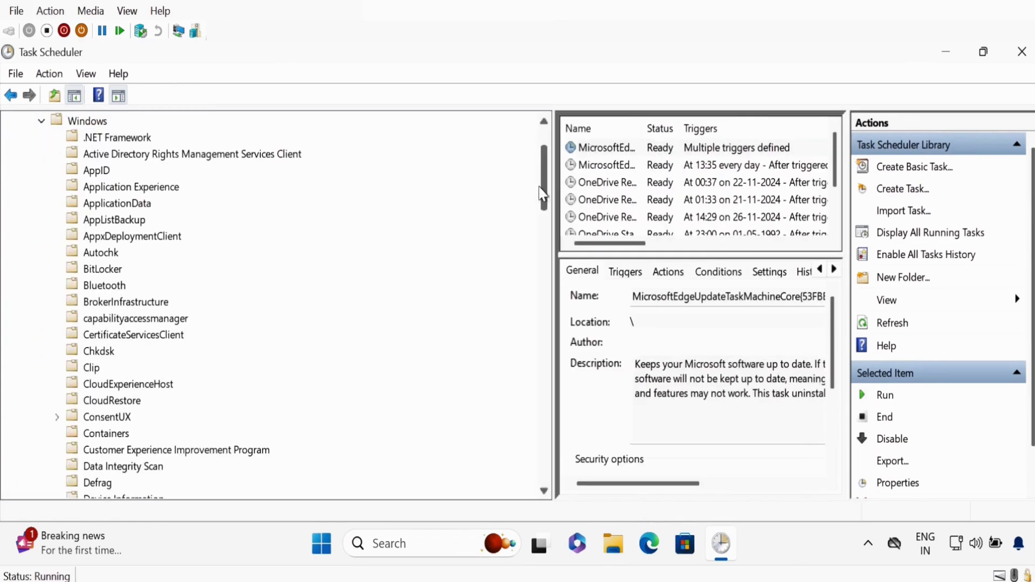
left_click_drag(543, 196, 536, 479)
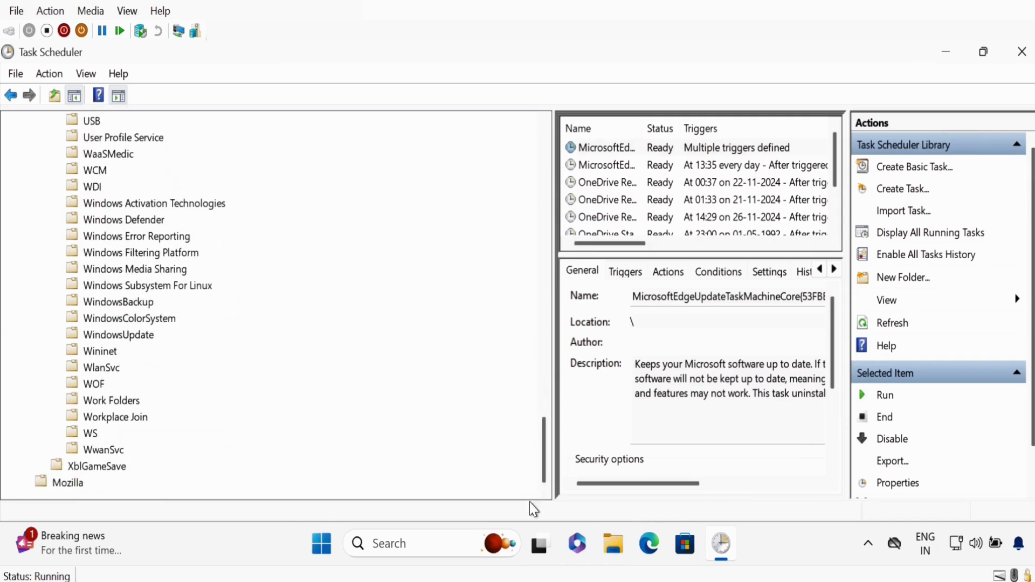
left_click(114, 418)
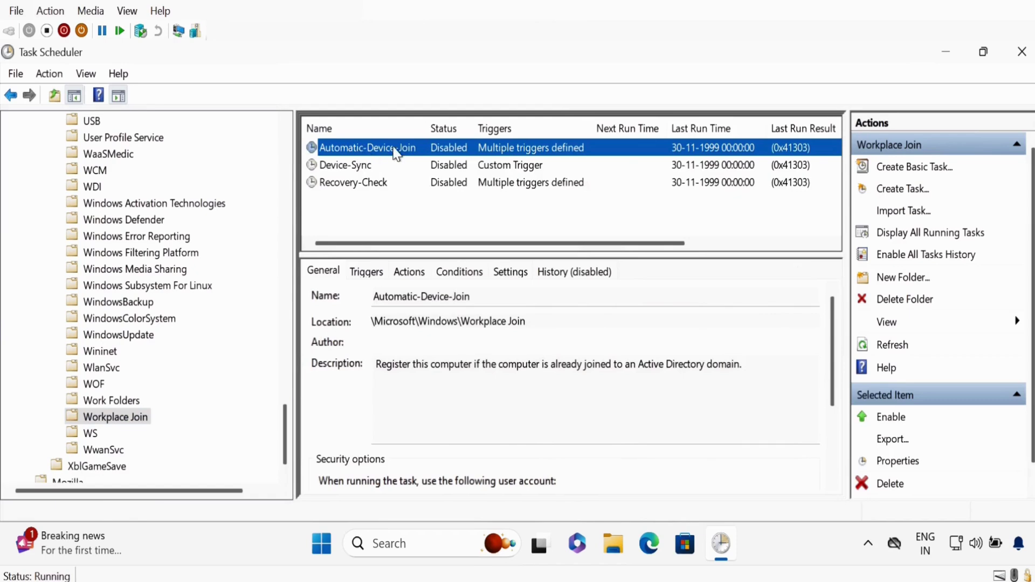
Review the three disabled tasks and Automatic-Device-Join's log-on and event ID 4096 triggers
left_click_drag(474, 130, 518, 129)
left_click(351, 167)
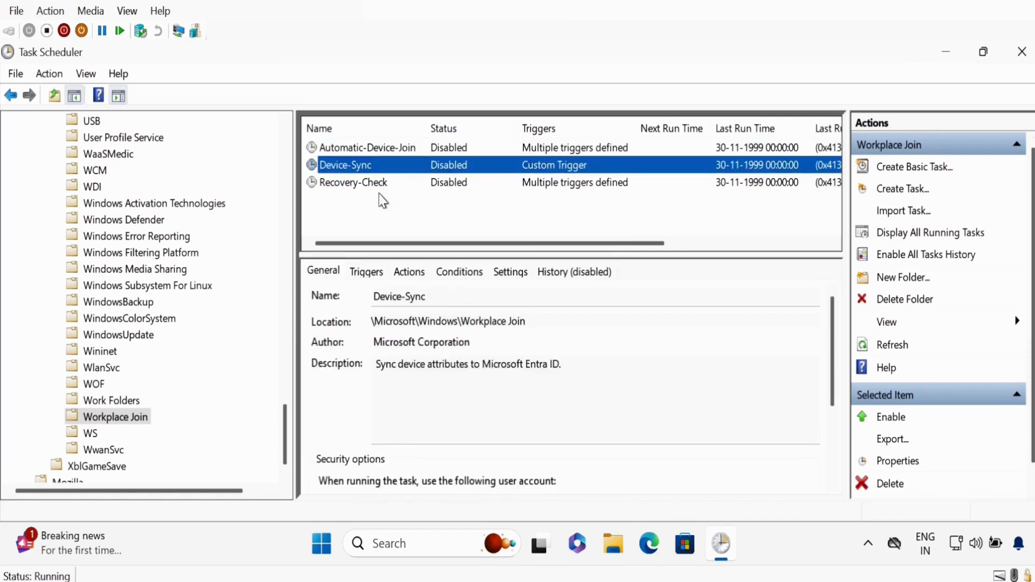
left_click(358, 184)
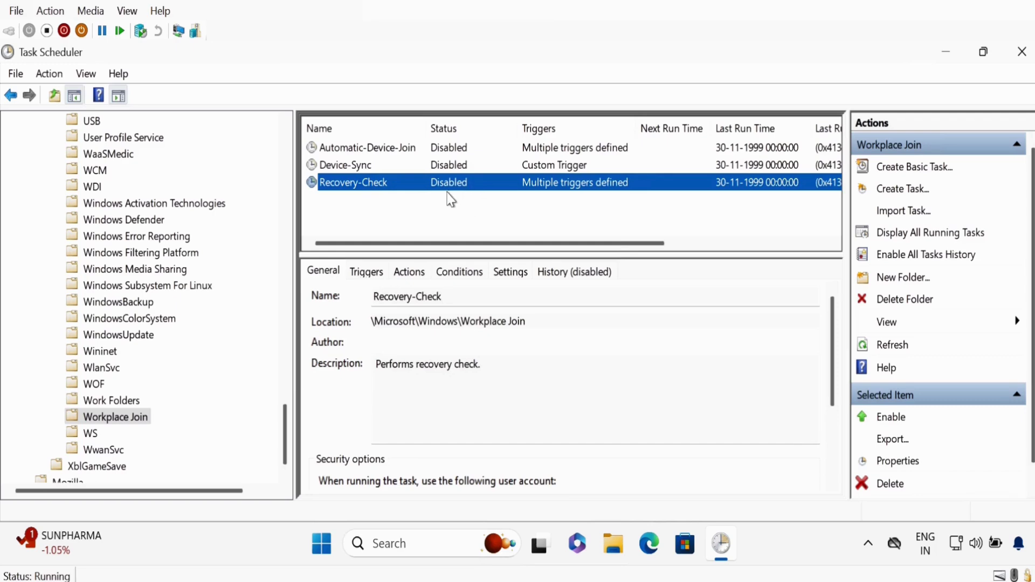
right_click(379, 187)
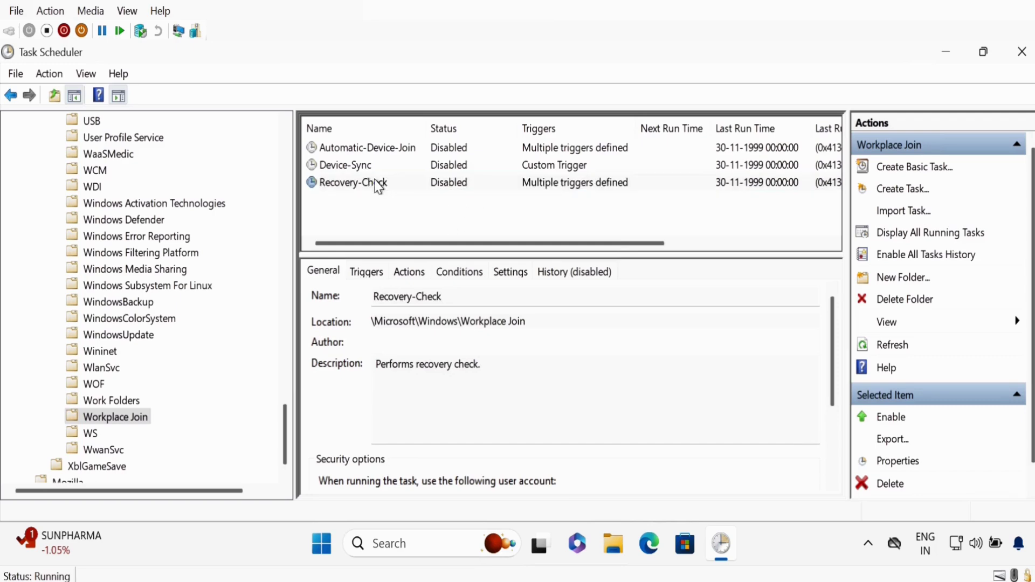
left_click(370, 152)
left_click(371, 275)
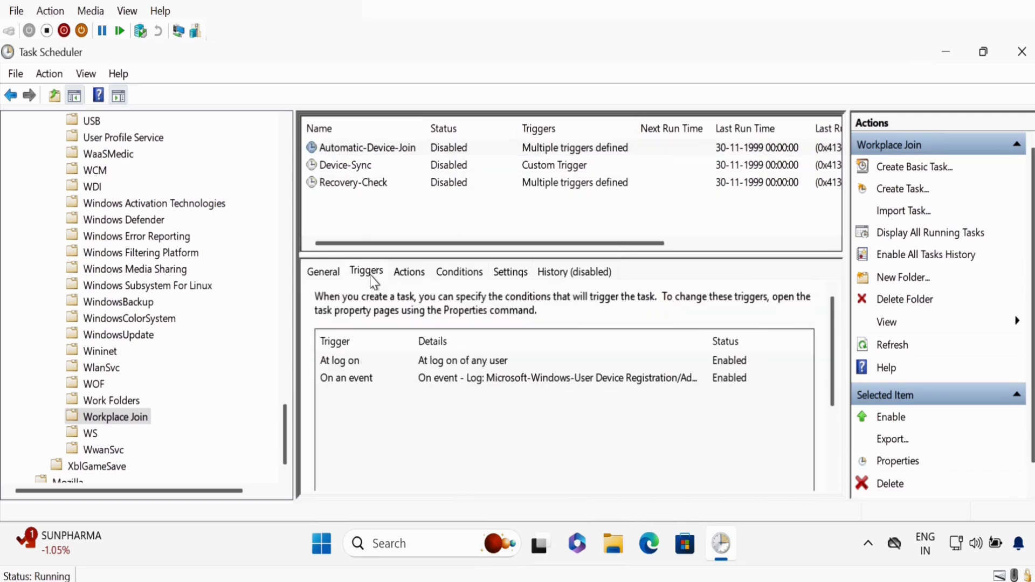
left_click_drag(706, 339, 771, 335)
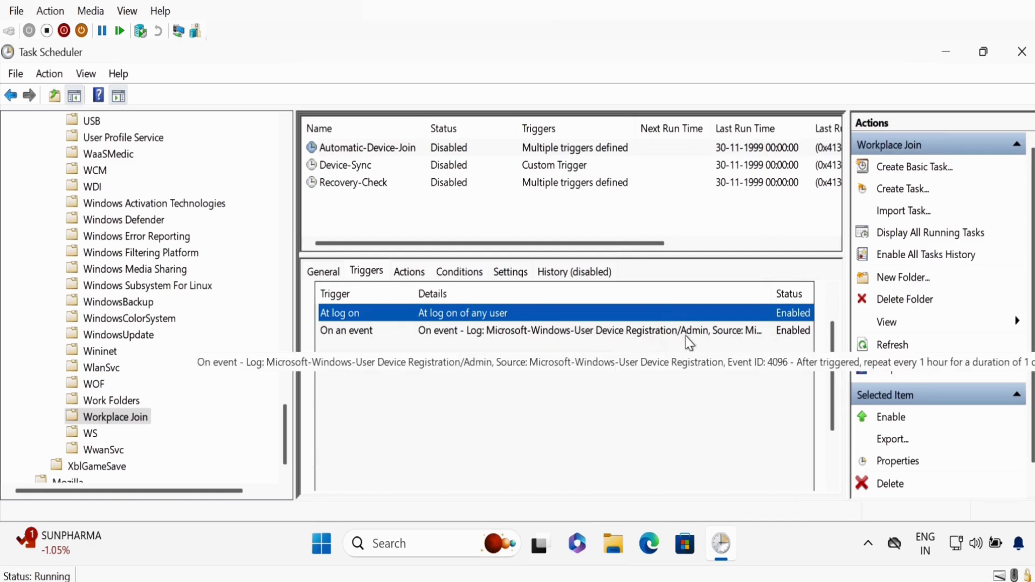
Open Event Viewer maximized and expand Applications and Services Logs > Microsoft > Windows
left_click(439, 543)
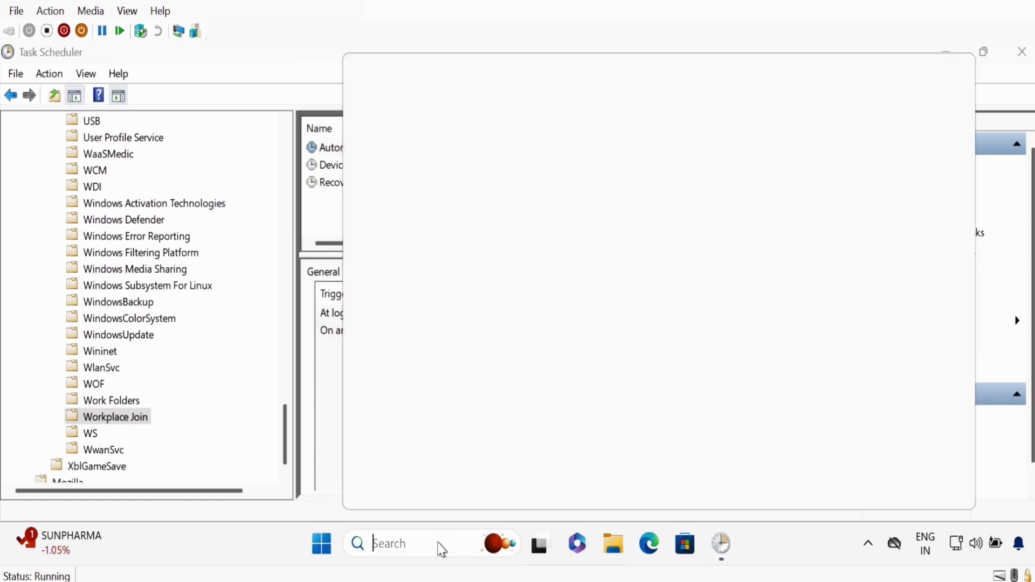
type("event")
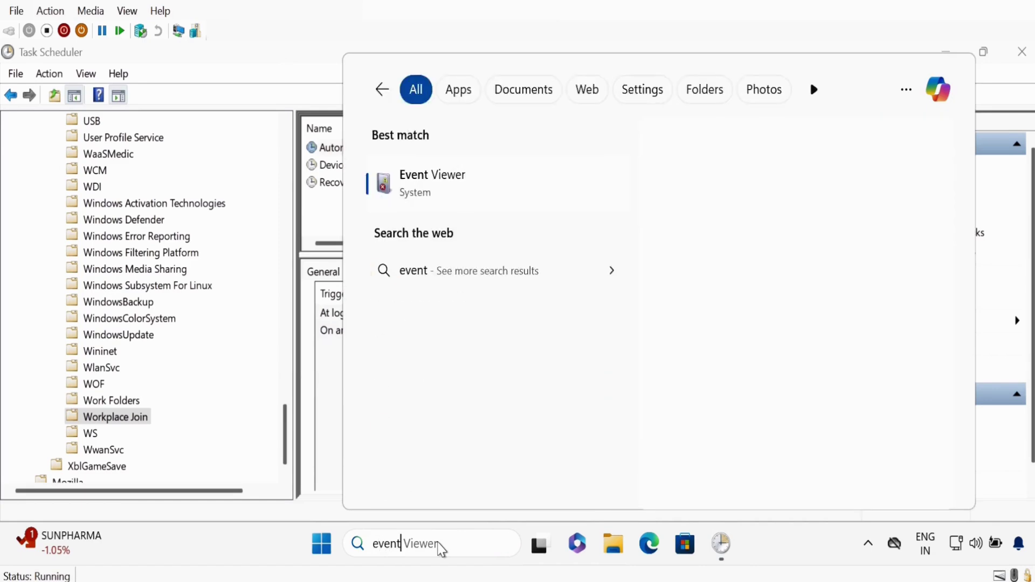
left_click(450, 191)
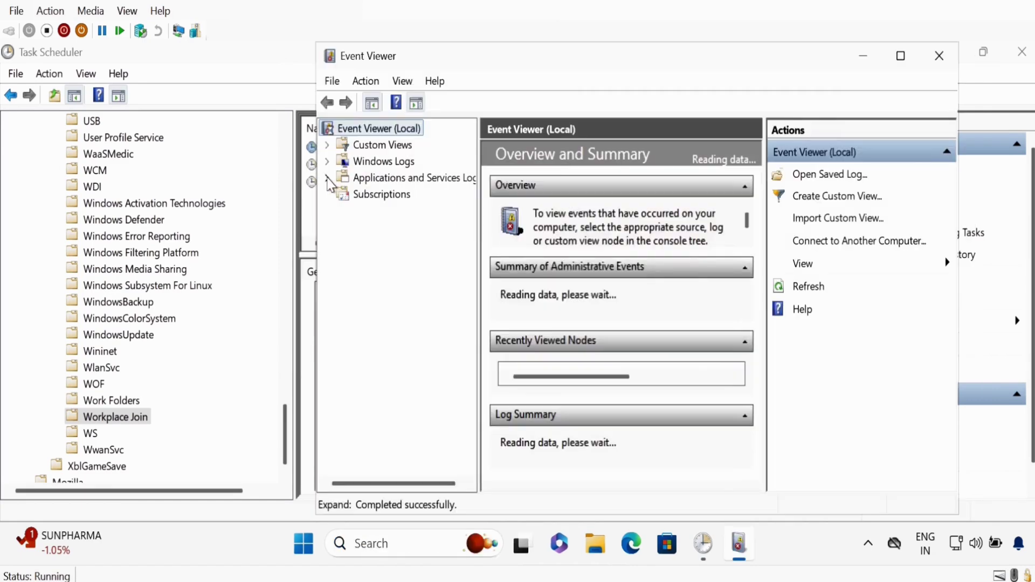
left_click(901, 55)
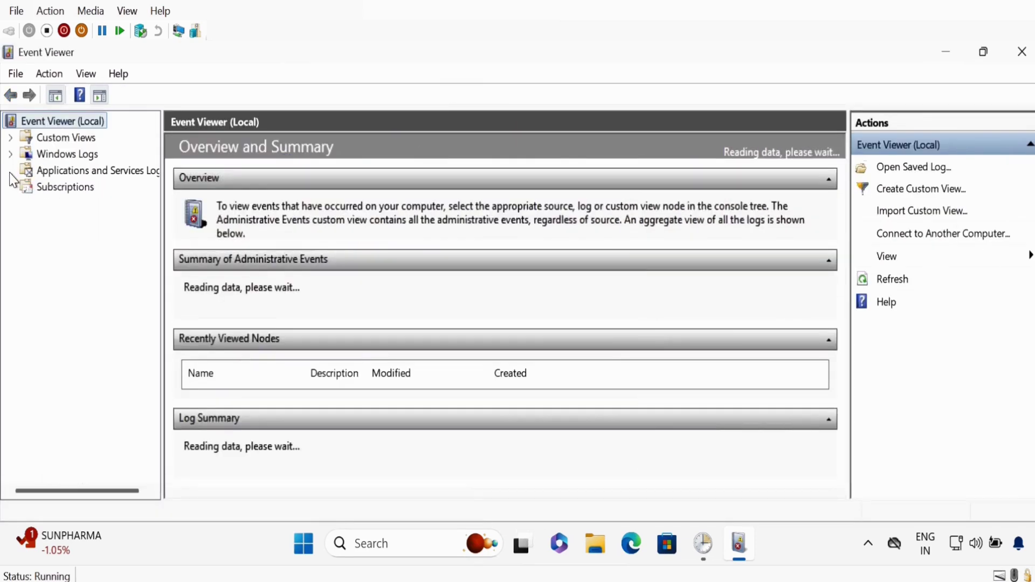
double_click(80, 170)
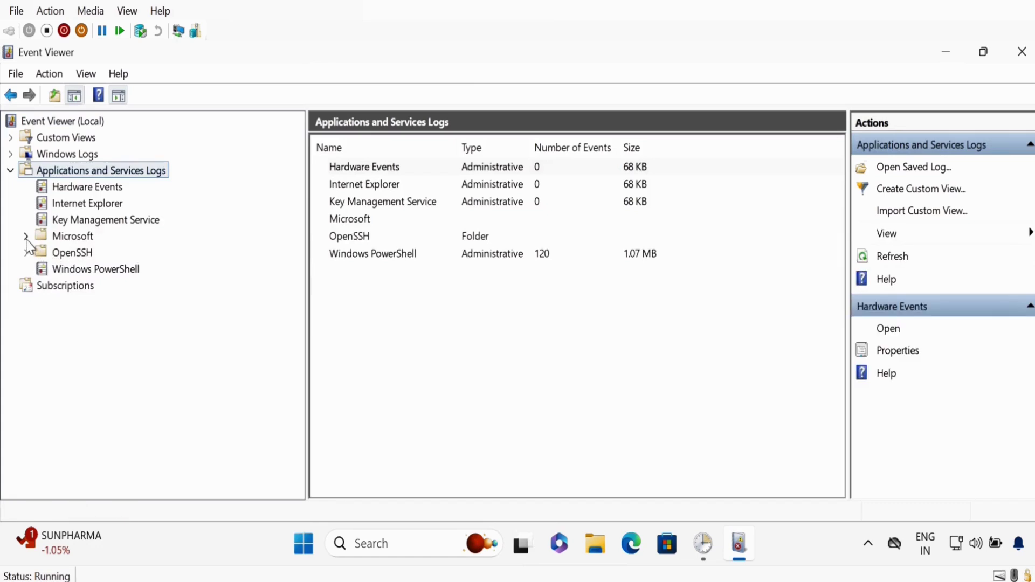
left_click(26, 237)
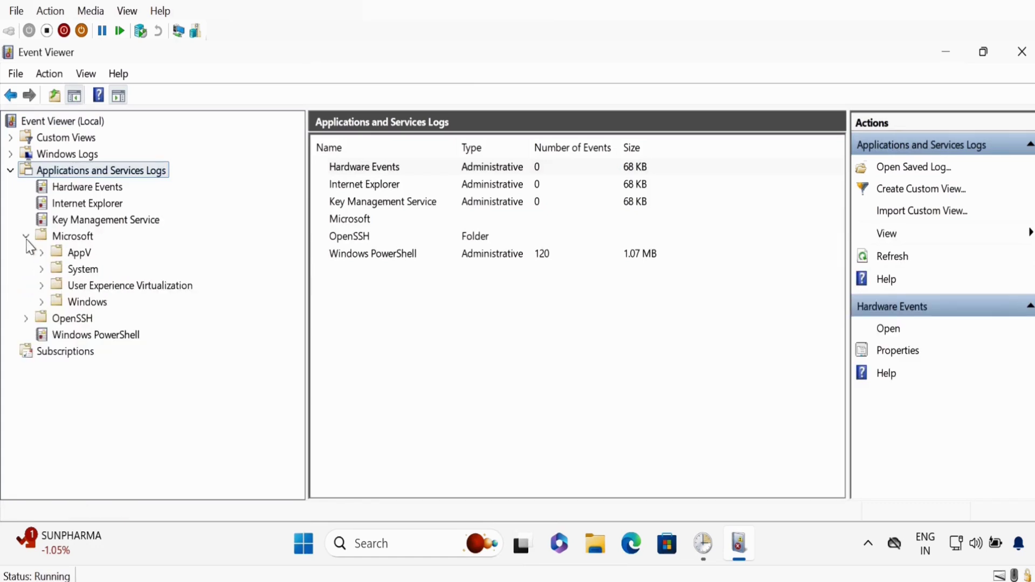
left_click(42, 303)
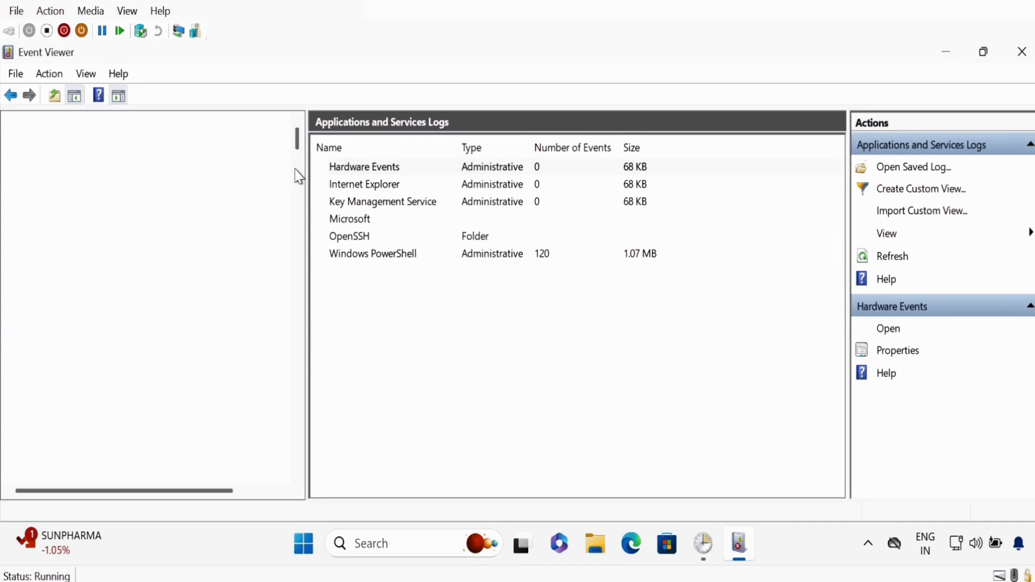
left_click_drag(297, 139, 297, 418)
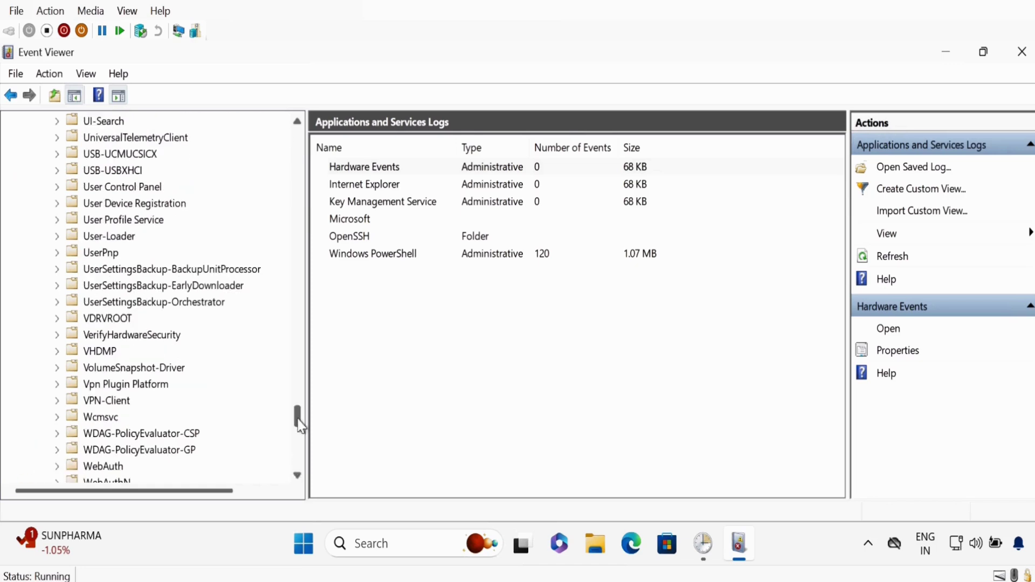
Clear the User Device Registration Admin log without saving a copy
left_click(144, 211)
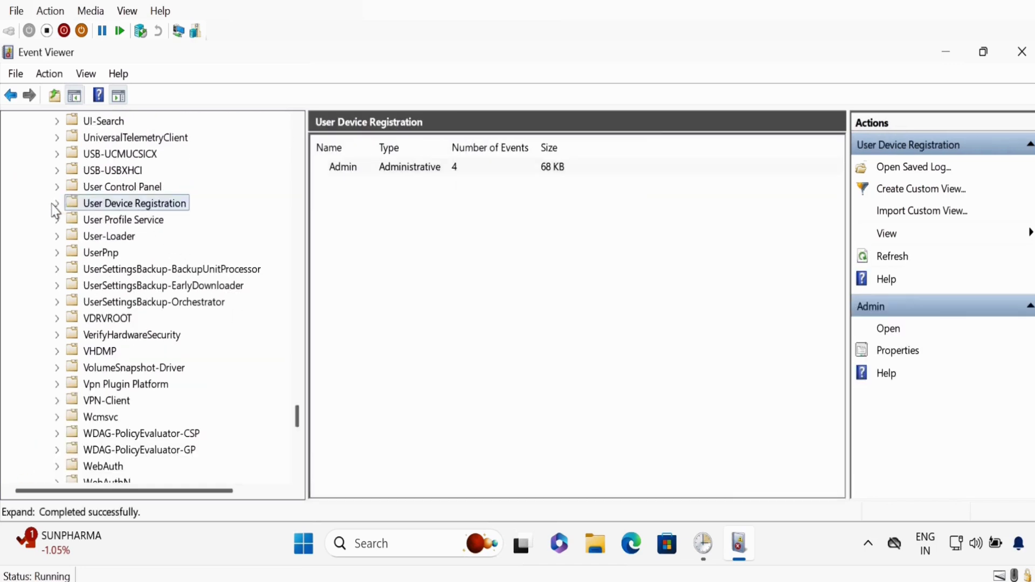
left_click(56, 203)
left_click(105, 219)
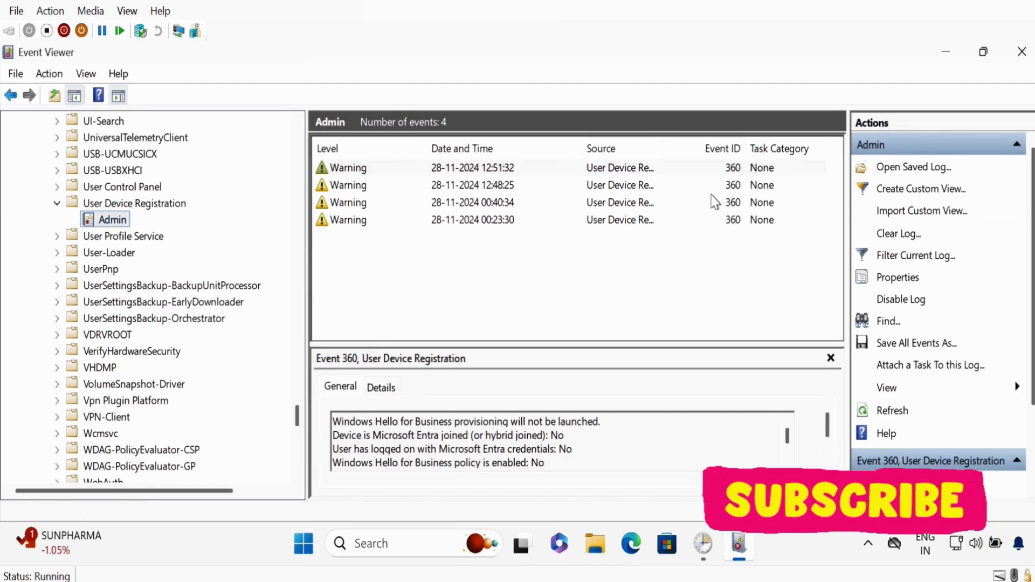
left_click(899, 234)
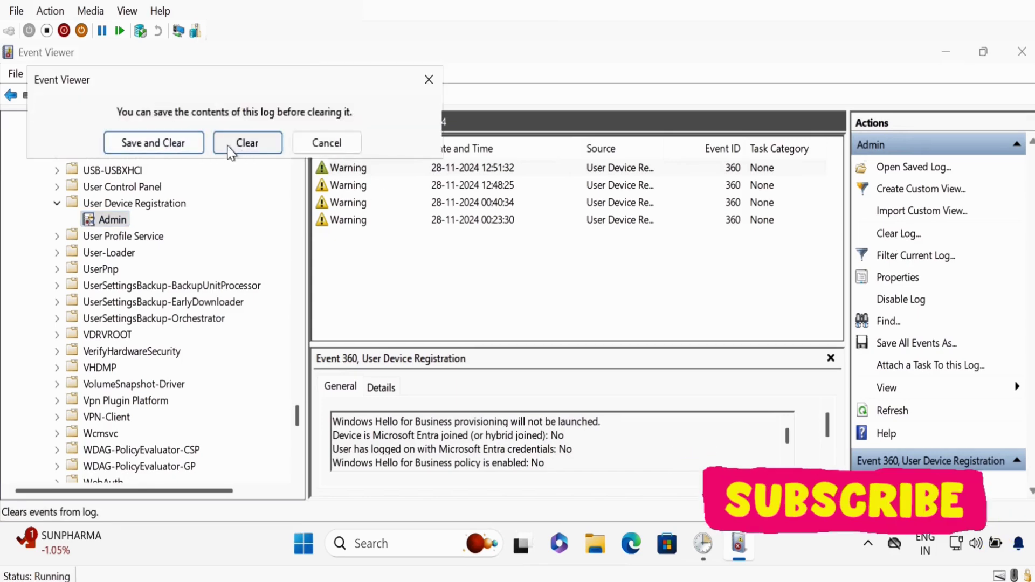
left_click(244, 144)
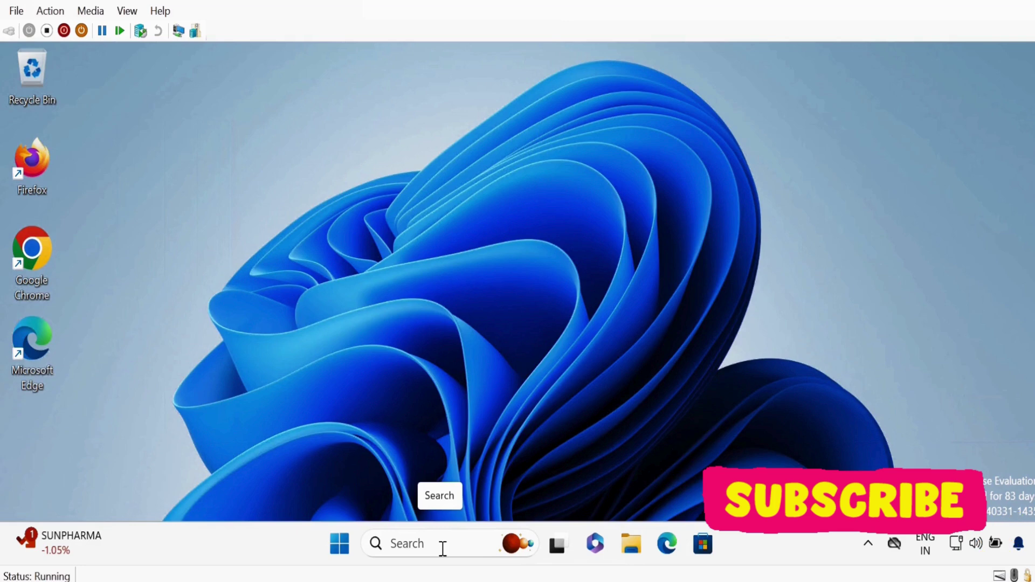
Reach the computer name and domain change dialog from Settings > System > About
left_click(443, 548)
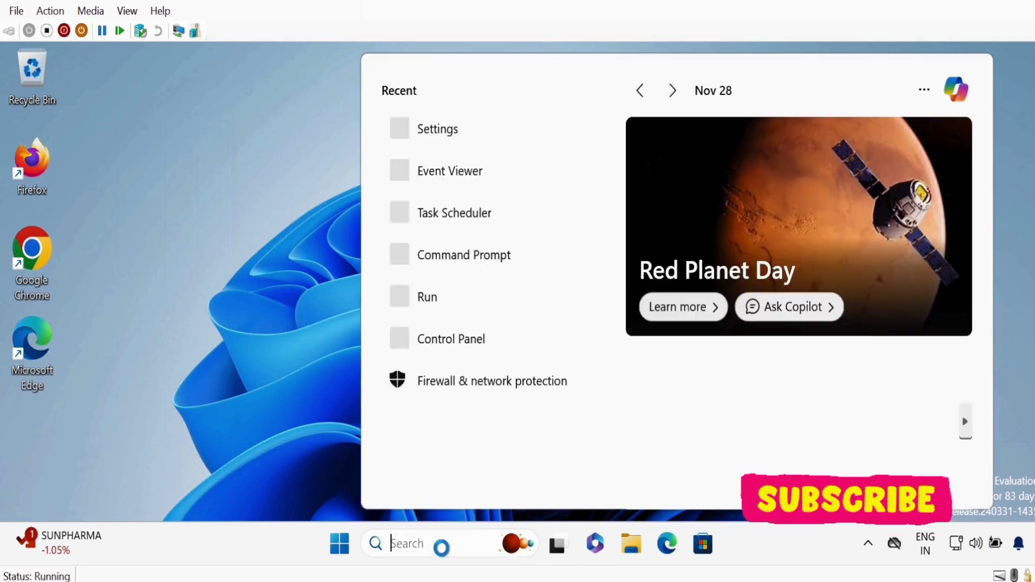
type("sett")
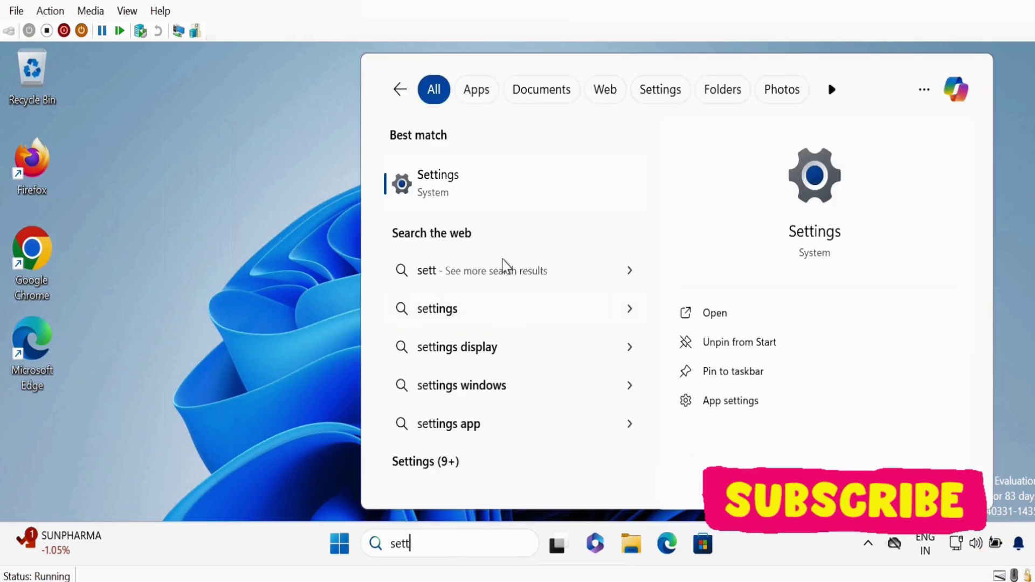
left_click(468, 181)
scroll(336, 474, "down", 10)
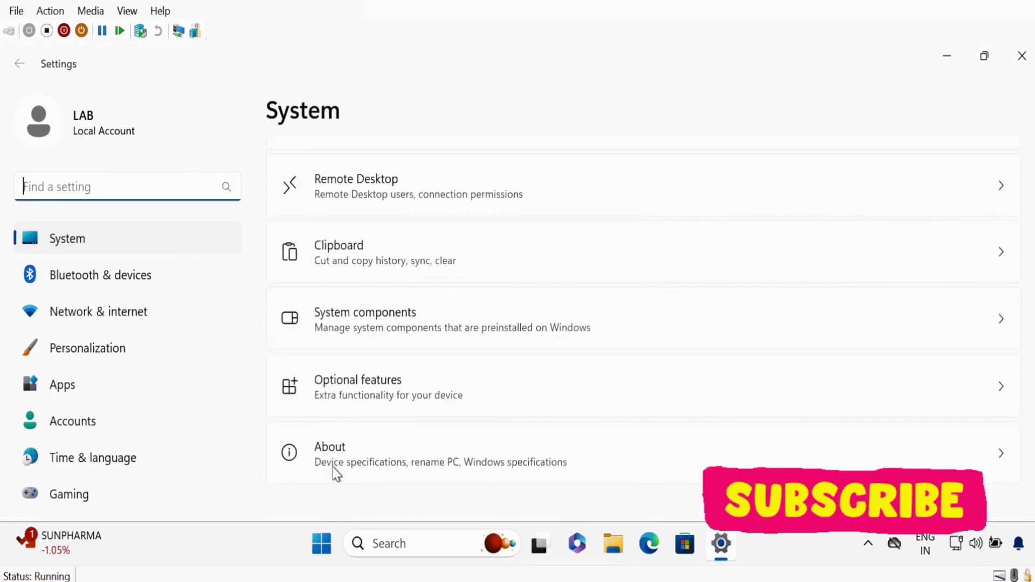
left_click(337, 475)
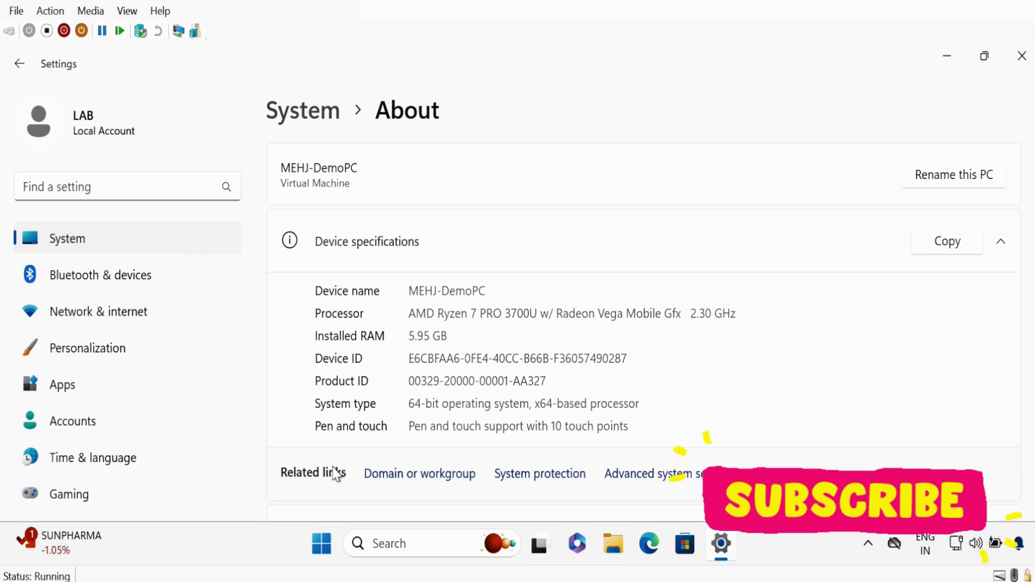
left_click(413, 475)
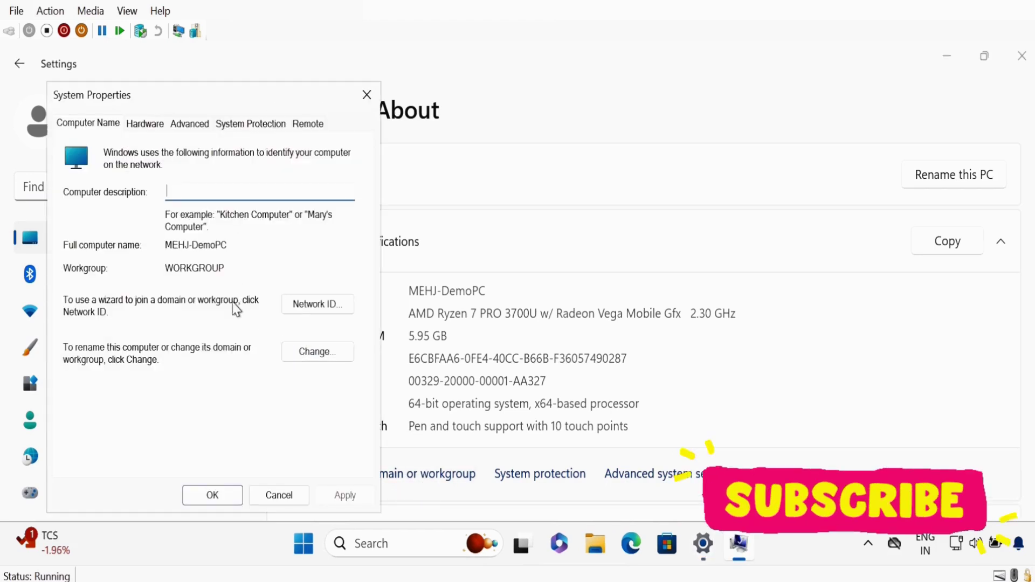
left_click(314, 357)
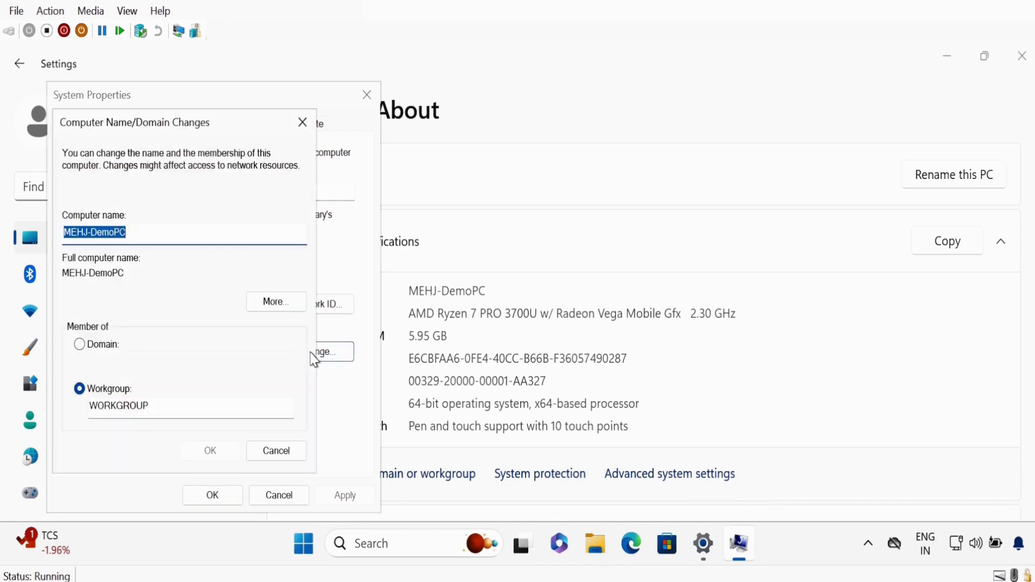
Join the PC to domain corp.contoso.com using the domain admin account credentials
left_click(81, 345)
left_click(148, 360)
type("corp.contoso.com")
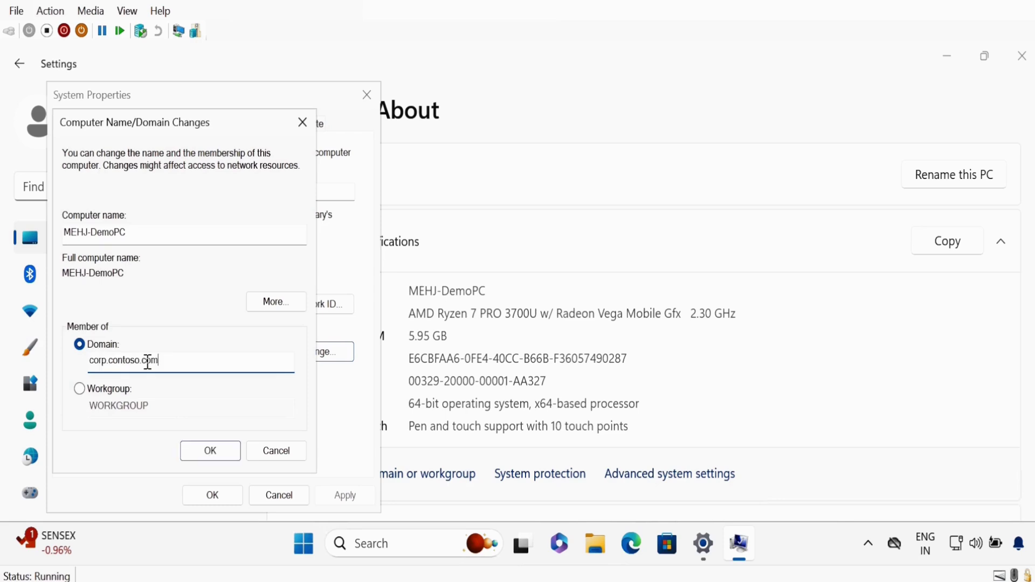
left_click(211, 451)
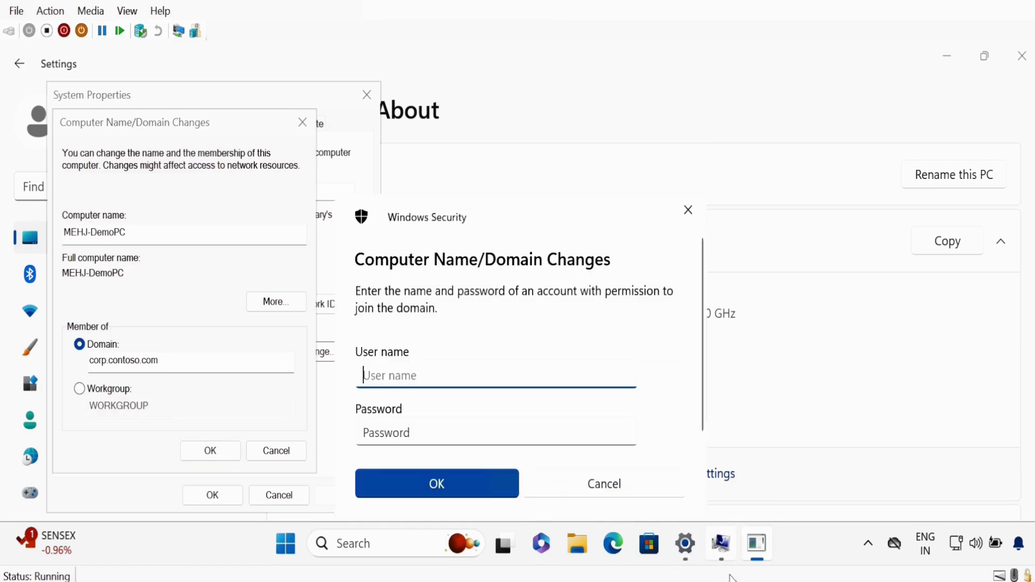
mouse_move(722, 544)
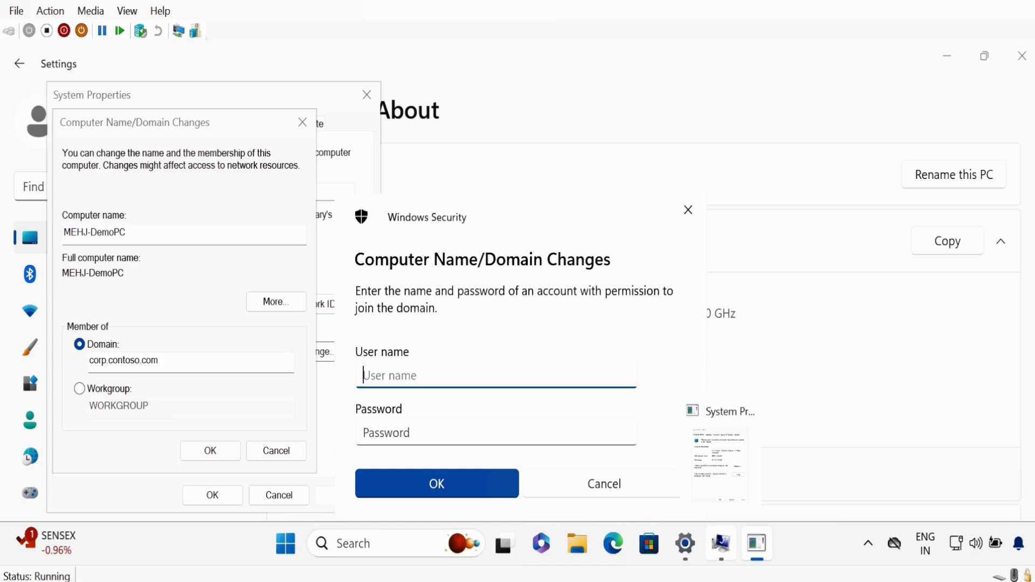
type("CORP\\LabAdmin")
left_click(464, 435)
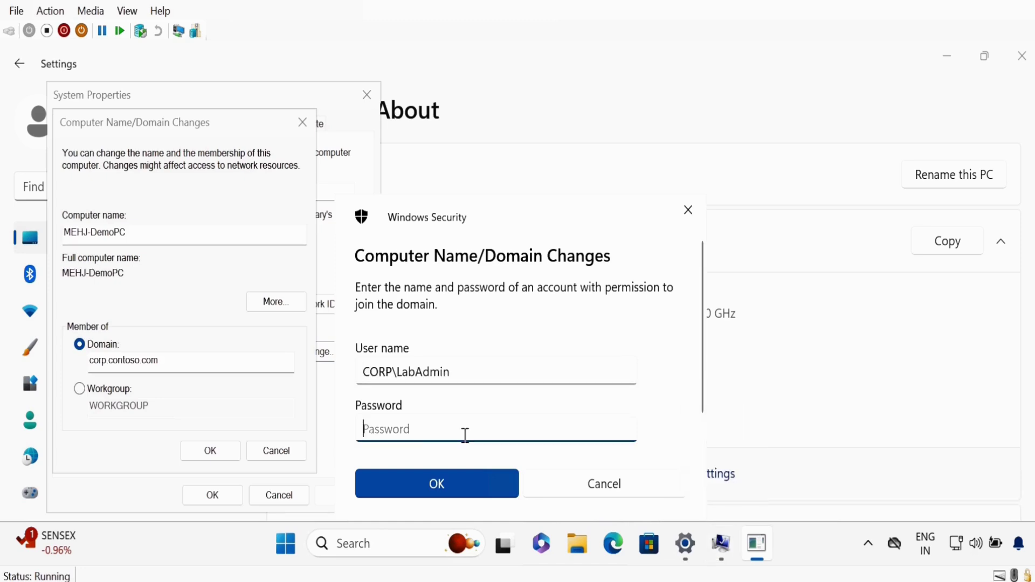
key("Return")
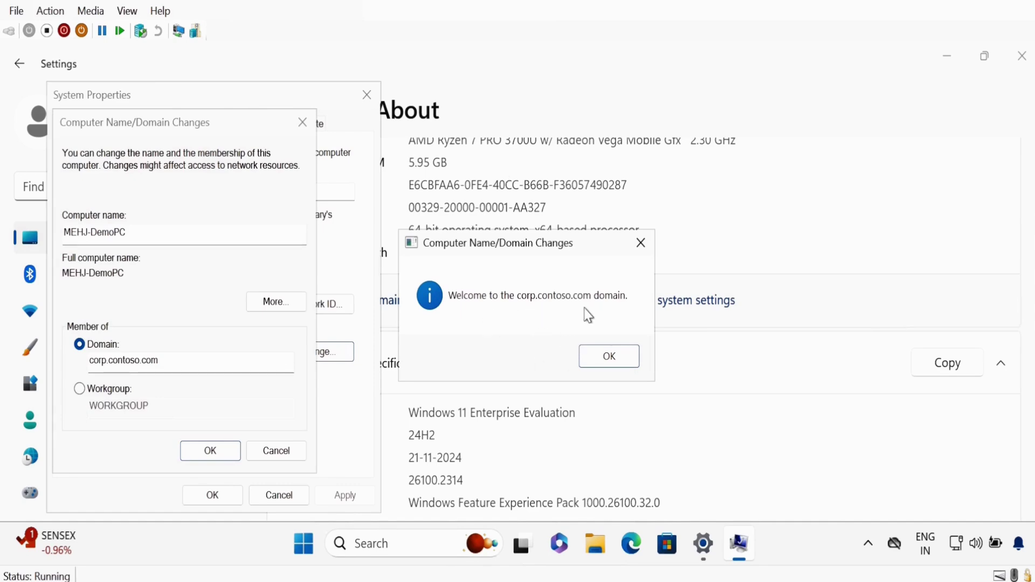
left_click(619, 364)
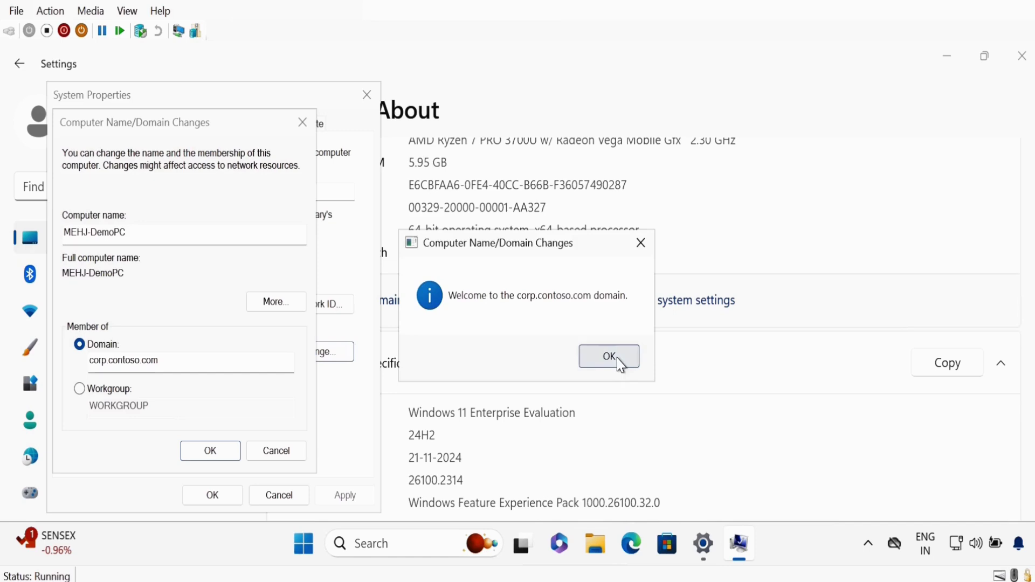
Restart the PC from the Start menu power options
left_click(305, 556)
left_click(726, 480)
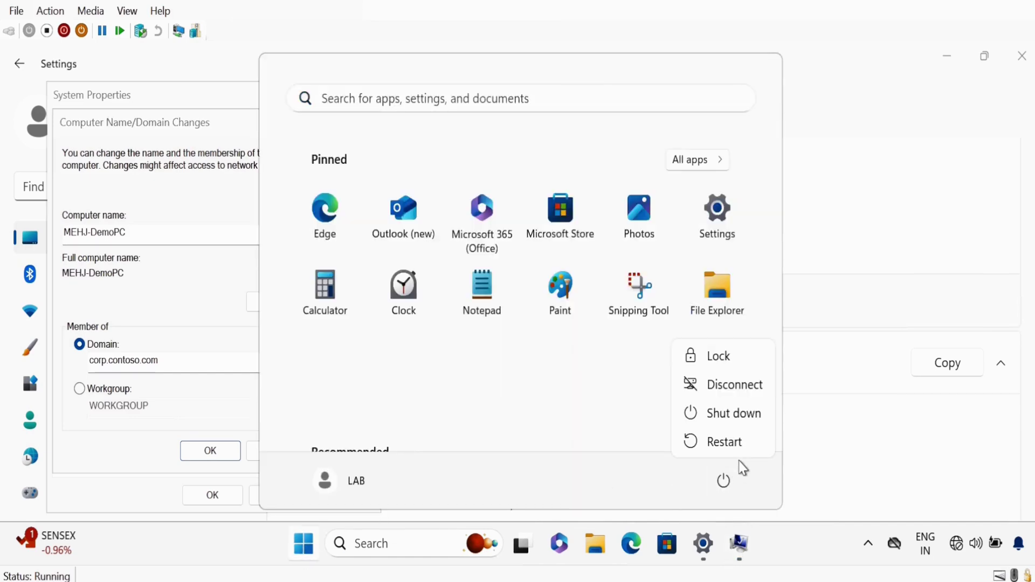
left_click(728, 440)
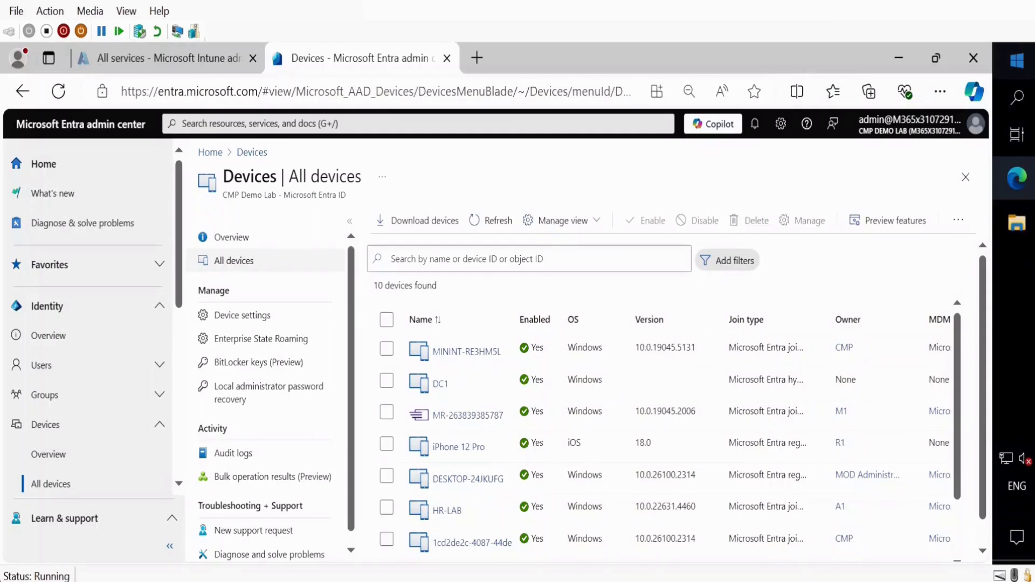
Show MEHJ-DEMOPC's full name in the Computers container of Active Directory Users and Computers
left_click(1019, 69)
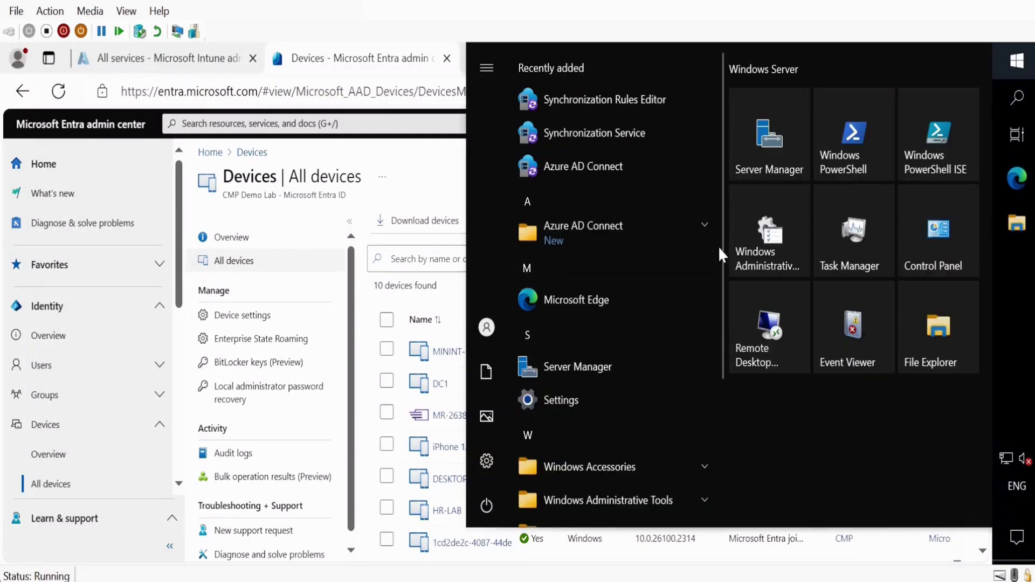
scroll(707, 269, "down", 3)
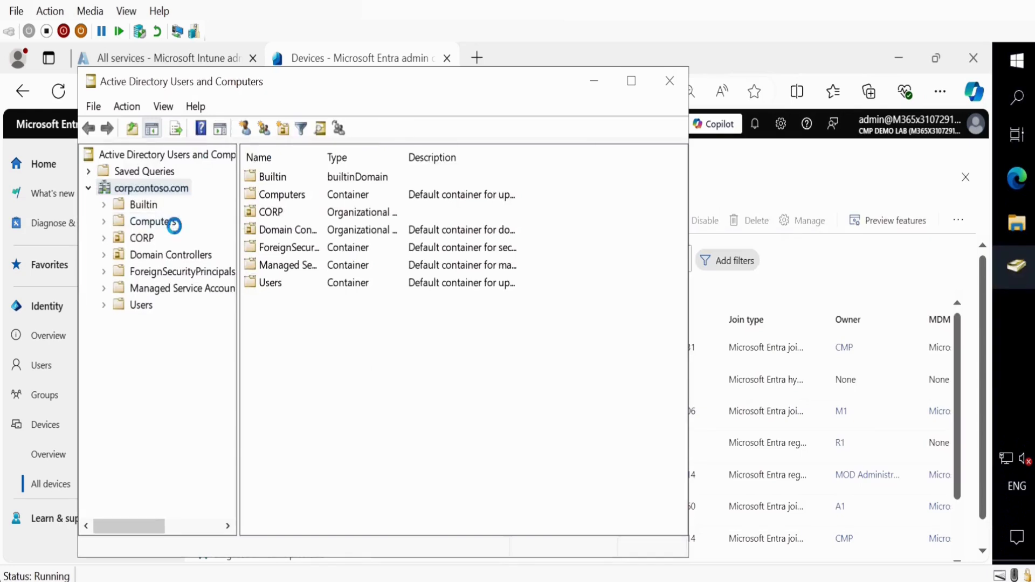
left_click(172, 223)
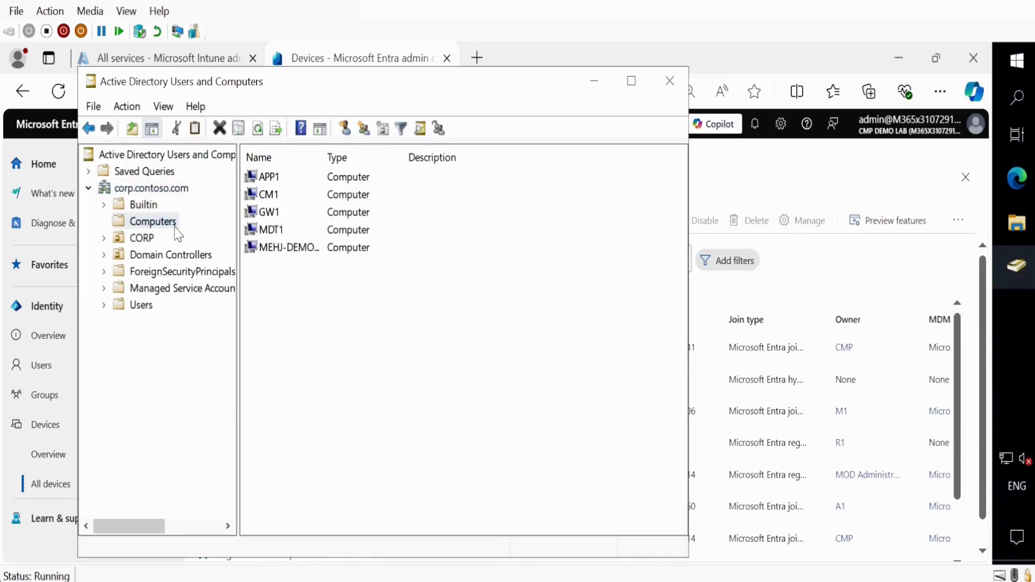
left_click_drag(320, 158, 404, 158)
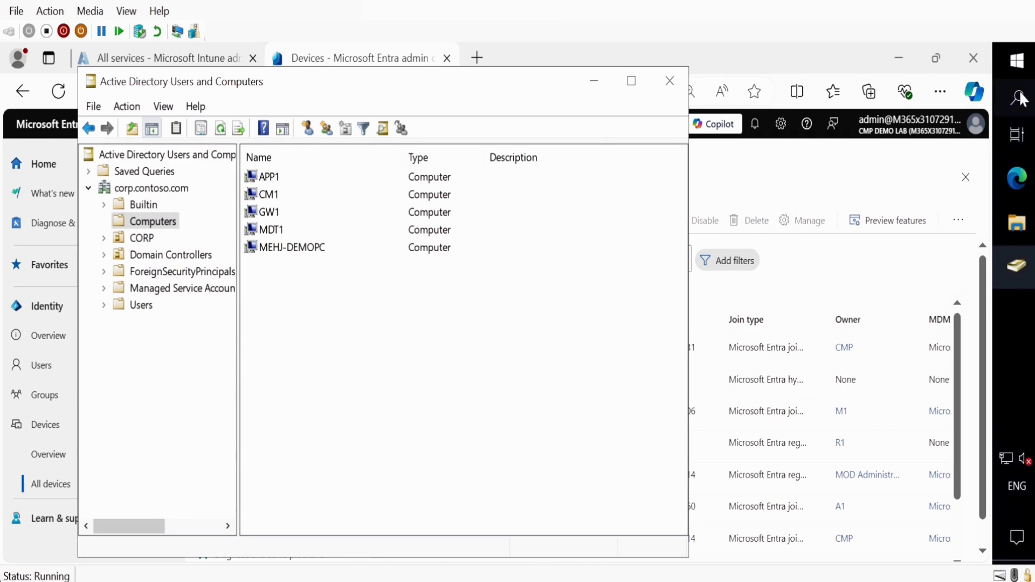
left_click(1017, 62)
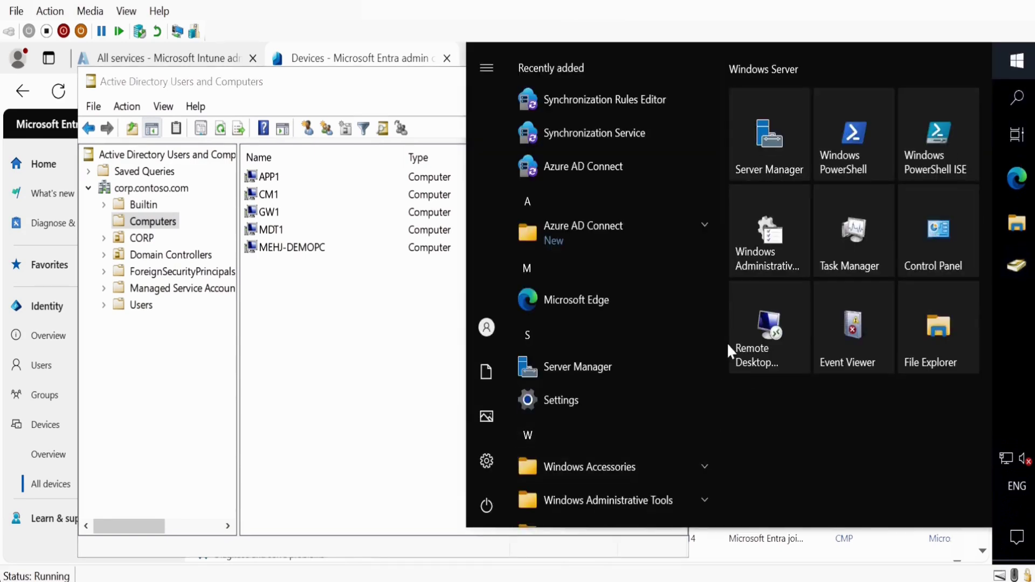
Add .onmicrosoft.com beside contoso.com as an alternative UPN suffix in Domains and Trusts
left_click(679, 500)
left_click(678, 197)
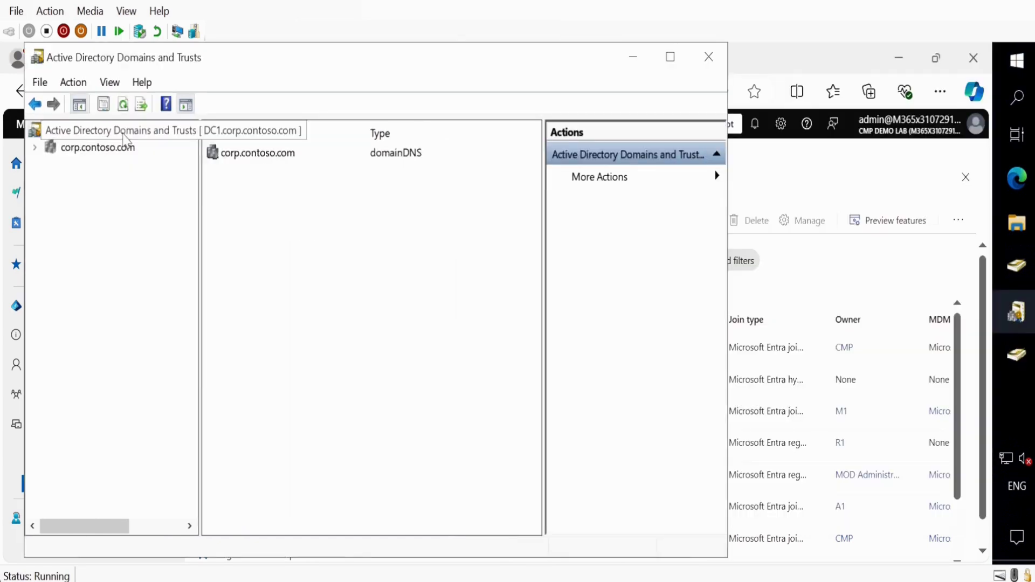
right_click(124, 139)
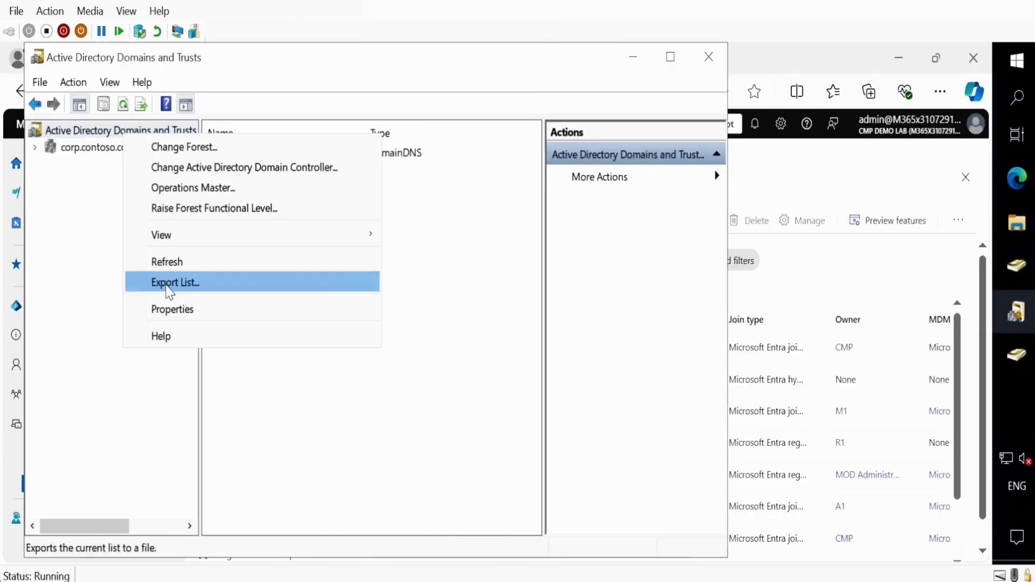
left_click(173, 309)
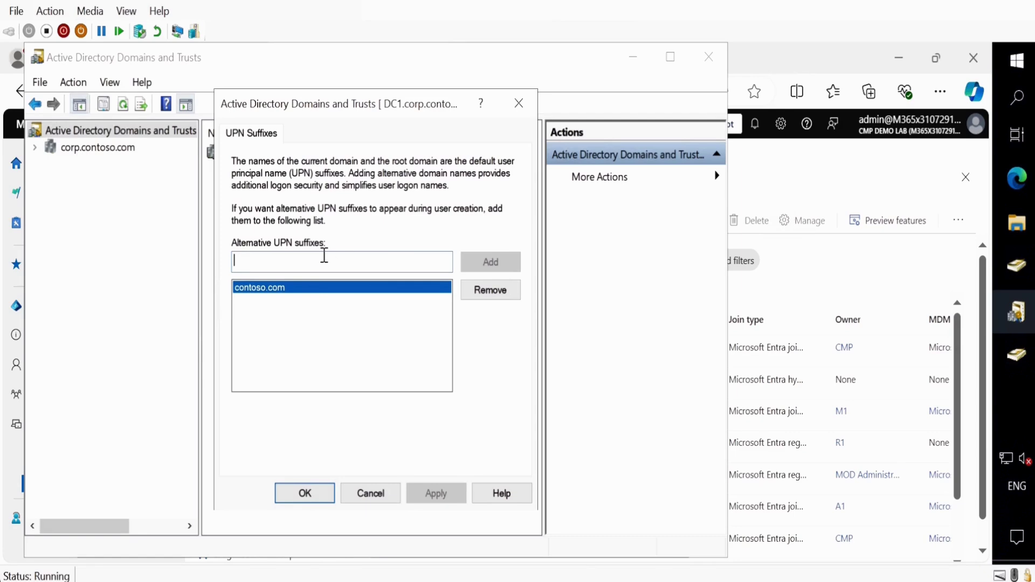
type(".onmicrosoft.com")
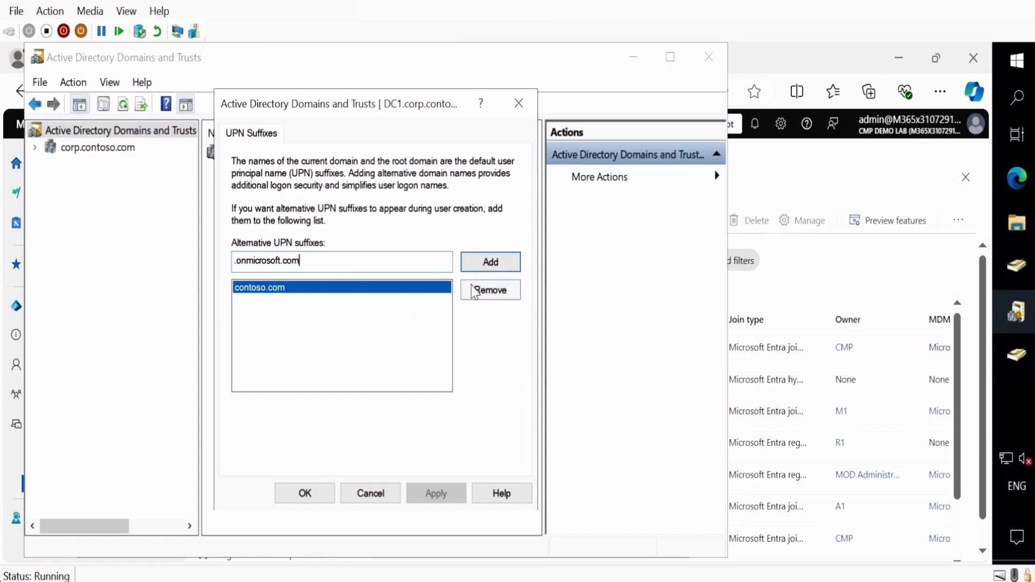
left_click(496, 267)
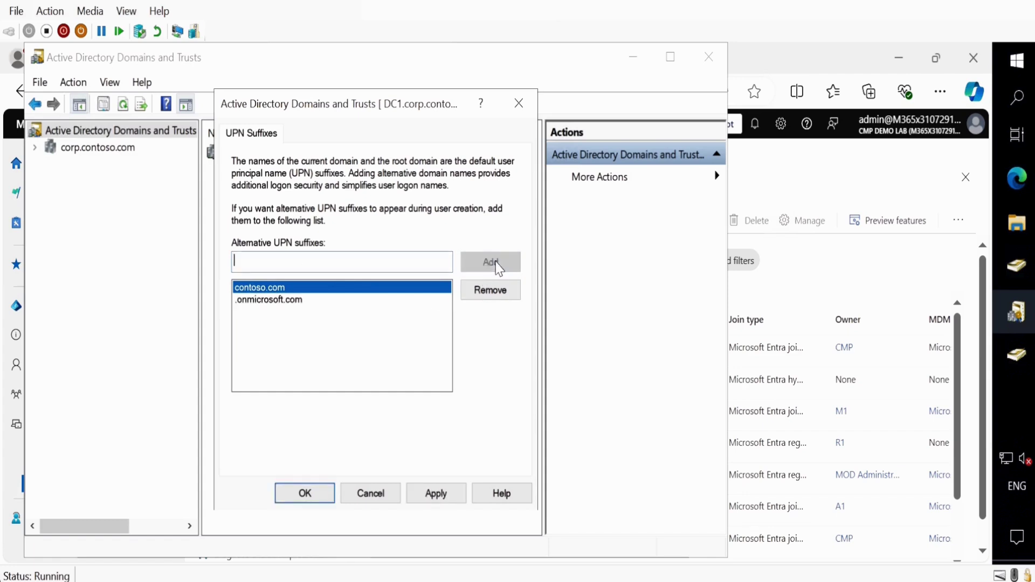
left_click(450, 500)
left_click(318, 502)
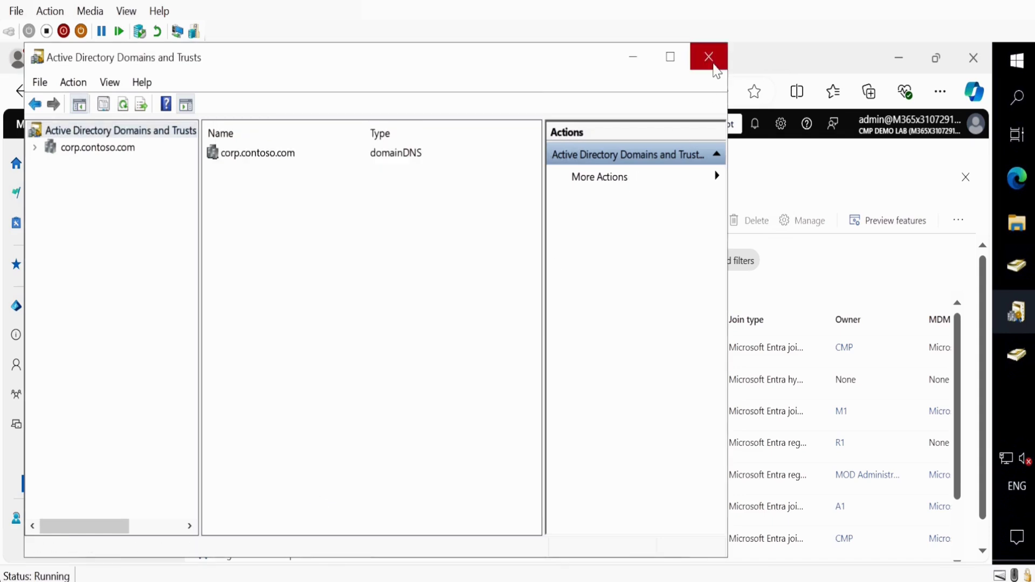
left_click(711, 58)
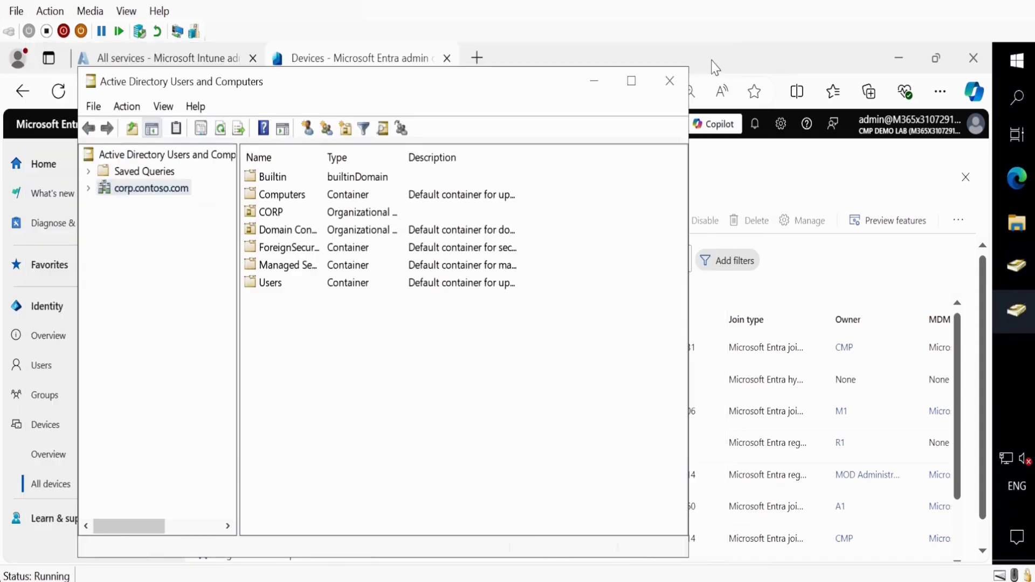
Start a new user in corp.contoso.com's Users container
left_click(88, 188)
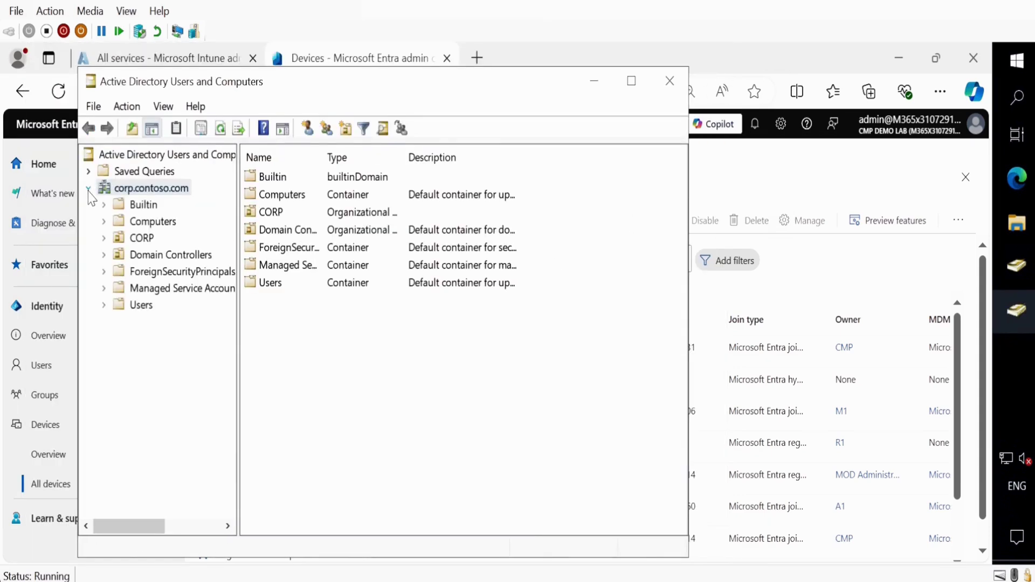
left_click(138, 305)
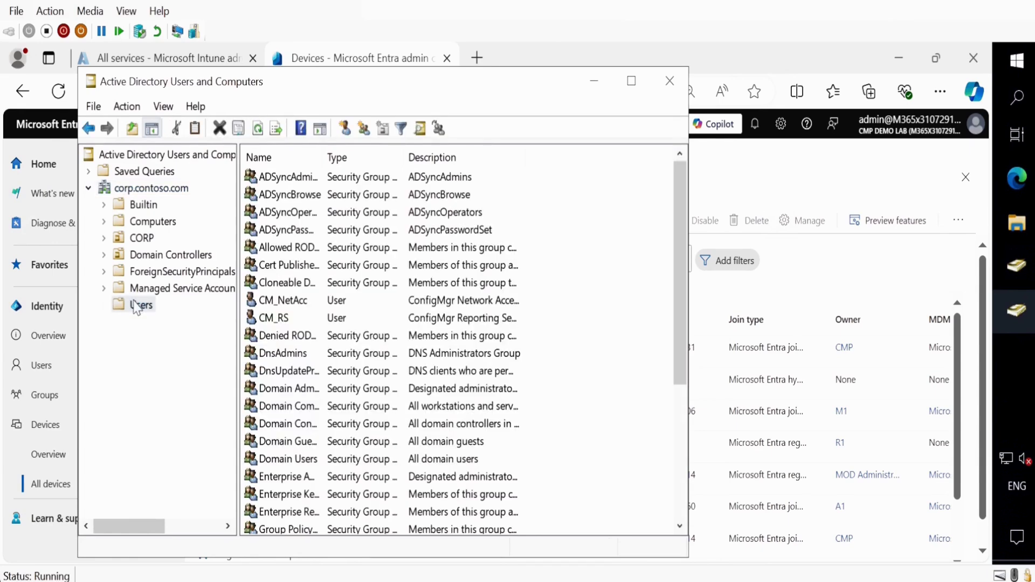
right_click(134, 305)
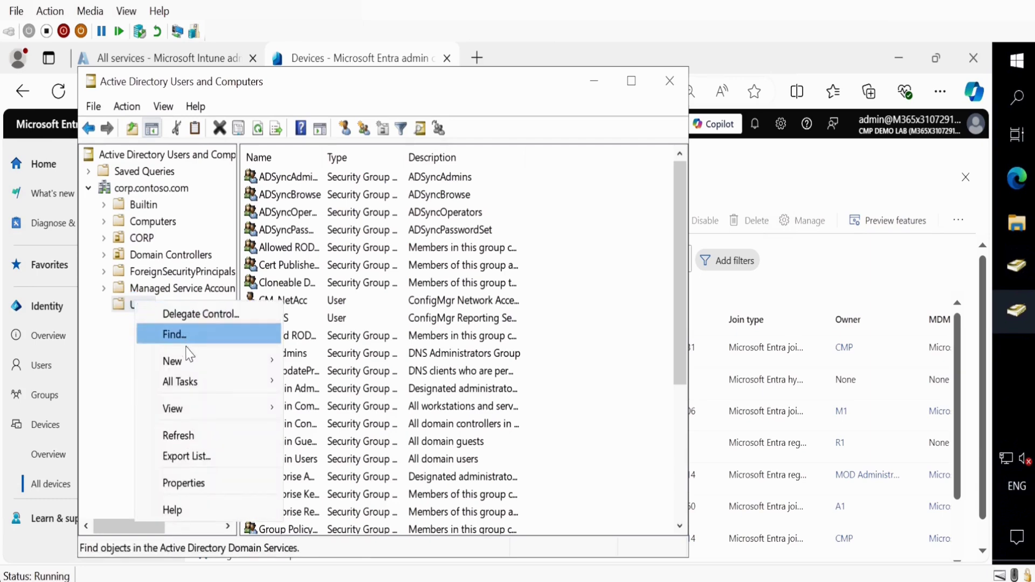
mouse_move(189, 365)
left_click(316, 340)
type("DemoUser1")
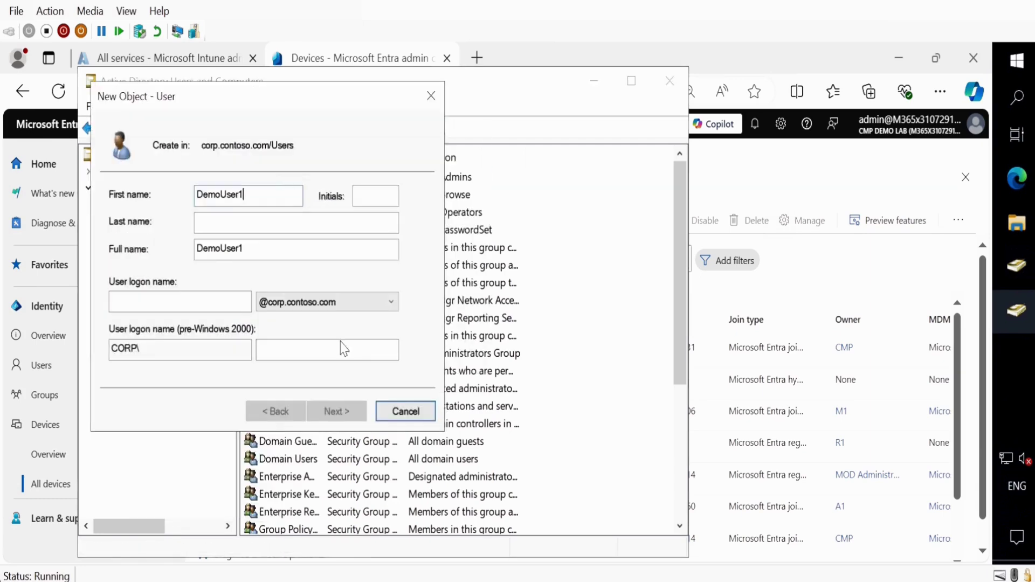
left_click_drag(262, 195, 178, 196)
key("ctrl+c")
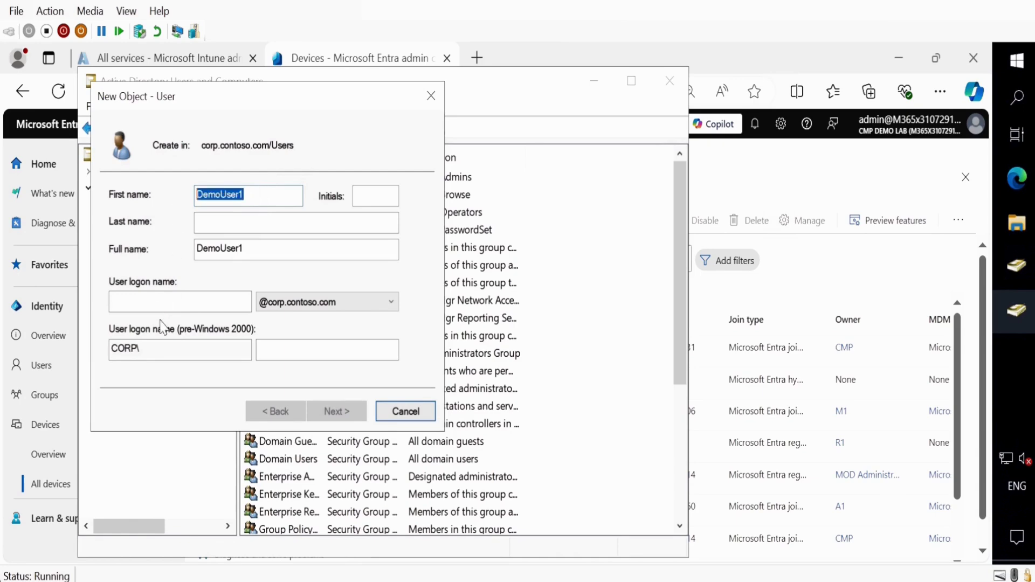
left_click(167, 302)
key("ctrl+v")
left_click(328, 303)
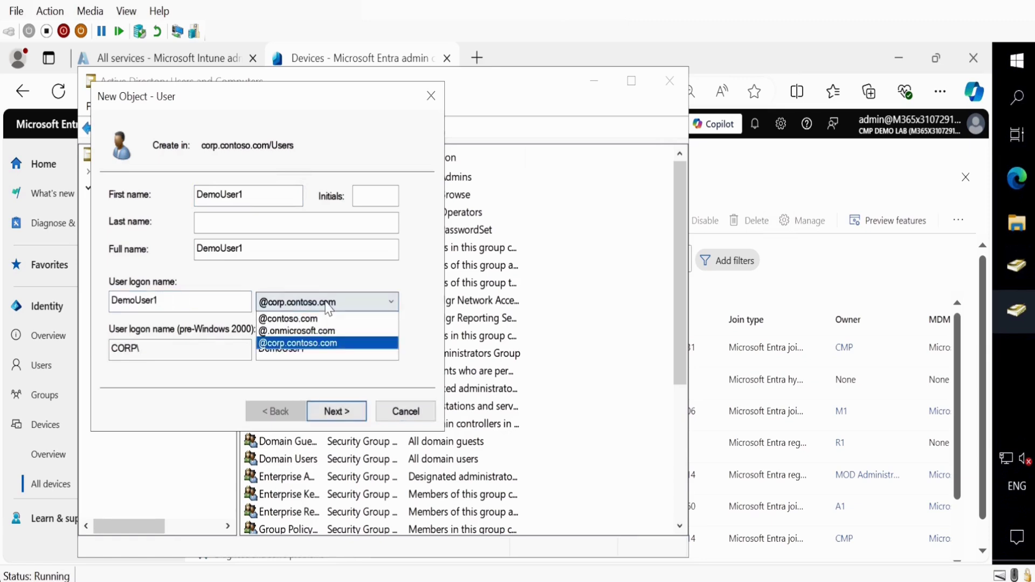
left_click(280, 335)
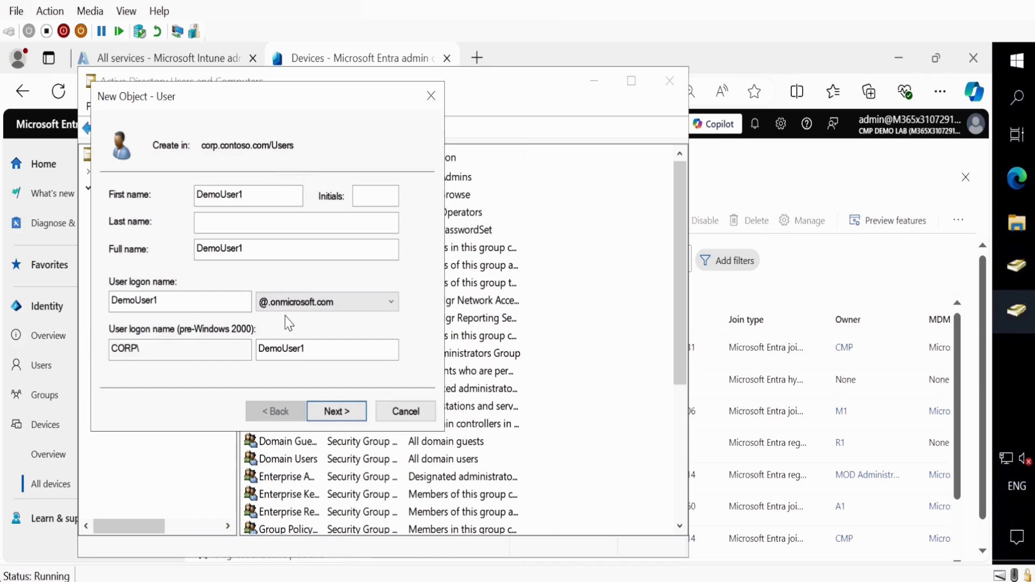
Set the account password, mark Password never expires, and finish creating DemoUser1
left_click(336, 413)
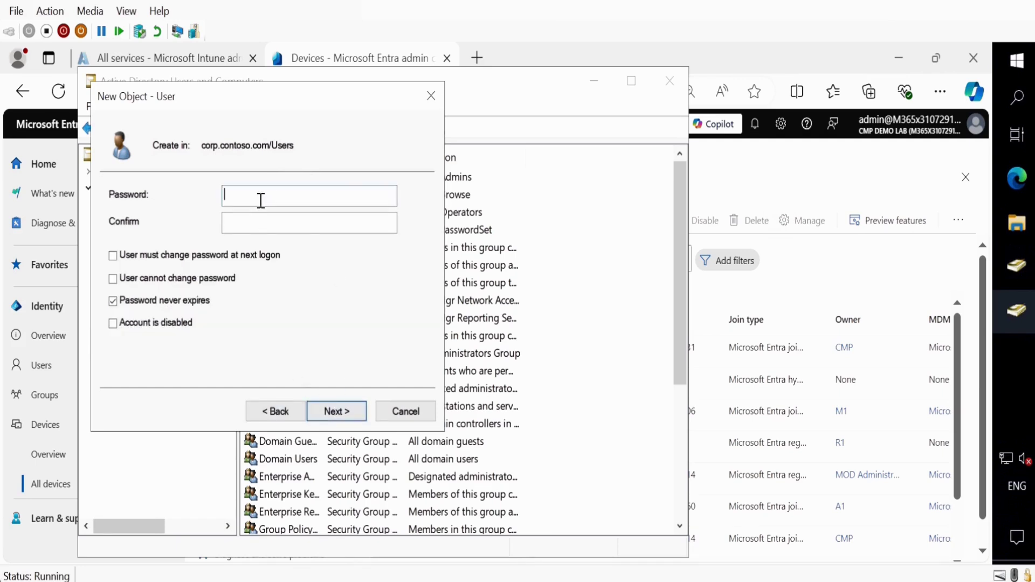
key("Caps_Lock")
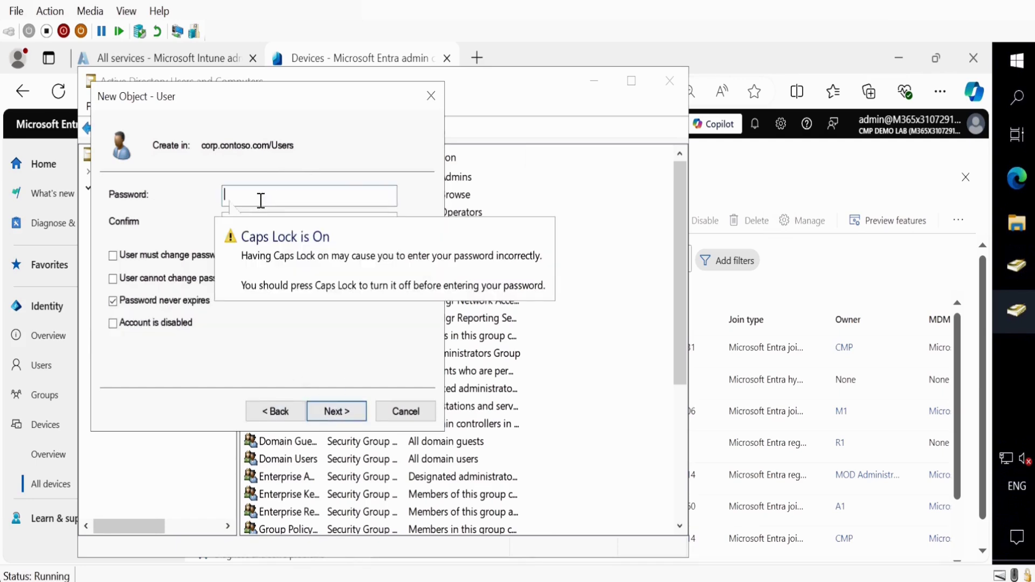
type("********")
key("Tab")
type("********")
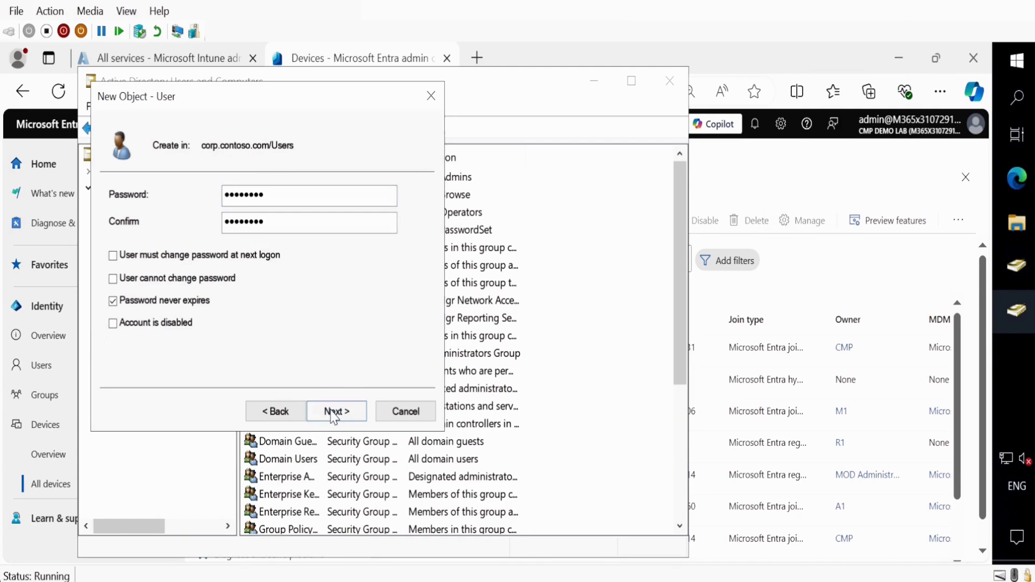
left_click(334, 413)
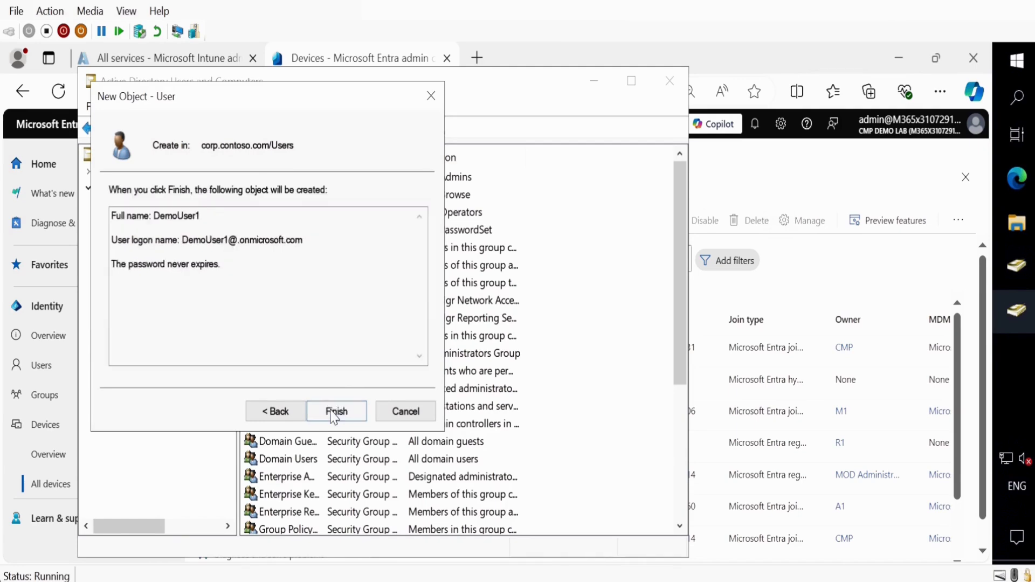
left_click(335, 412)
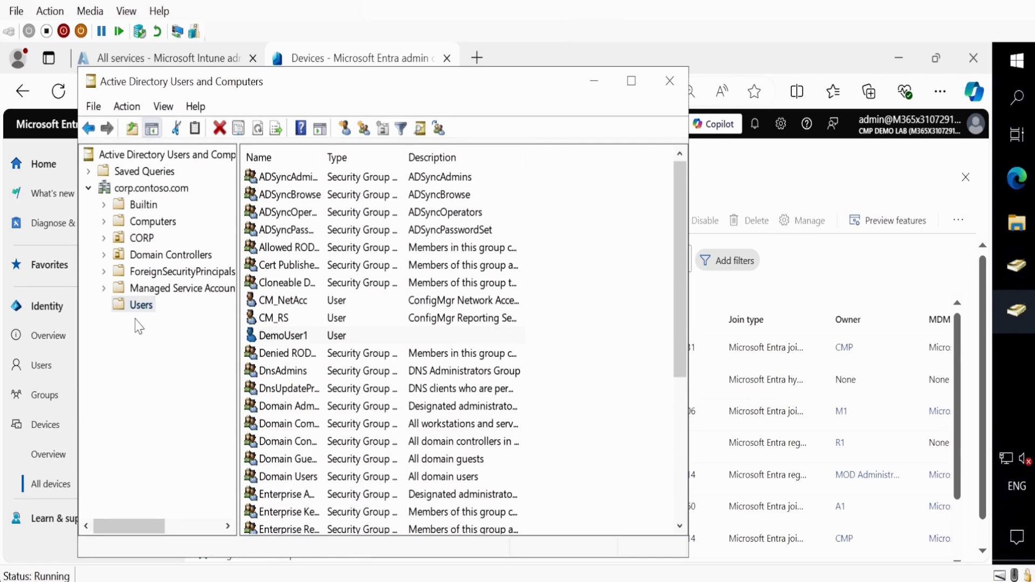
Run Start-ADSyncSyncCycle in an elevated Windows PowerShell so it returns Success, then minimize PowerShell
left_click(1019, 99)
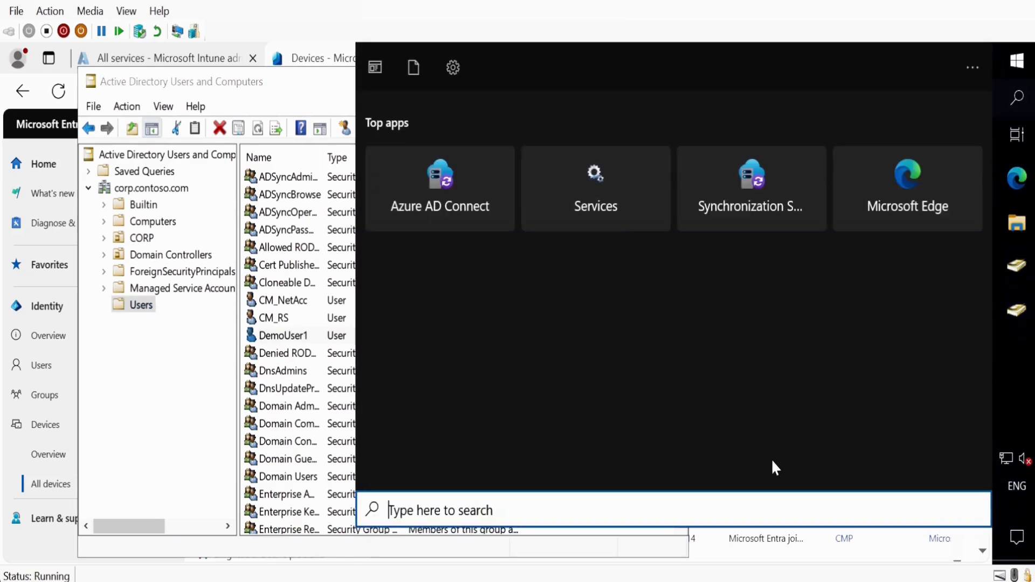
type("power")
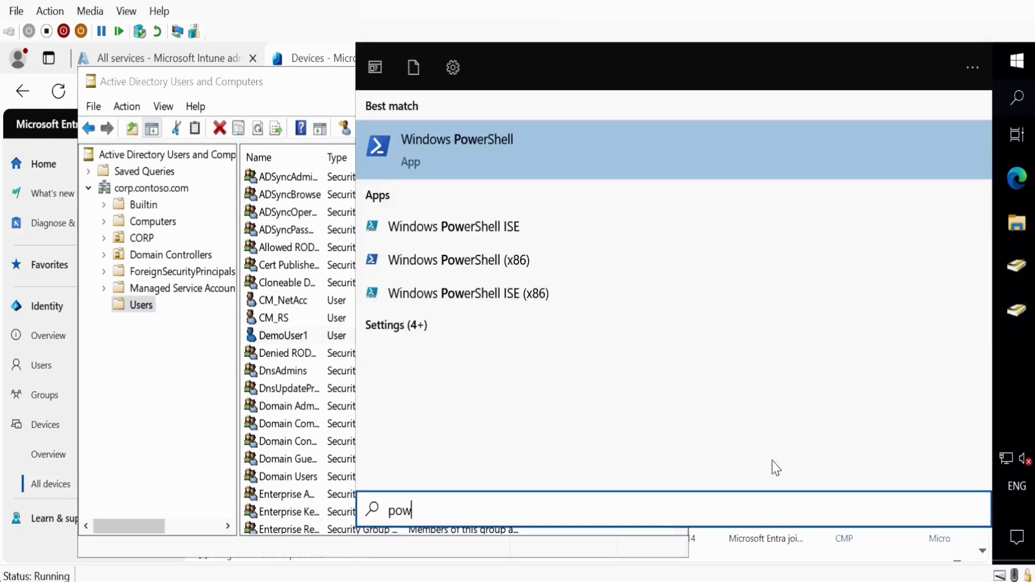
left_click(490, 157)
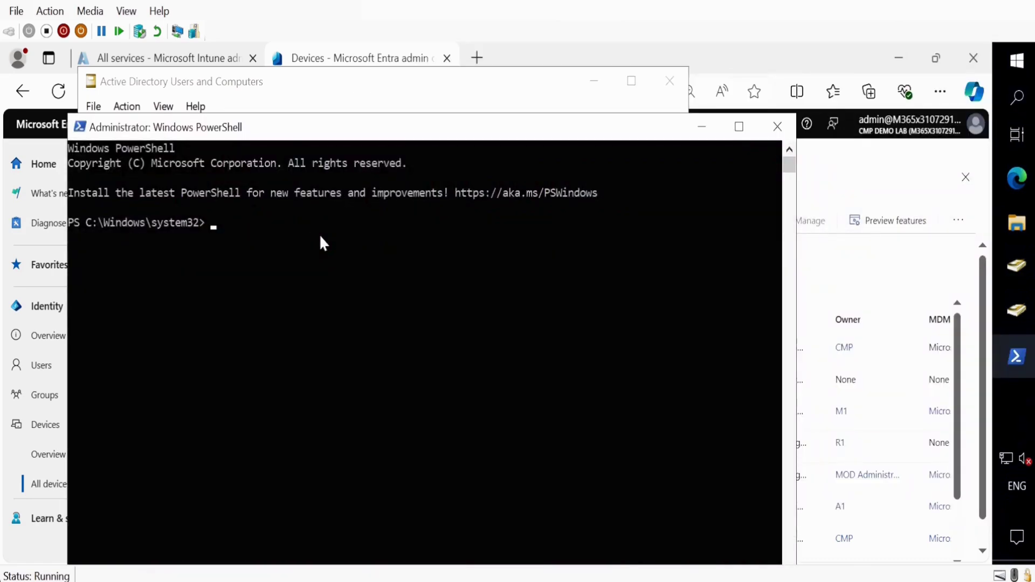
type("Start-ADSyncSyncCycle")
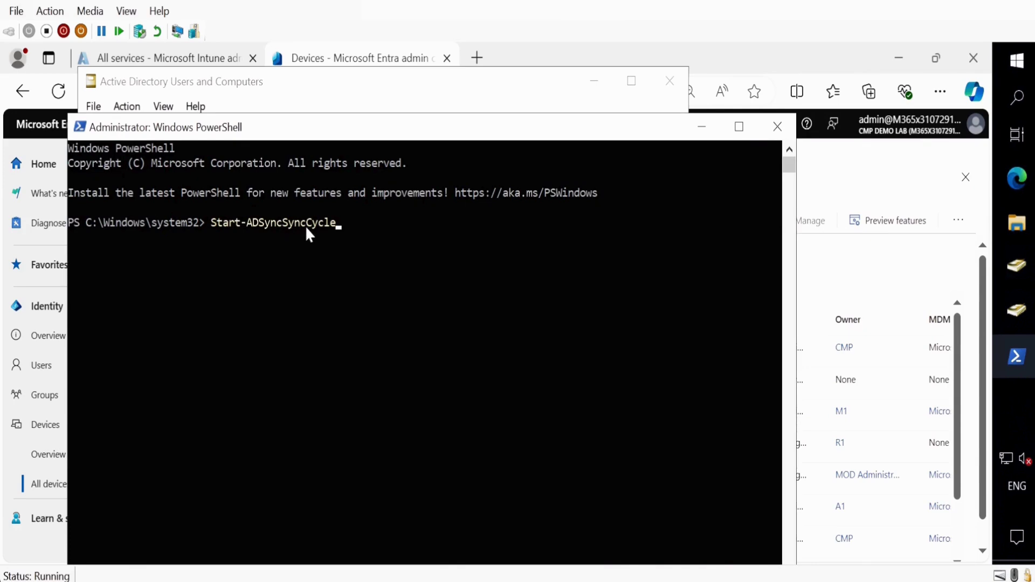
key("Return")
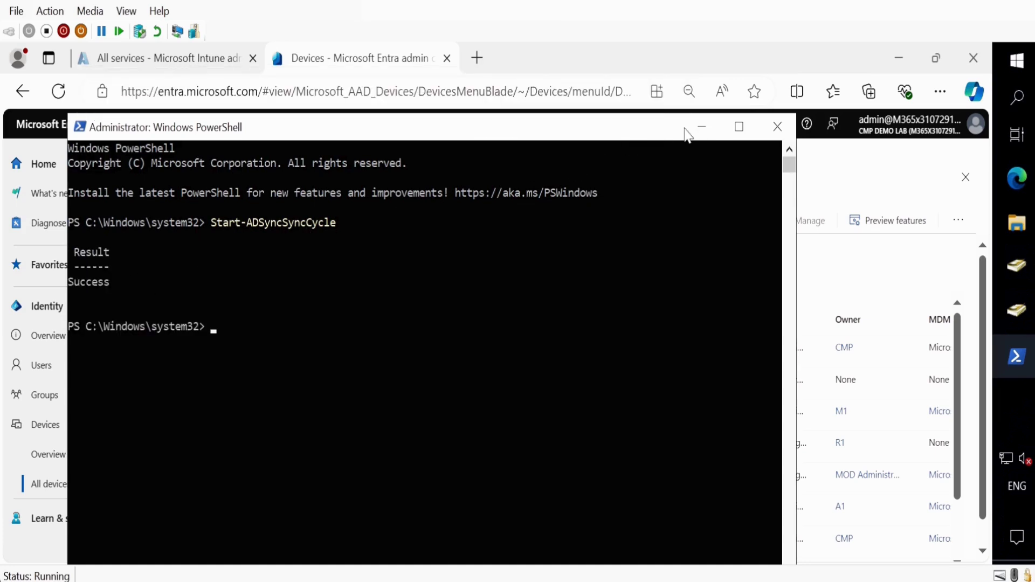
left_click(702, 127)
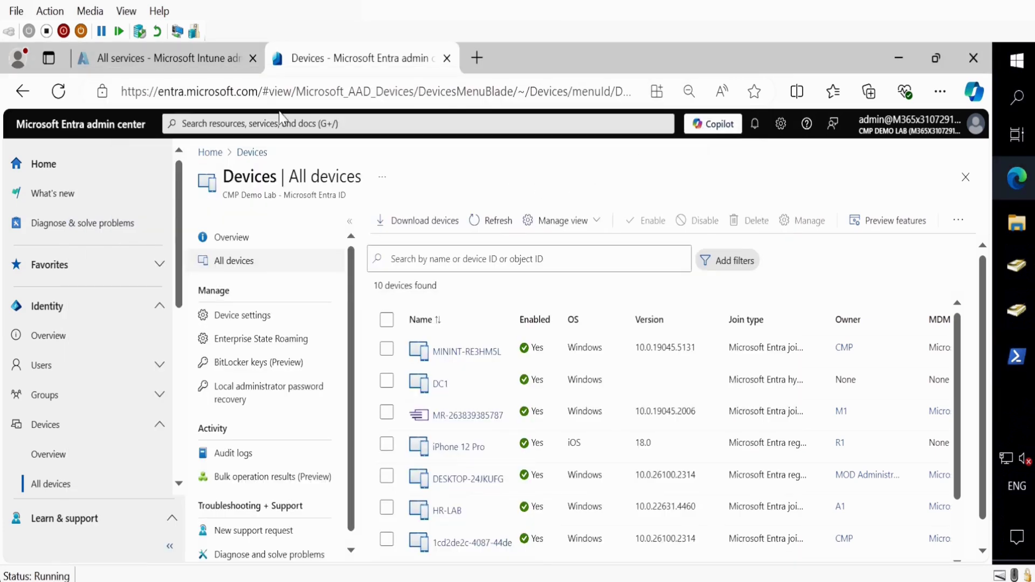
Reload the Entra page and search All users for DEMO
left_click(58, 92)
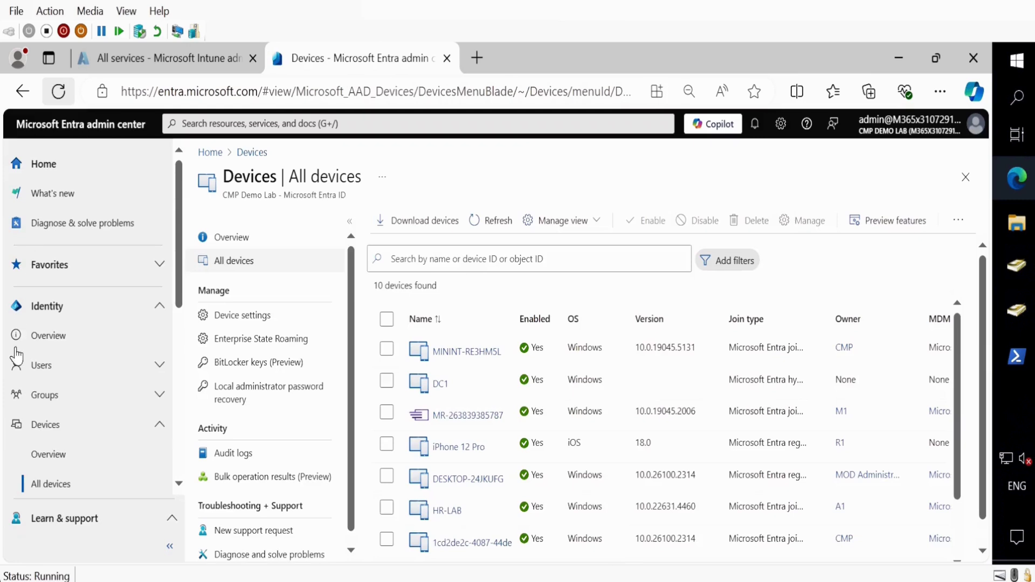
left_click(54, 365)
left_click(61, 409)
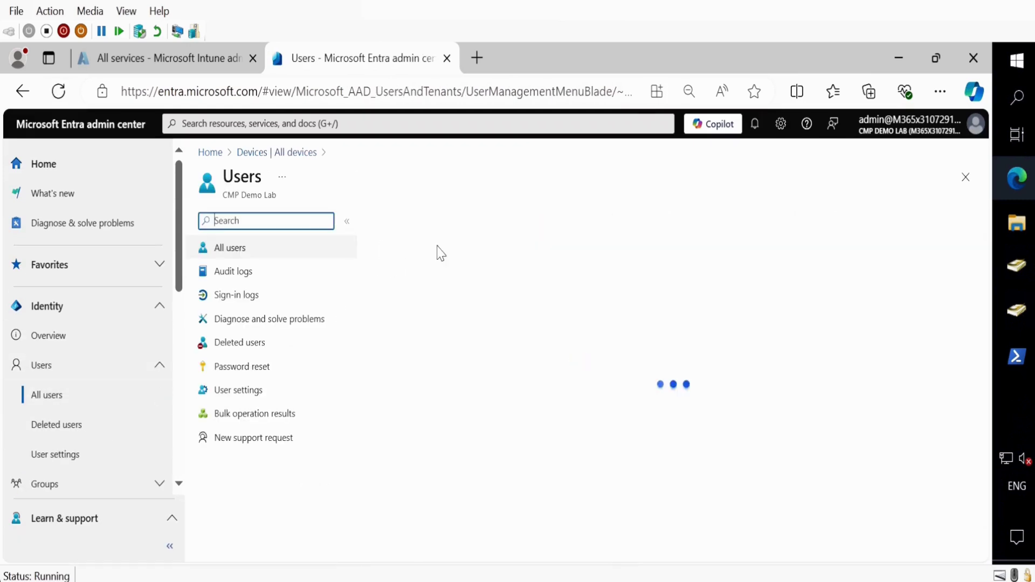
left_click(441, 278)
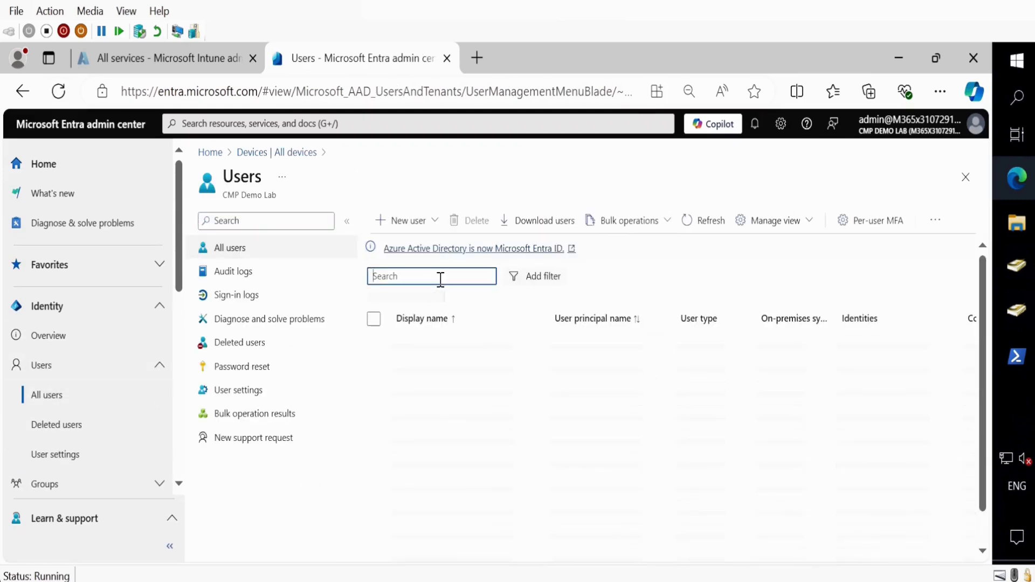
type("DEMO")
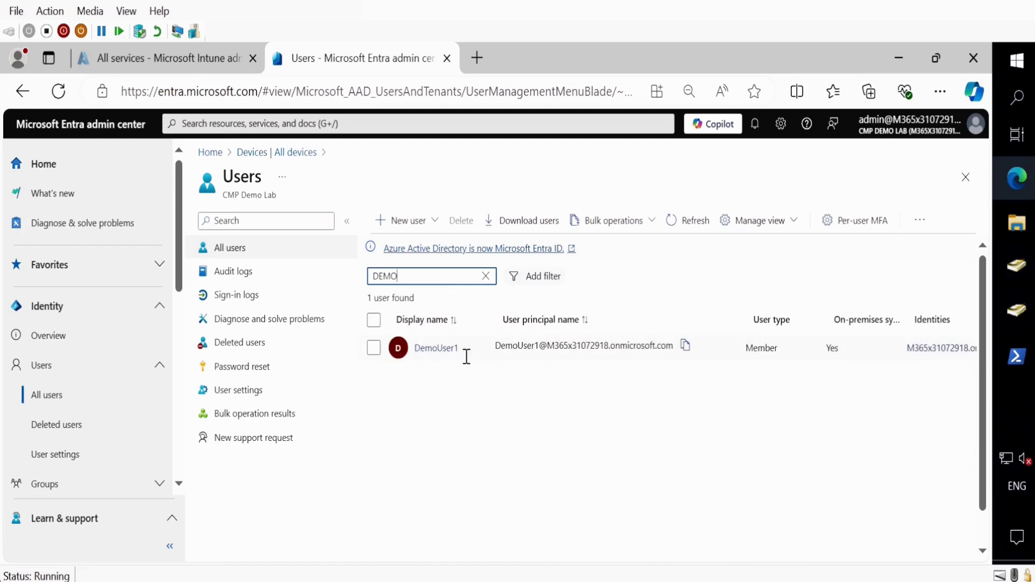
Resize the user list columns to confirm DemoUser1 shows On-premises sync enabled
left_click_drag(739, 320, 703, 320)
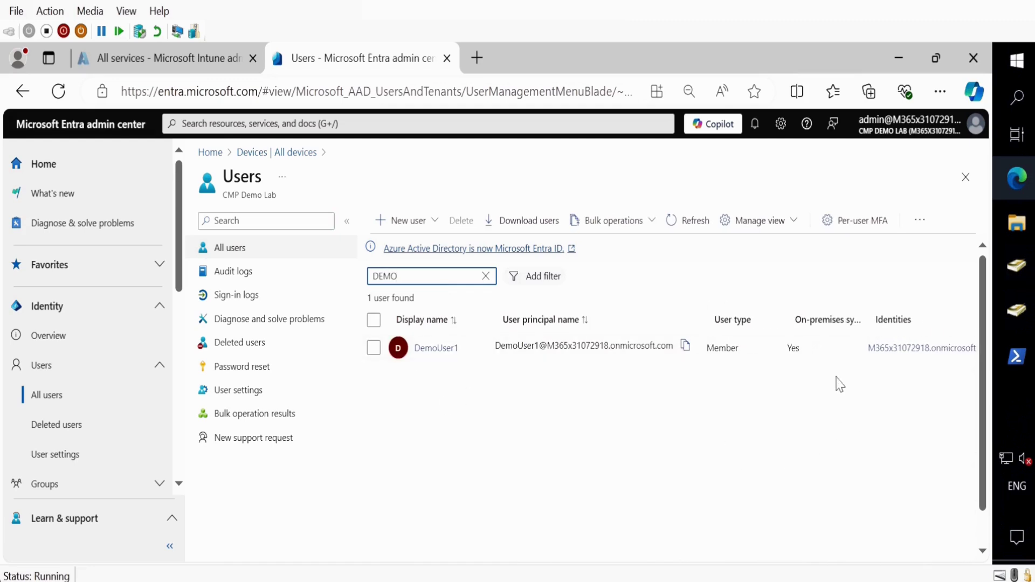
left_click_drag(869, 321, 886, 320)
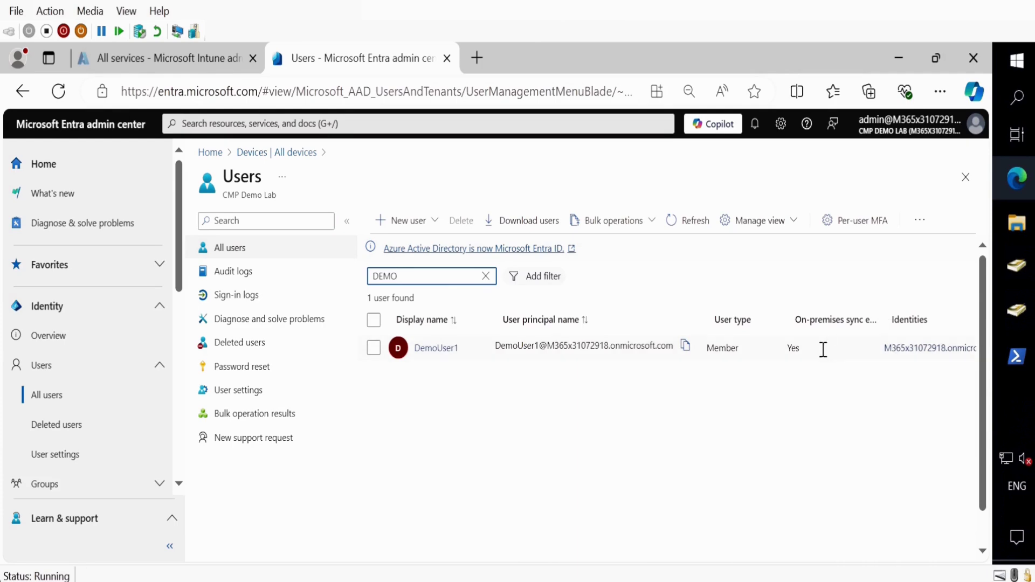
scroll(183, 298, "down", 1)
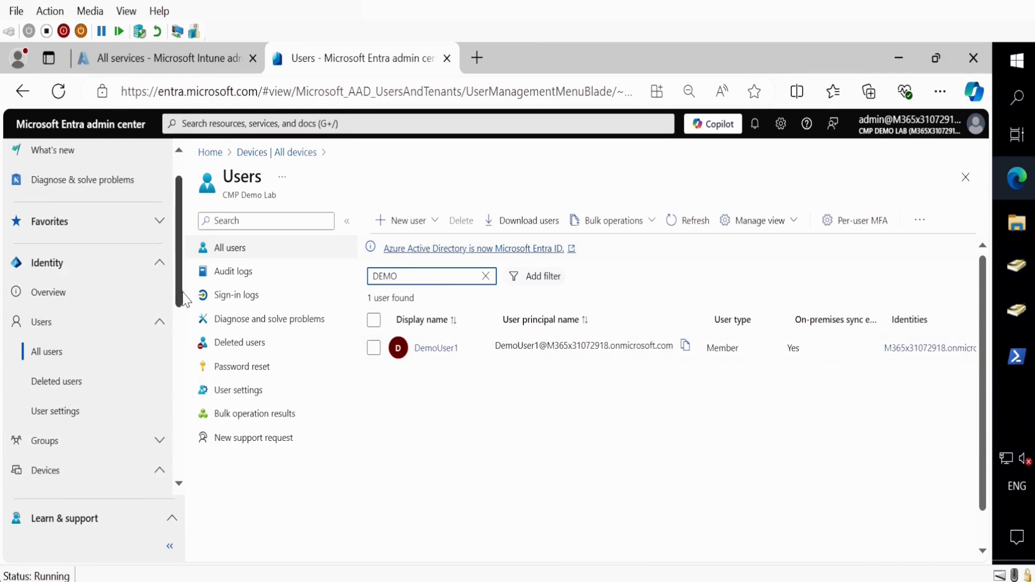
left_click_drag(184, 298, 185, 351)
left_click(78, 376)
Filter All devices by DEMO and widen Join type to read MEHJ-DemoPC's hybrid join status
type("DEMO")
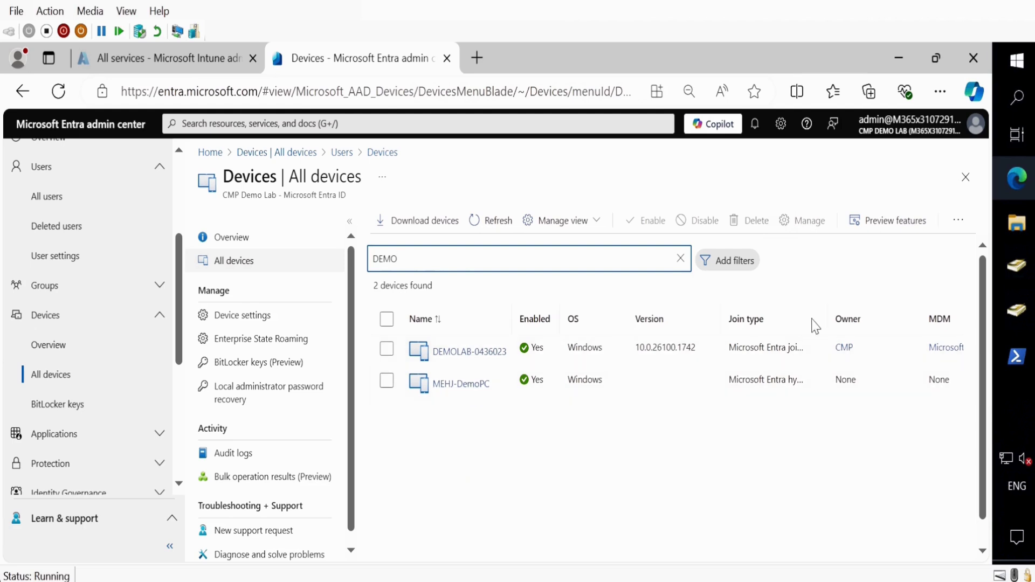
left_click_drag(820, 314, 887, 316)
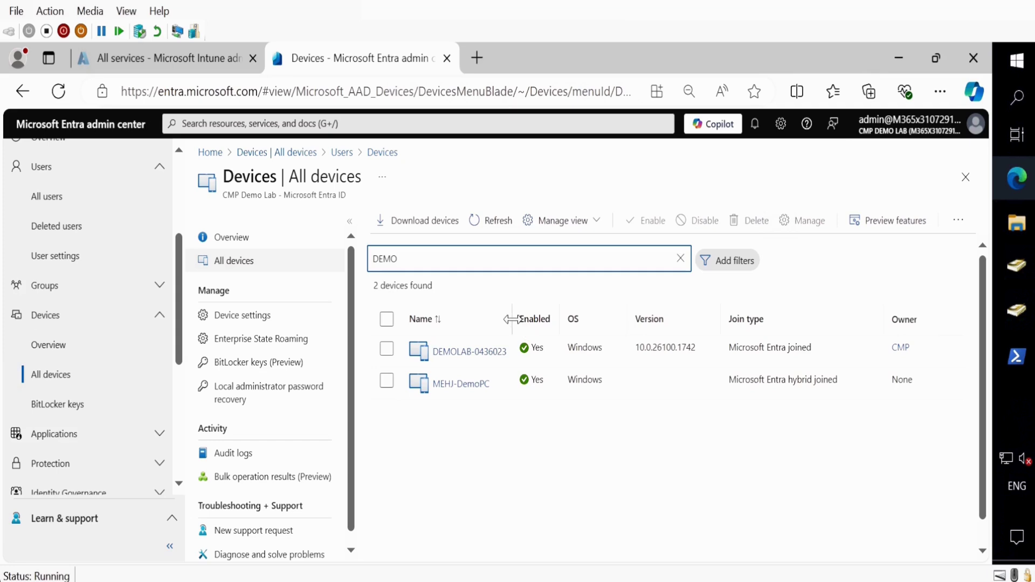
left_click_drag(512, 319, 493, 319)
scroll(986, 437, "down", 1)
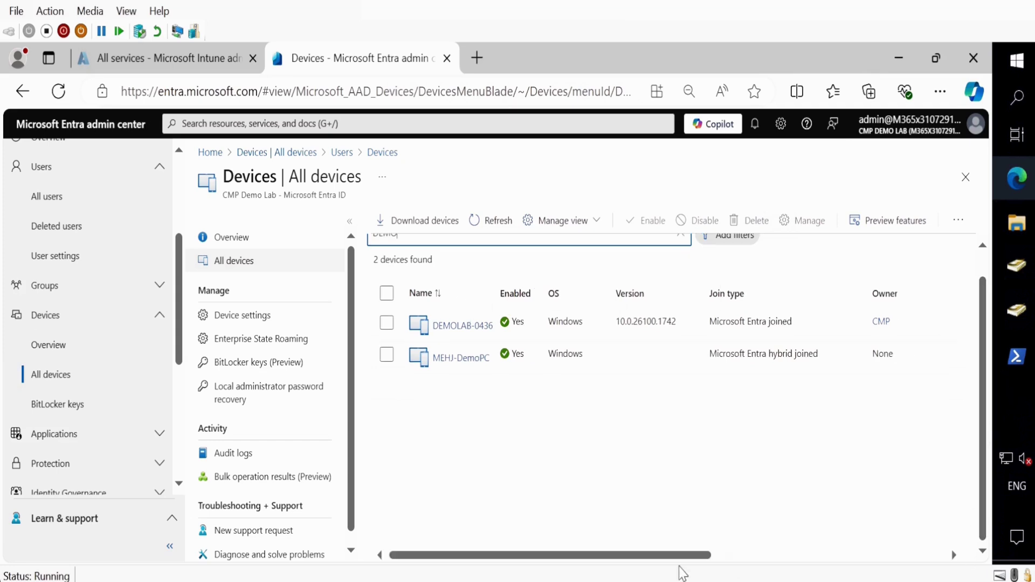
left_click_drag(675, 556, 904, 553)
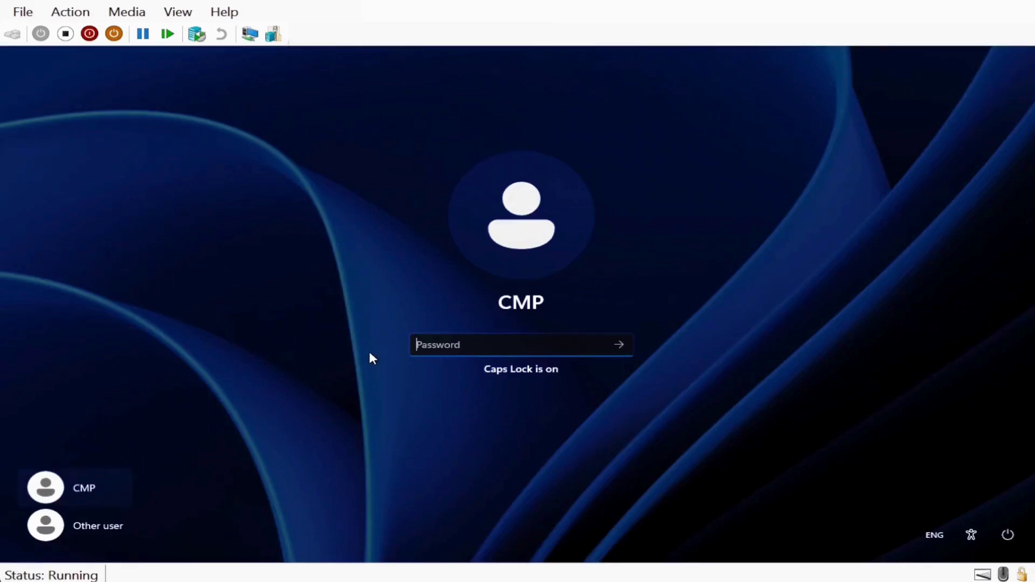
Sign in as a different user and run DSREGCMD /STATUS in Command Prompt
left_click(99, 526)
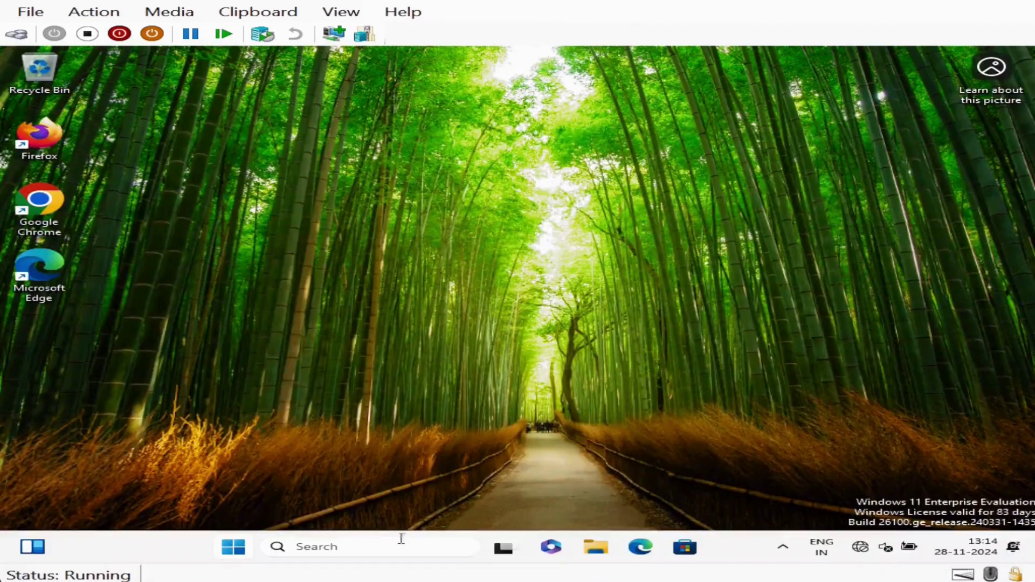
type("CMD")
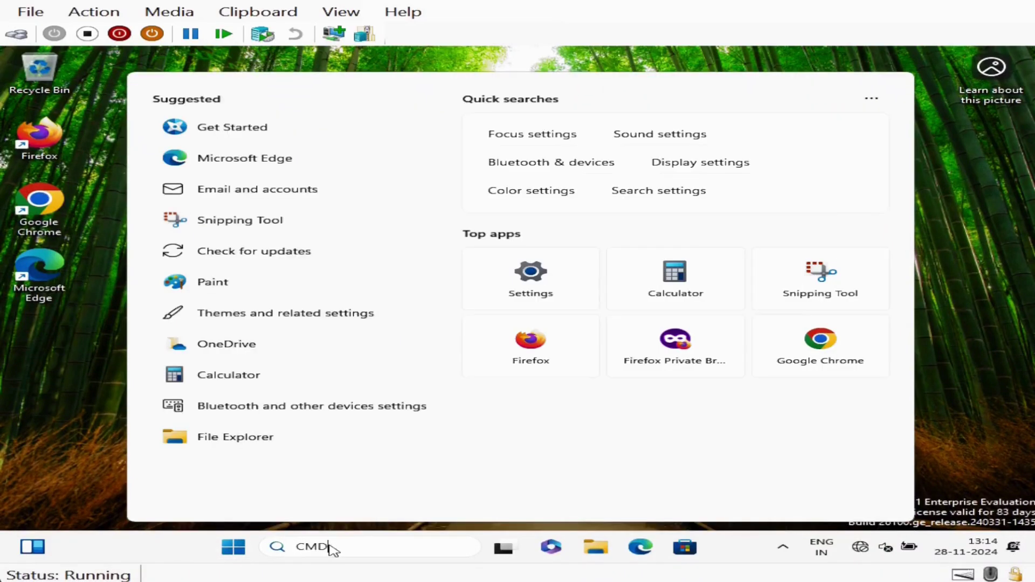
key("Return")
type("DSREG")
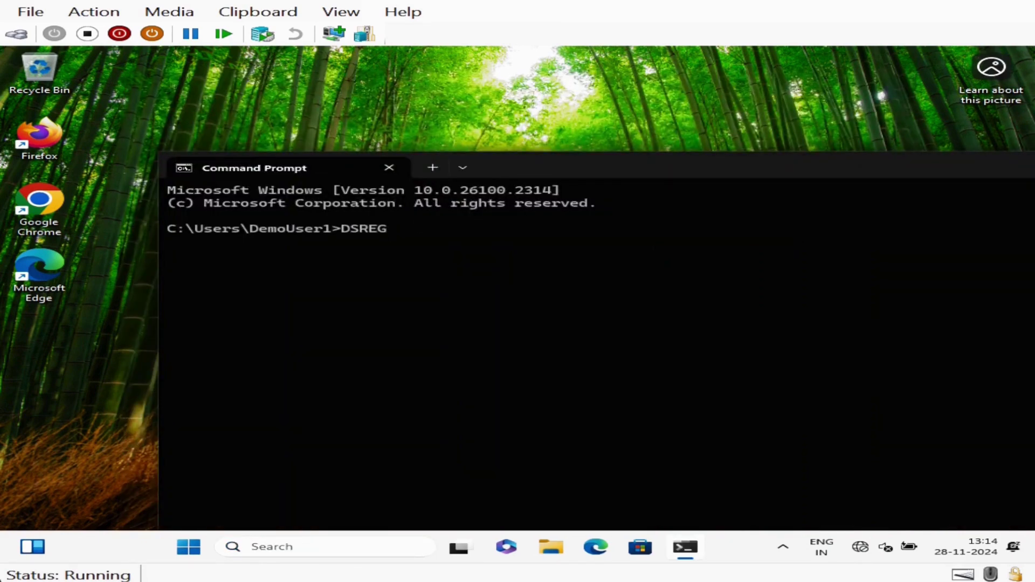
type("CMD /STATU")
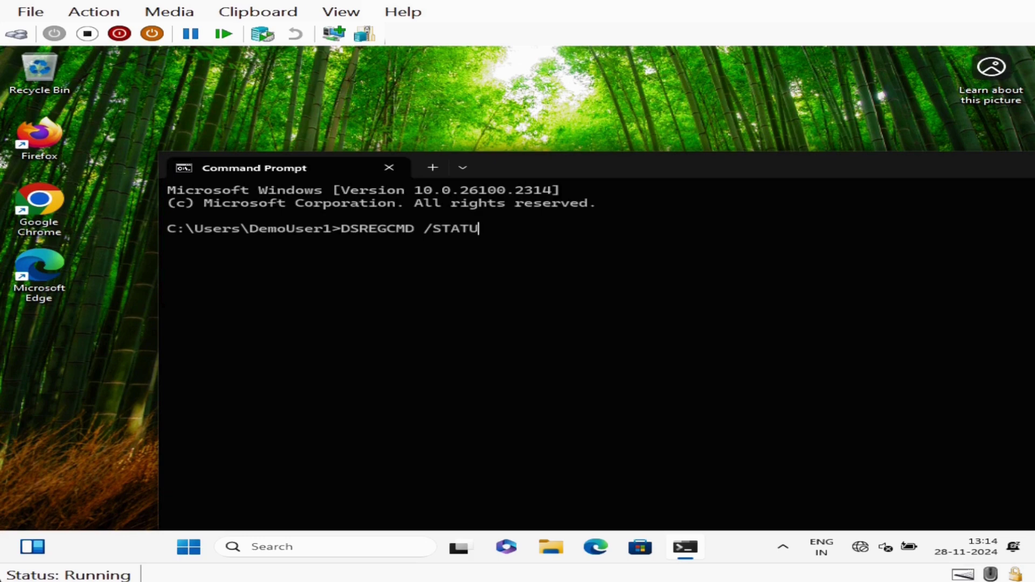
type("S")
key("Return")
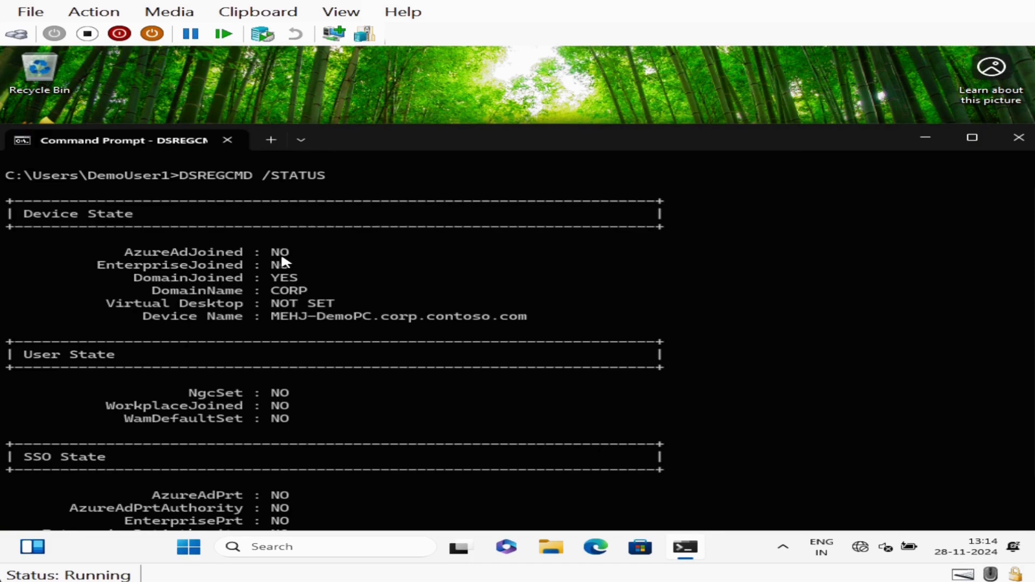
Minimize Command Prompt and launch Task Scheduler from Windows search
left_click(928, 137)
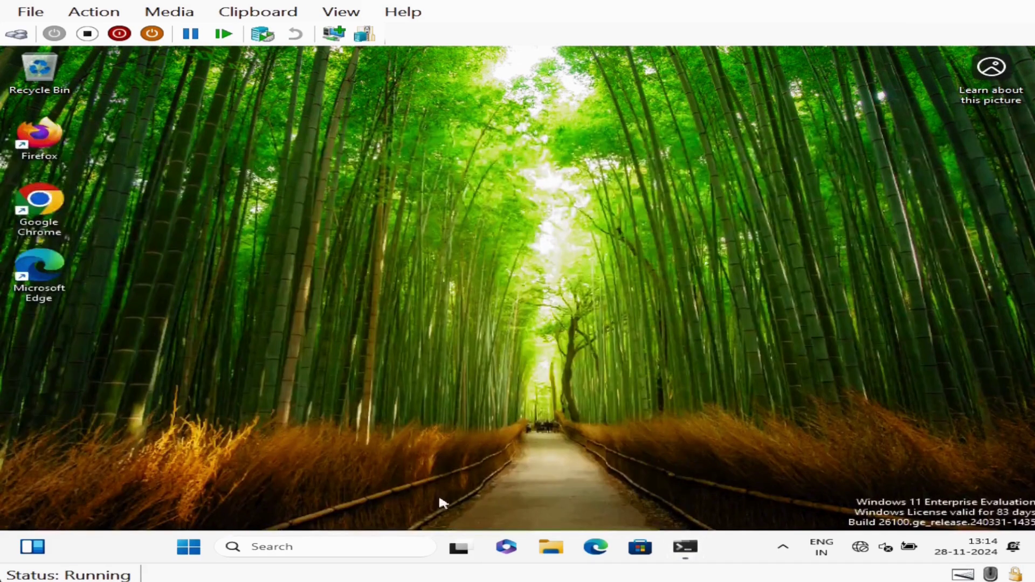
left_click(350, 552)
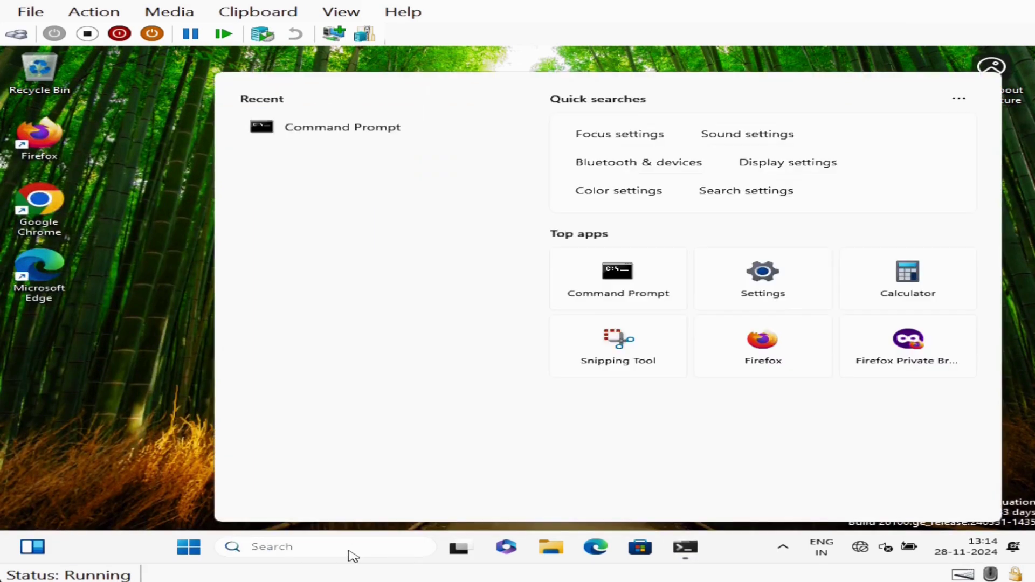
type("task scheduler")
key("Return")
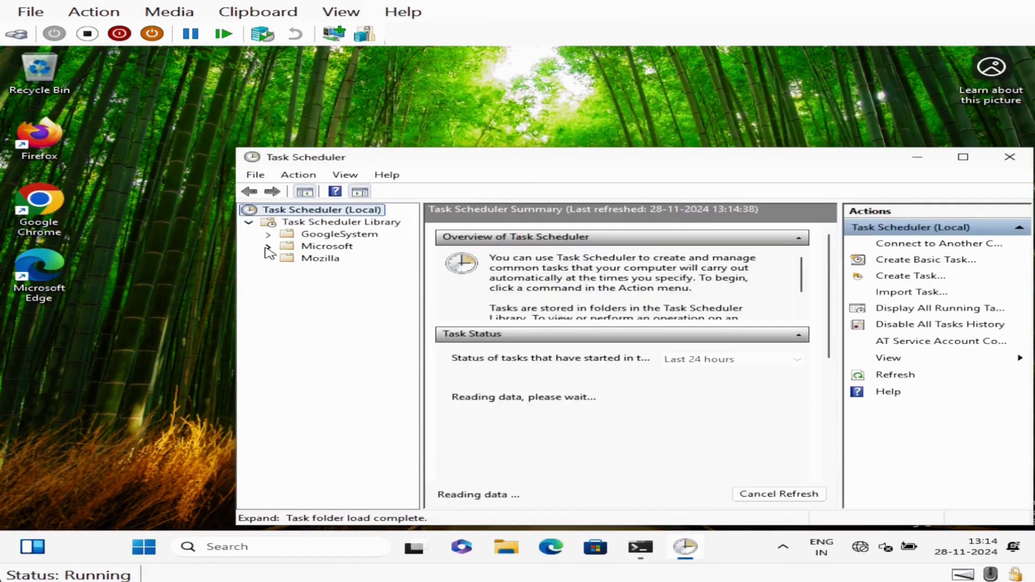
Browse to Microsoft > Windows > Workplace Join and select the Automatic-Device-Join task
left_click(267, 247)
left_click(288, 282)
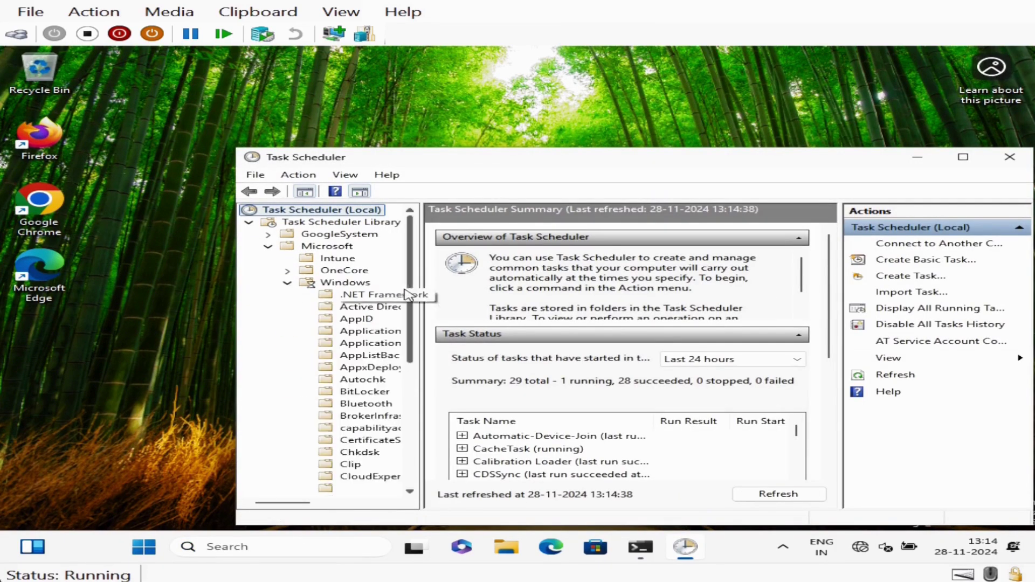
left_click_drag(409, 294, 416, 493)
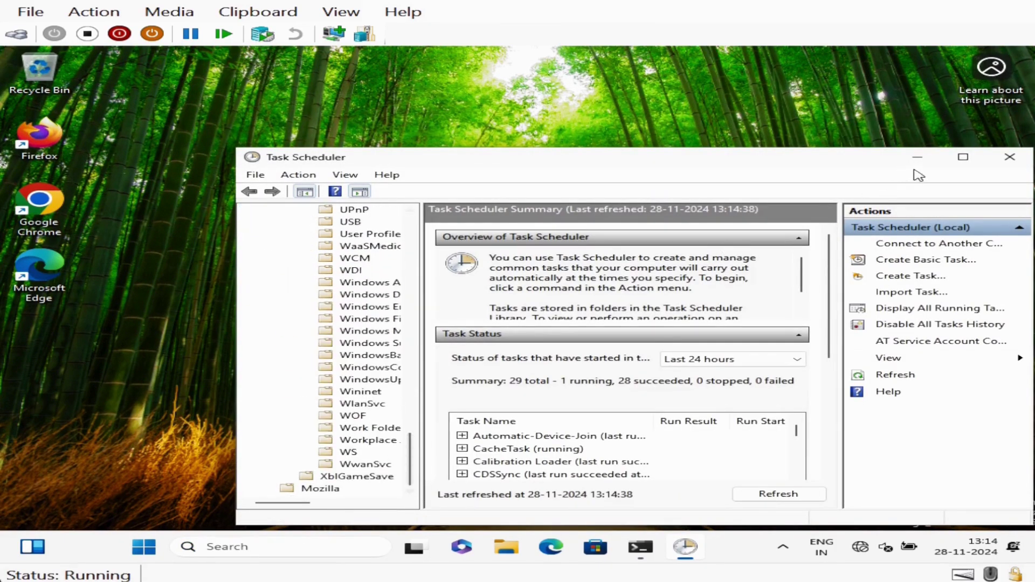
left_click(963, 157)
left_click(165, 445)
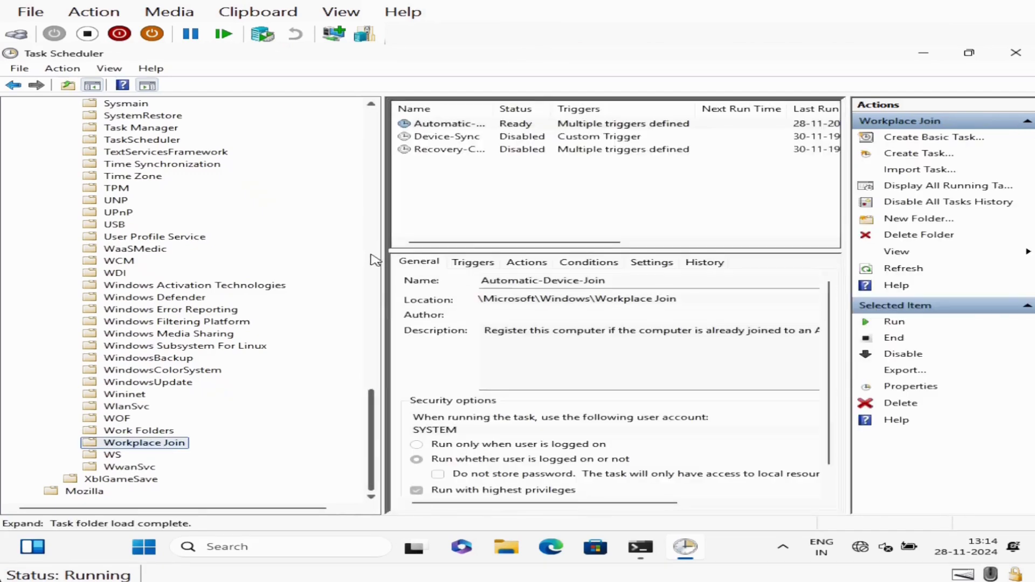
left_click(504, 128)
left_click_drag(493, 109, 527, 108)
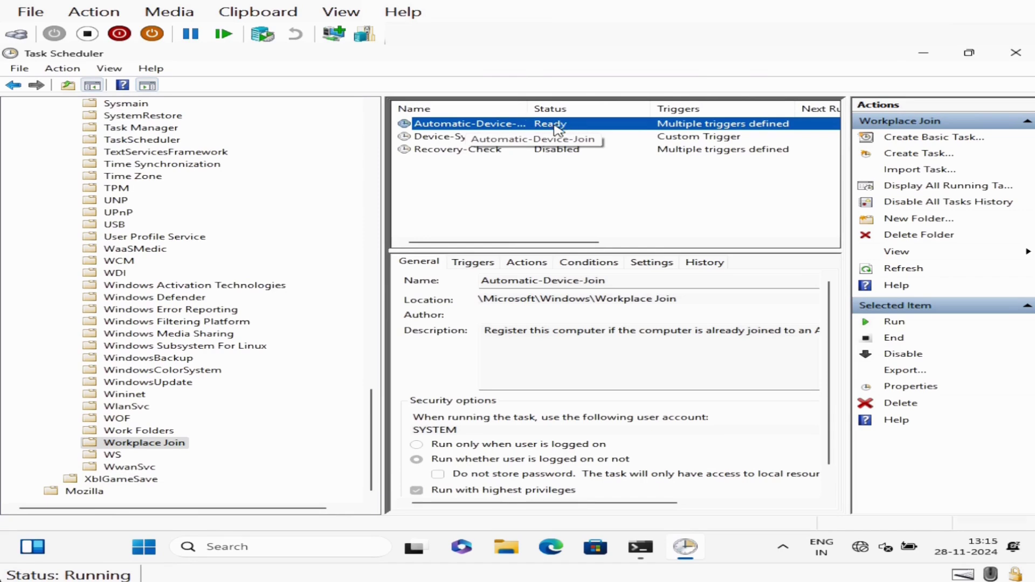
left_click(293, 549)
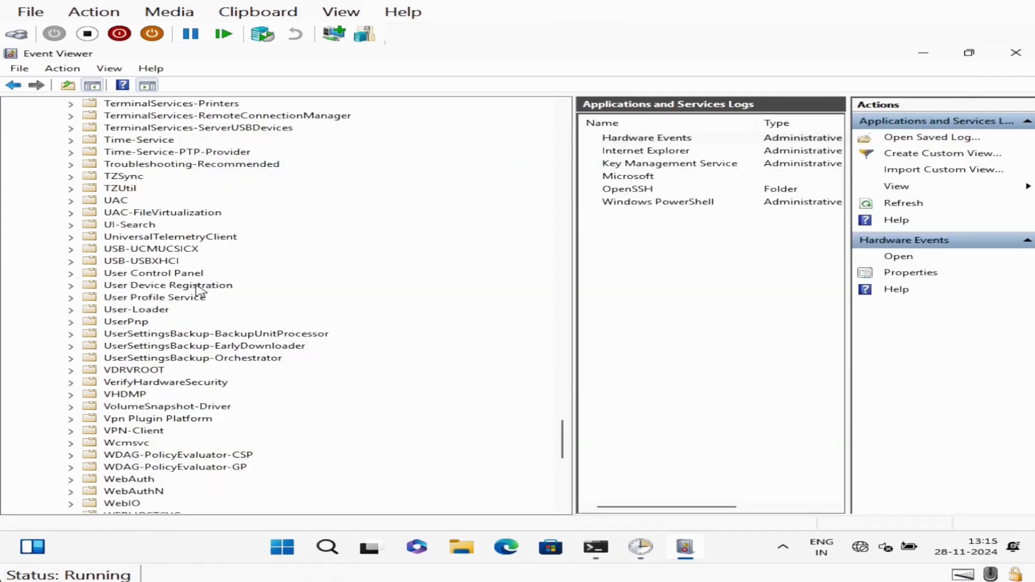
Open the User Device Registration Admin log and view events 304, 331 and 100
double_click(201, 286)
left_click(139, 300)
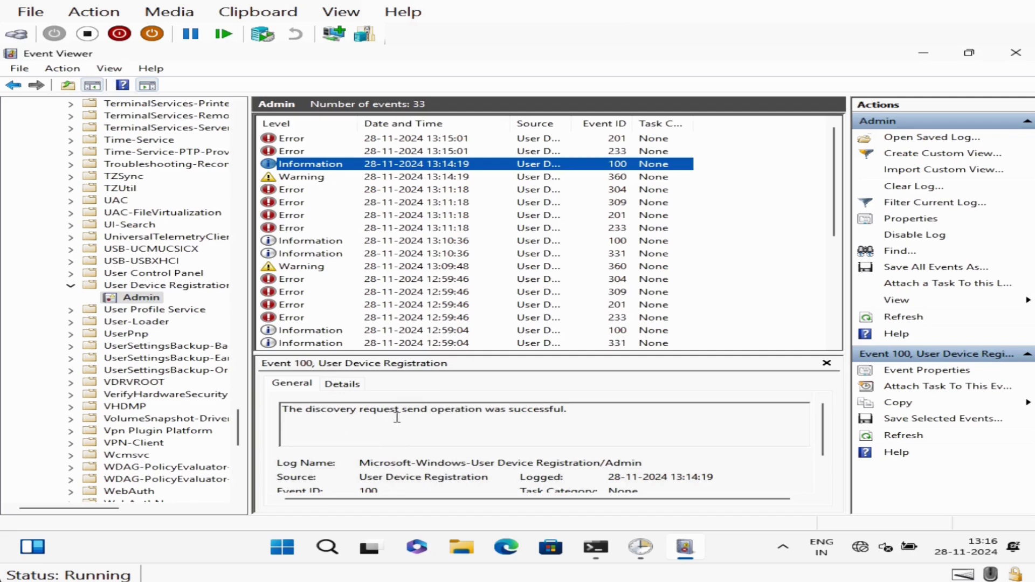
left_click(300, 190)
left_click(301, 253)
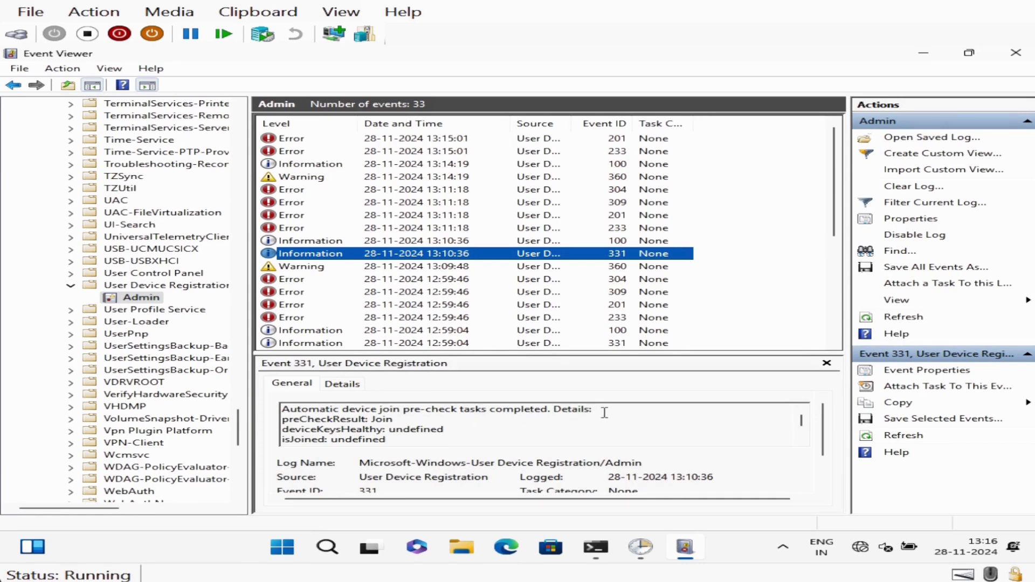
left_click(354, 330)
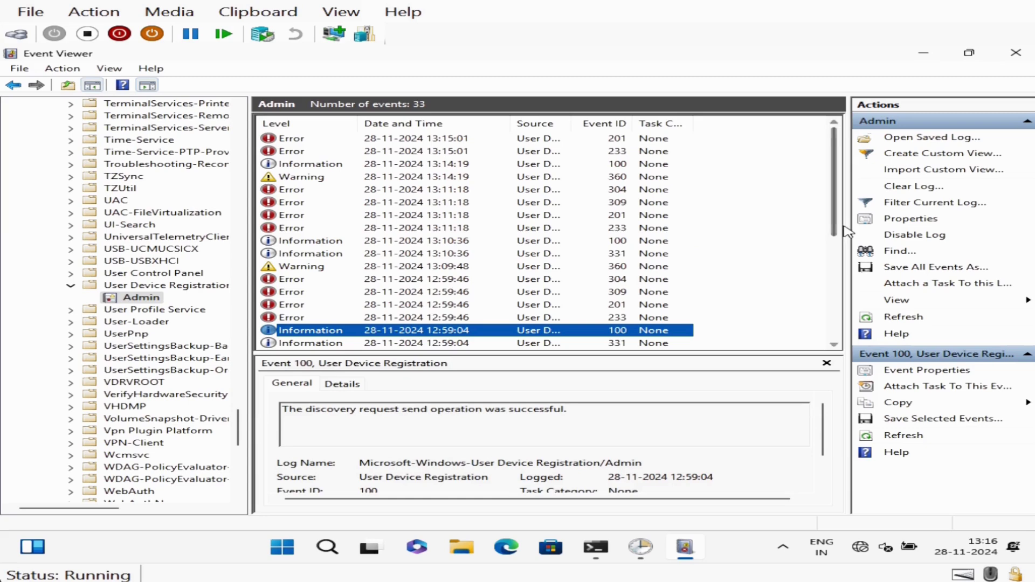
Review Admin log events 369, 102 (join request) and 259
scroll(834, 232, "down", 5)
left_click(316, 202)
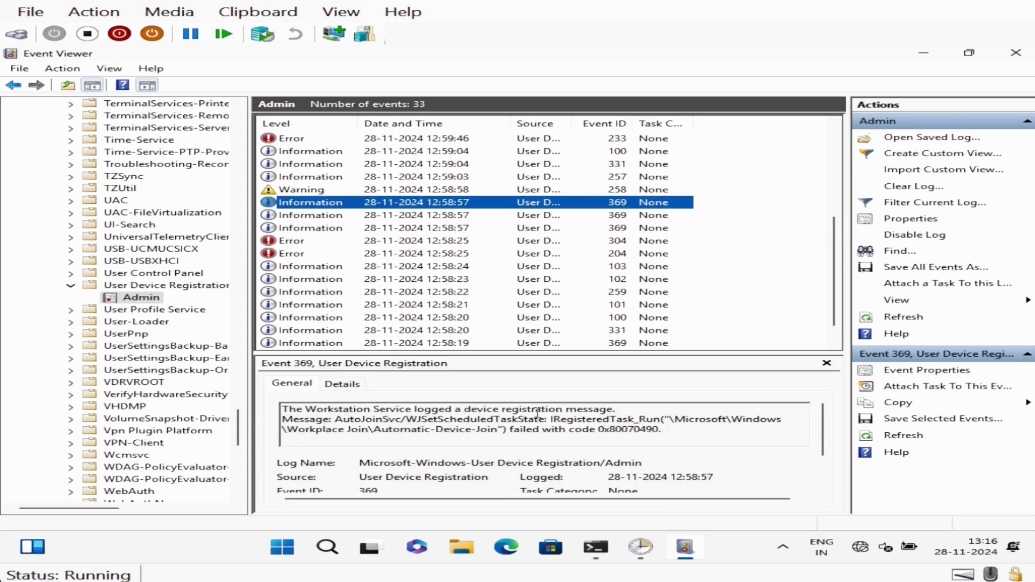
left_click(377, 279)
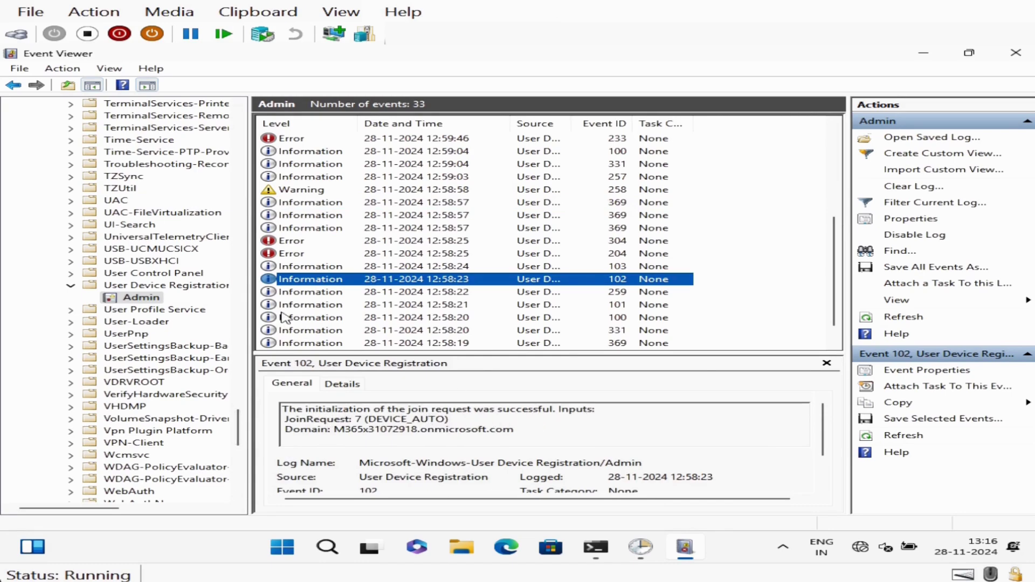
left_click(292, 294)
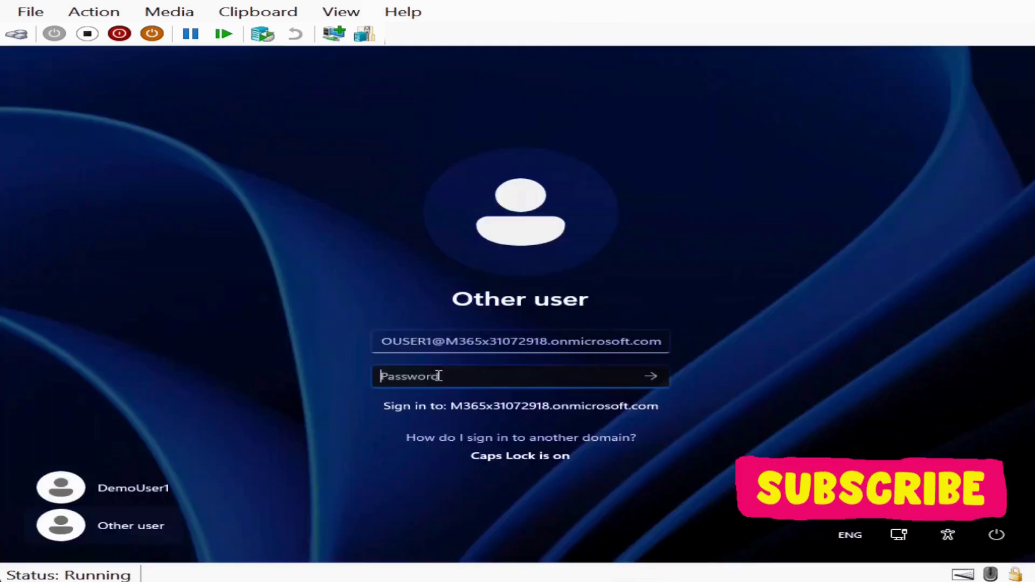
Sign back in to Windows, correcting the mistyped password
type("•")
key("Caps_Lock")
type("•")
key("BackSpace")
key("BackSpace")
type("•")
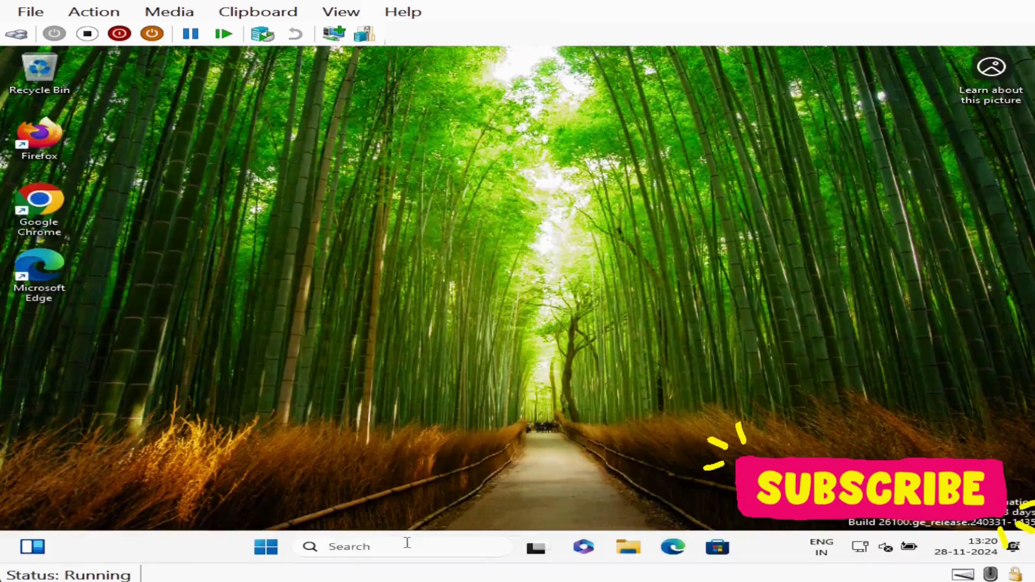
Run dsregcmd /status in Command Prompt, showing AzureAdJoined YES and DeviceAuthStatus SUCCESS
left_click(403, 553)
type("cmd")
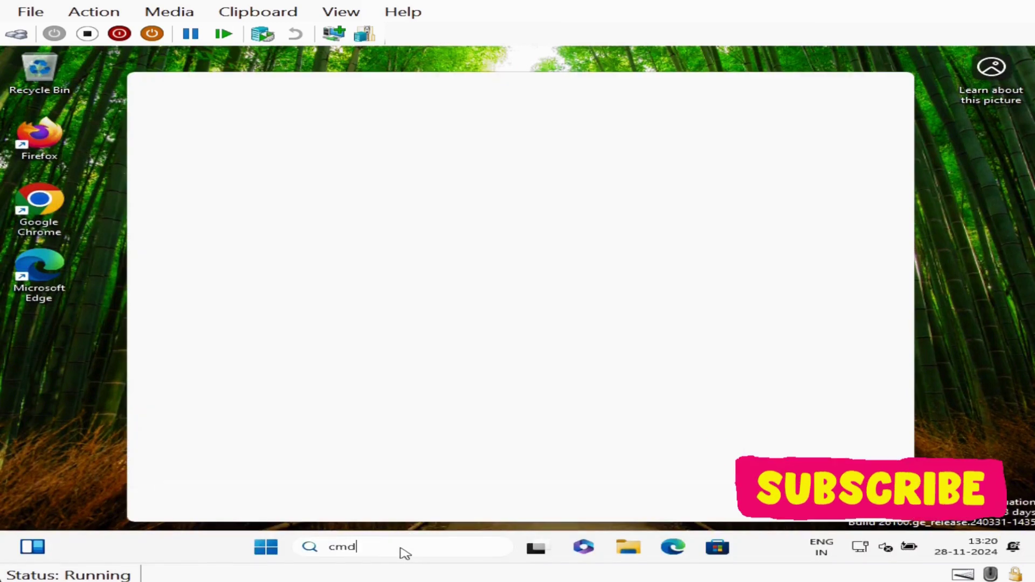
key("Return")
type("d")
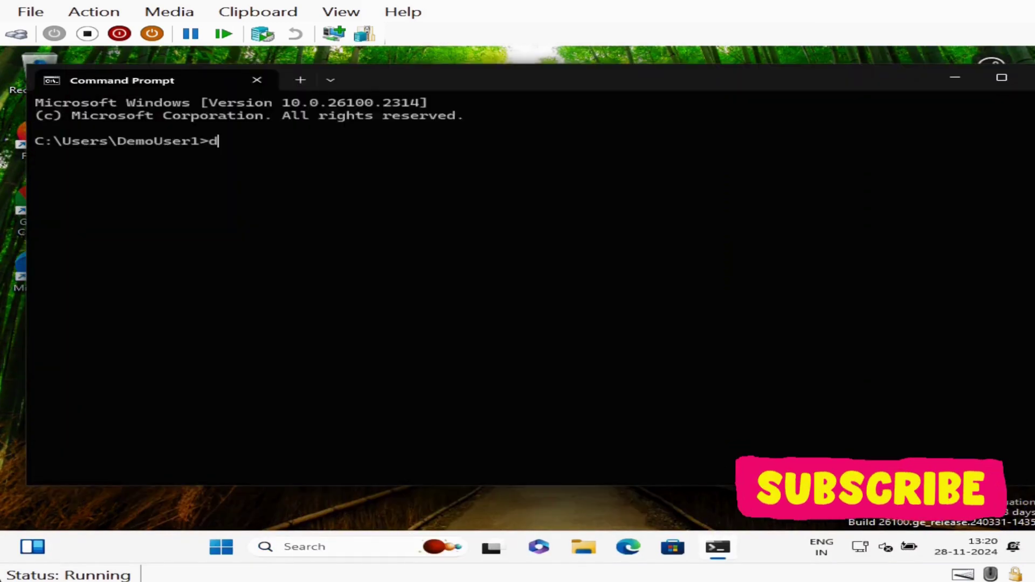
type("sreg")
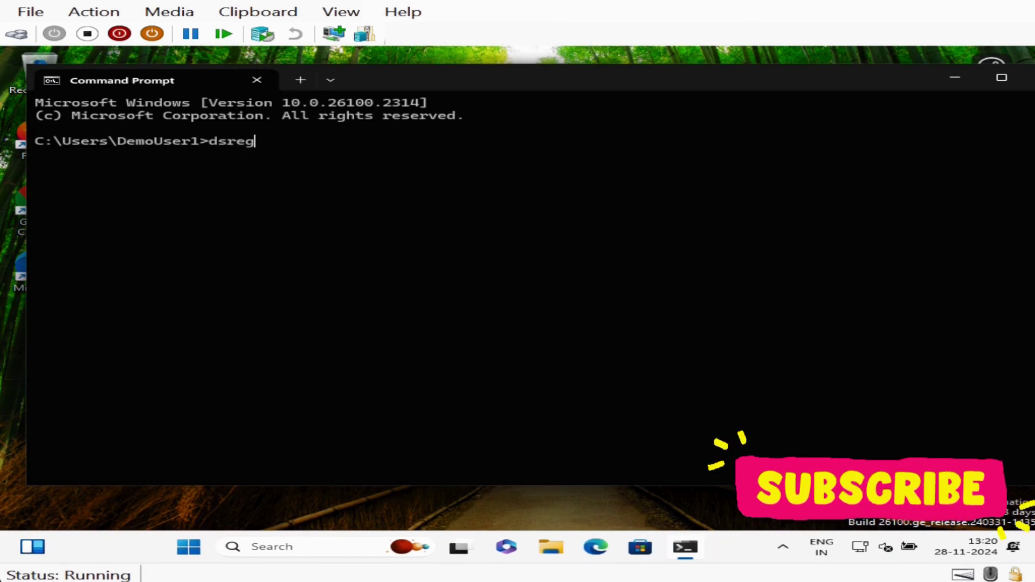
type("cmd /status")
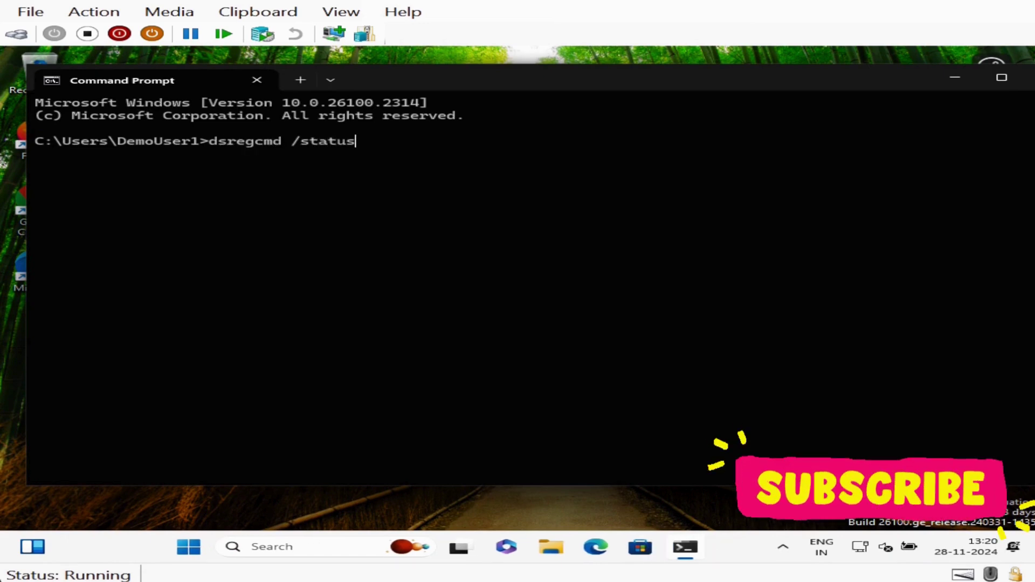
key("Return")
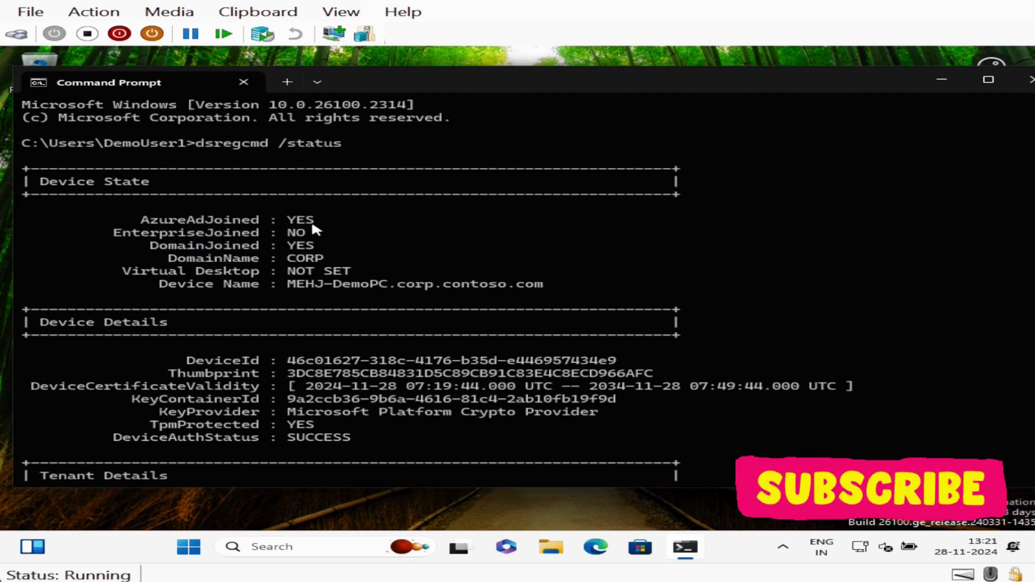
left_click(299, 549)
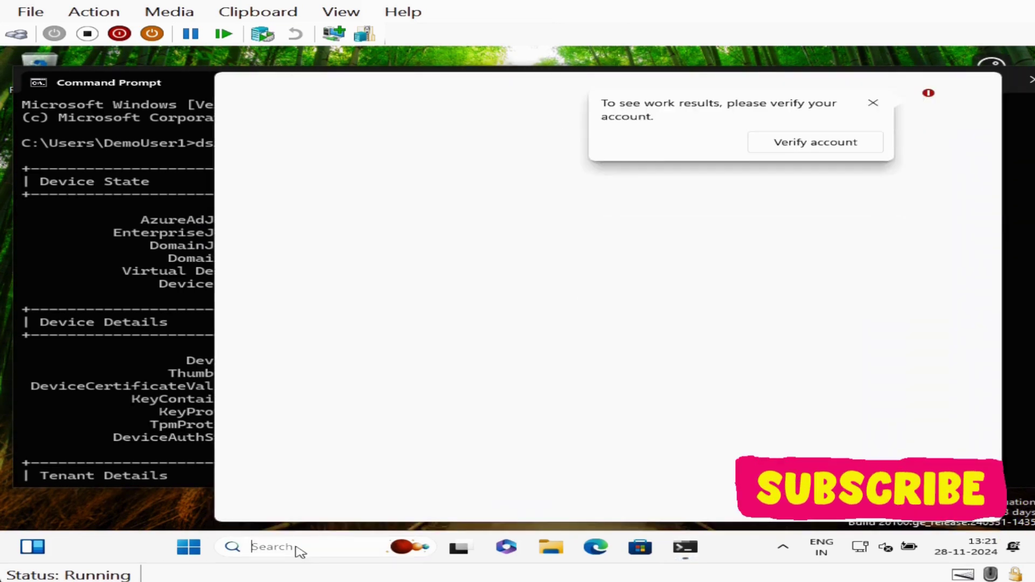
Open Event Viewer and read Event 335 stating the device is already joined
type("event")
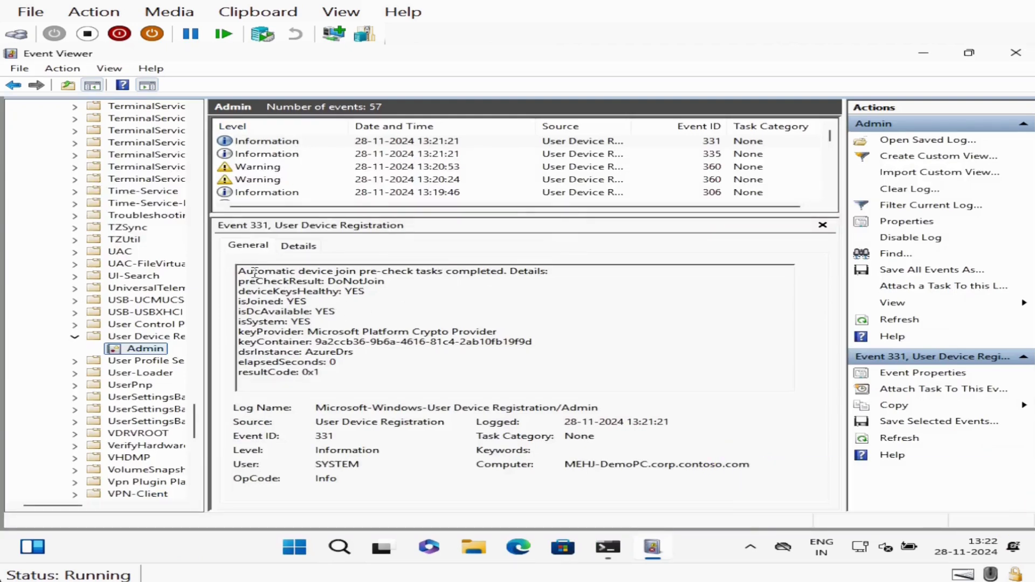
left_click(298, 270)
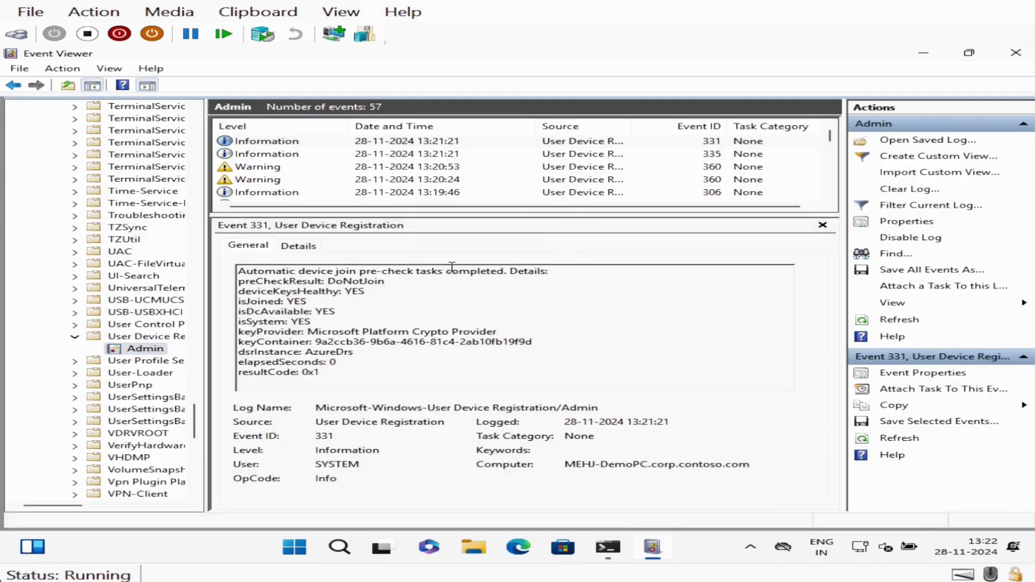
left_click(366, 154)
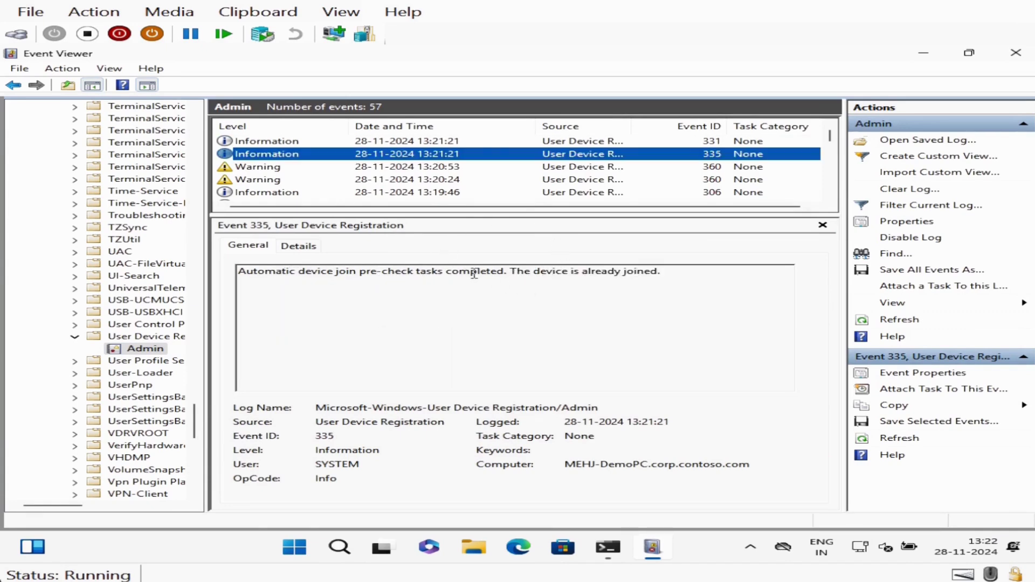
left_click_drag(511, 271, 648, 269)
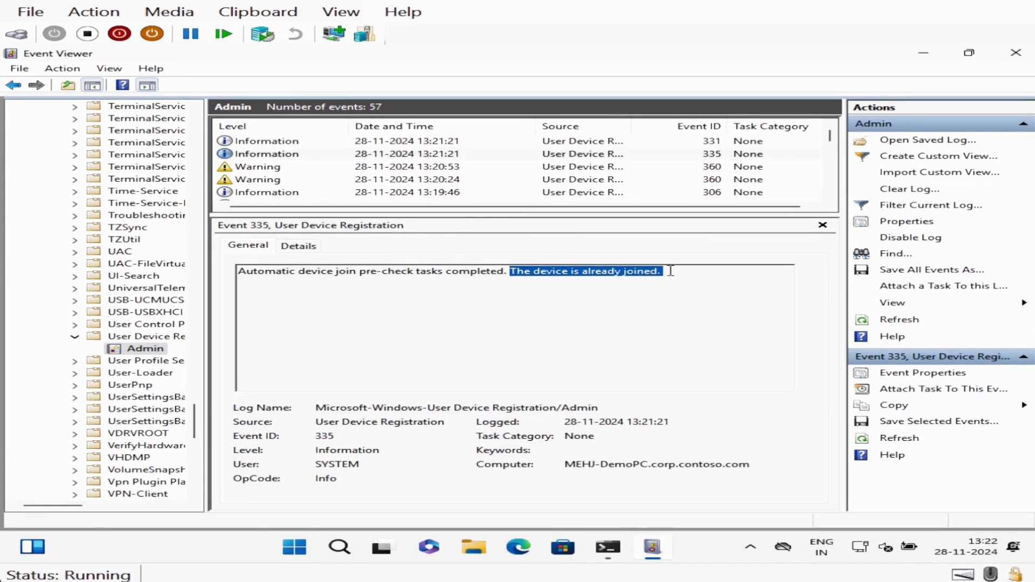
left_click(671, 271)
Highlight the messages of Event 306 (registration succeeded) and Event 257 (Device-Sync task enabled)
left_click(291, 193)
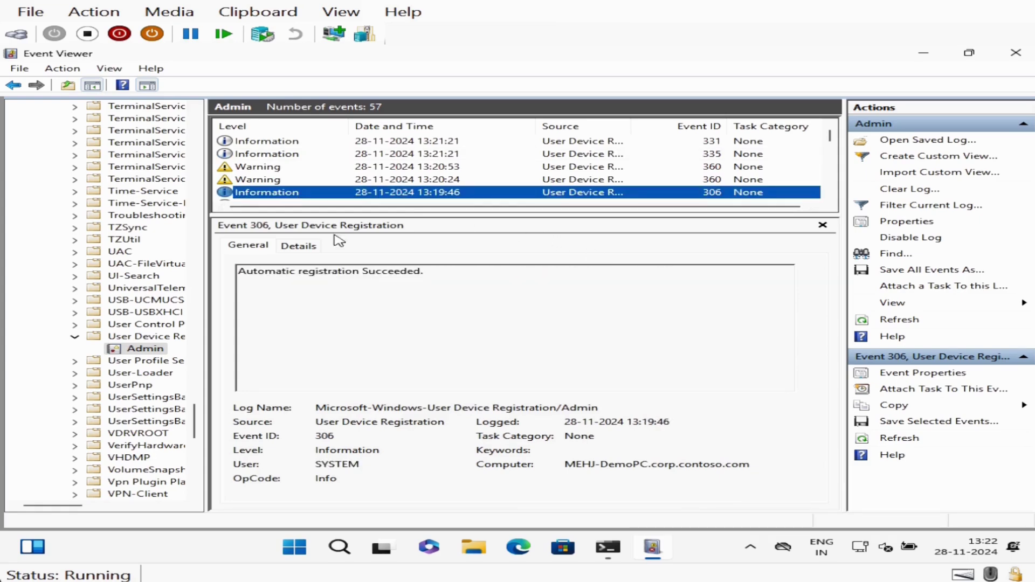
left_click_drag(438, 270, 288, 279)
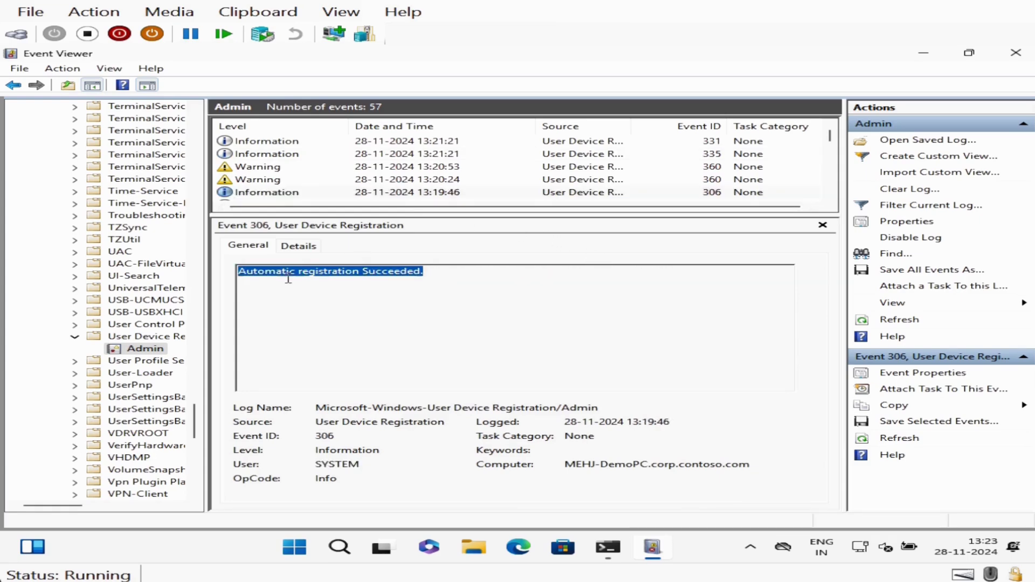
left_click(285, 202)
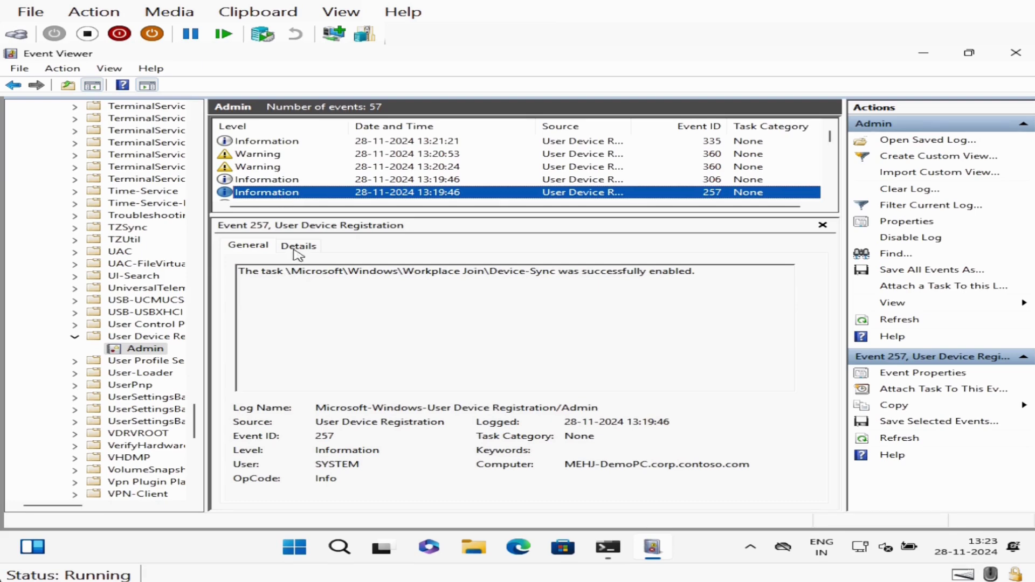
left_click_drag(704, 272, 568, 274)
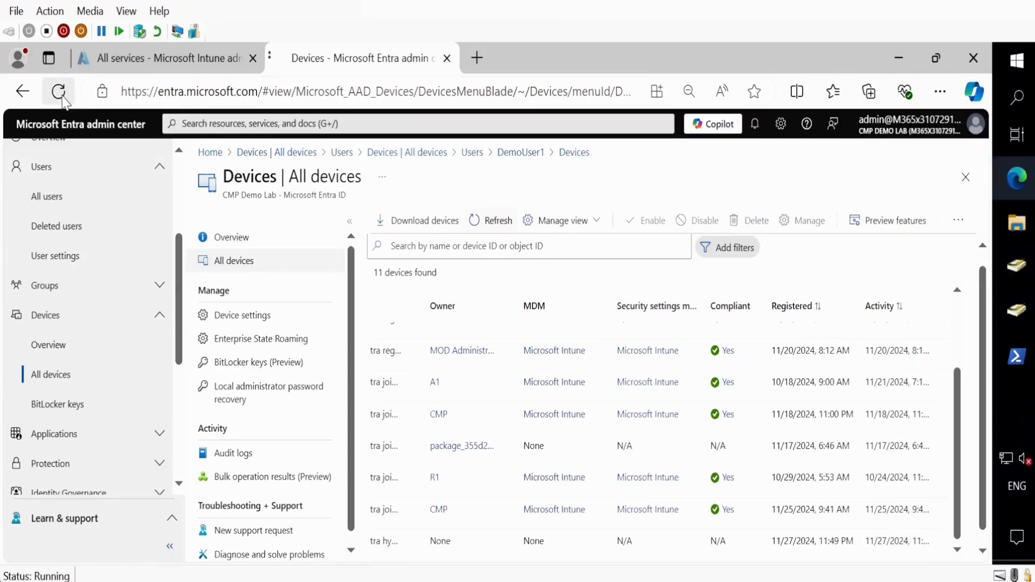
Reload All devices and open MEHJ-DemoPC's properties, marking its registered timestamp
left_click(60, 94)
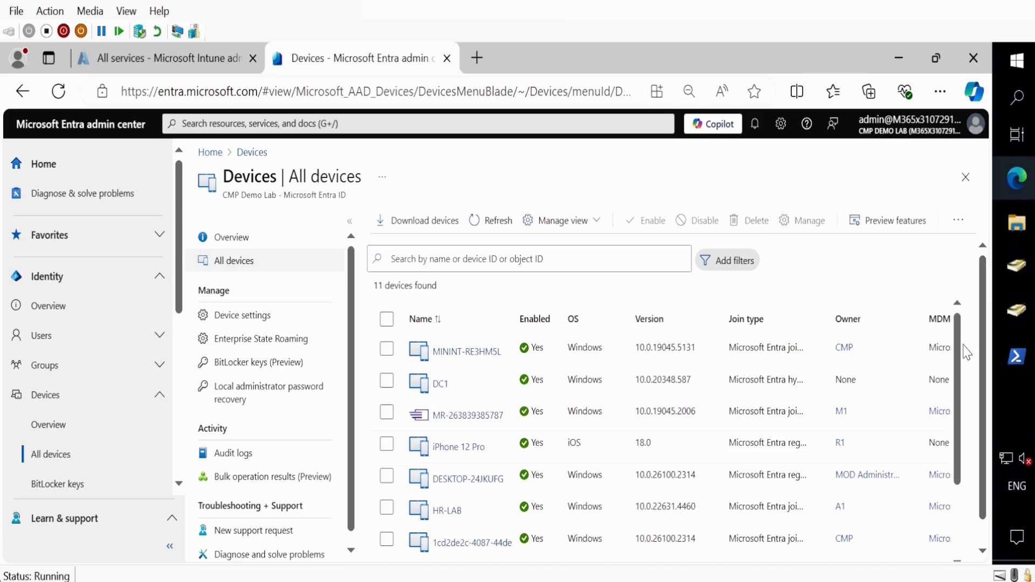
left_click_drag(960, 351, 959, 448)
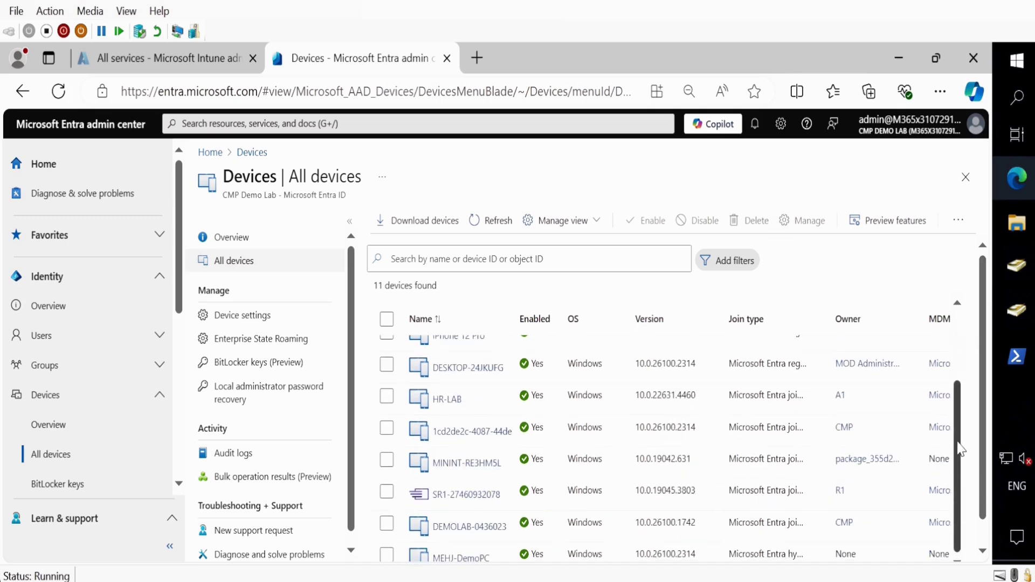
left_click(460, 557)
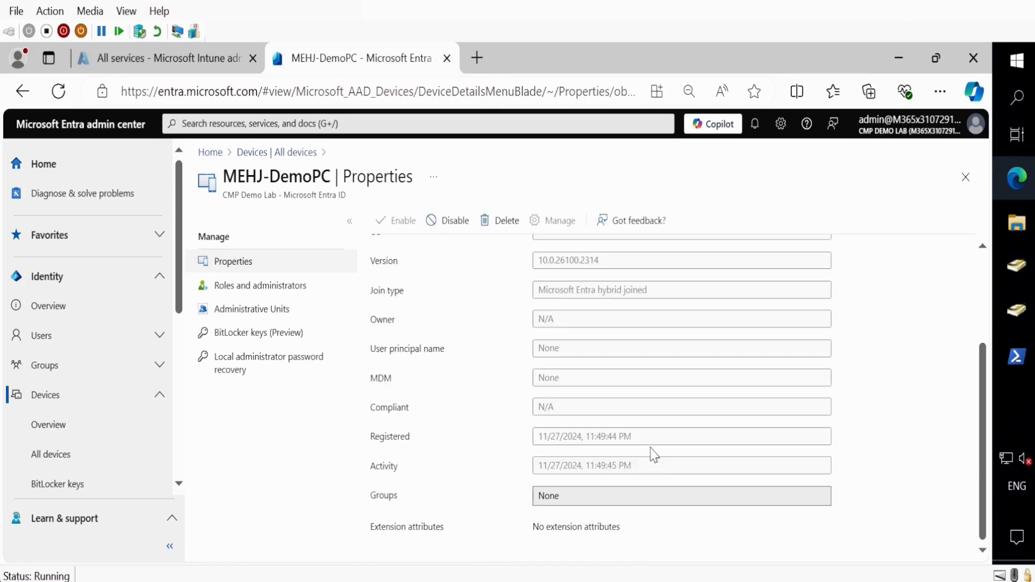
left_click_drag(649, 446, 541, 445)
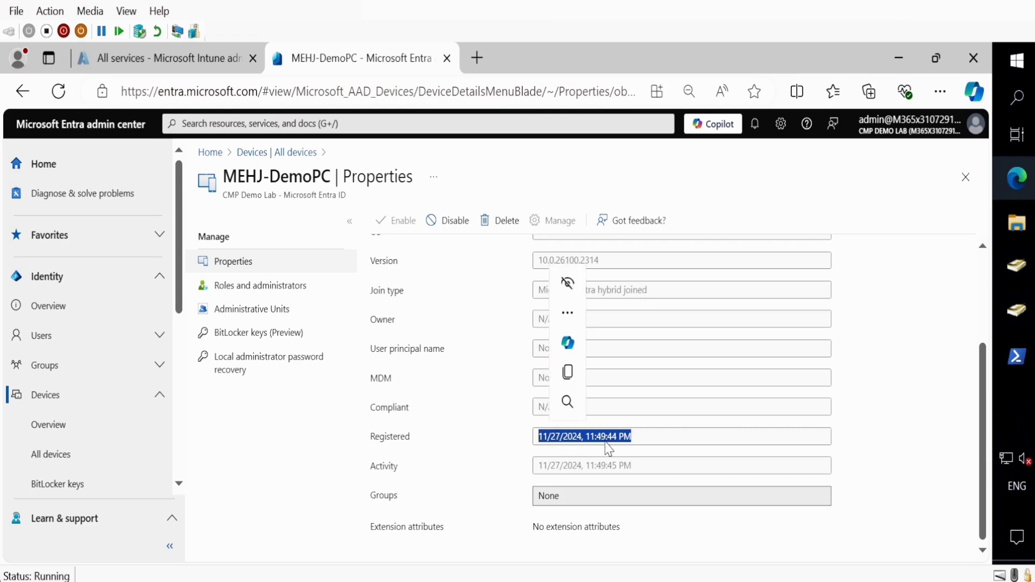
Highlight MEHJ-DemoPC's Device ID and bring Active Directory Users and Computers forward
left_click_drag(980, 408, 977, 294)
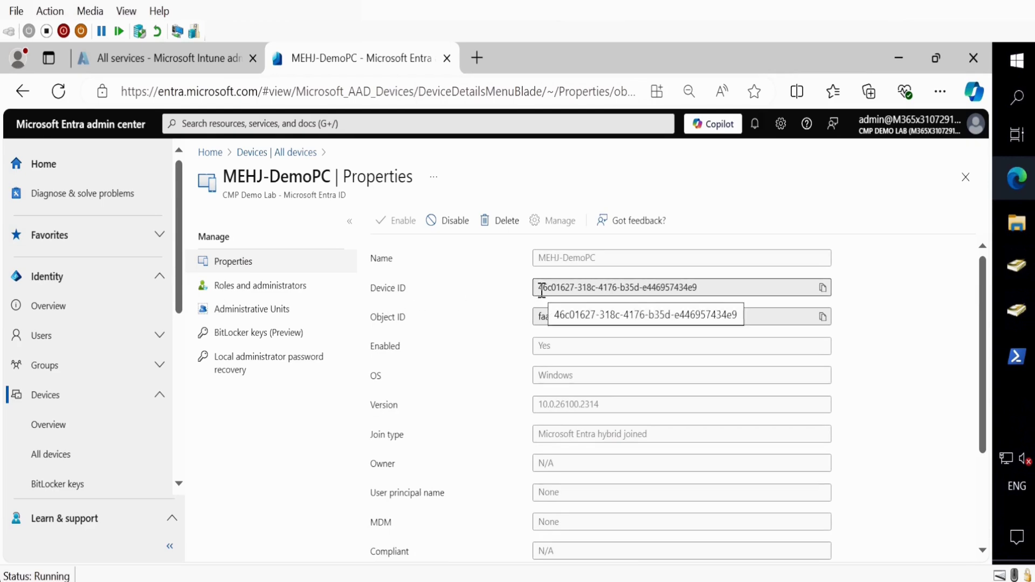
left_click_drag(539, 288, 580, 289)
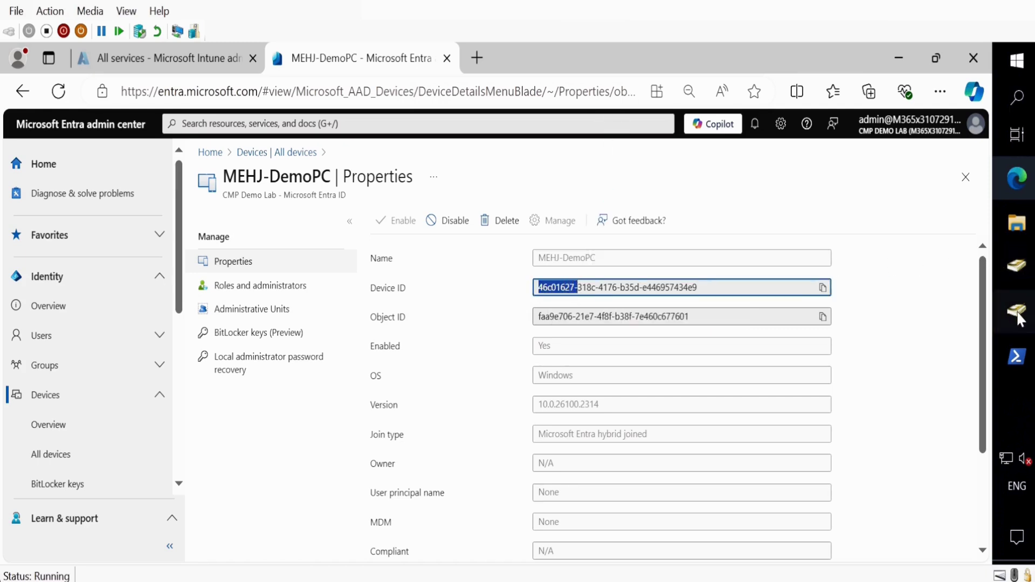
mouse_move(1019, 317)
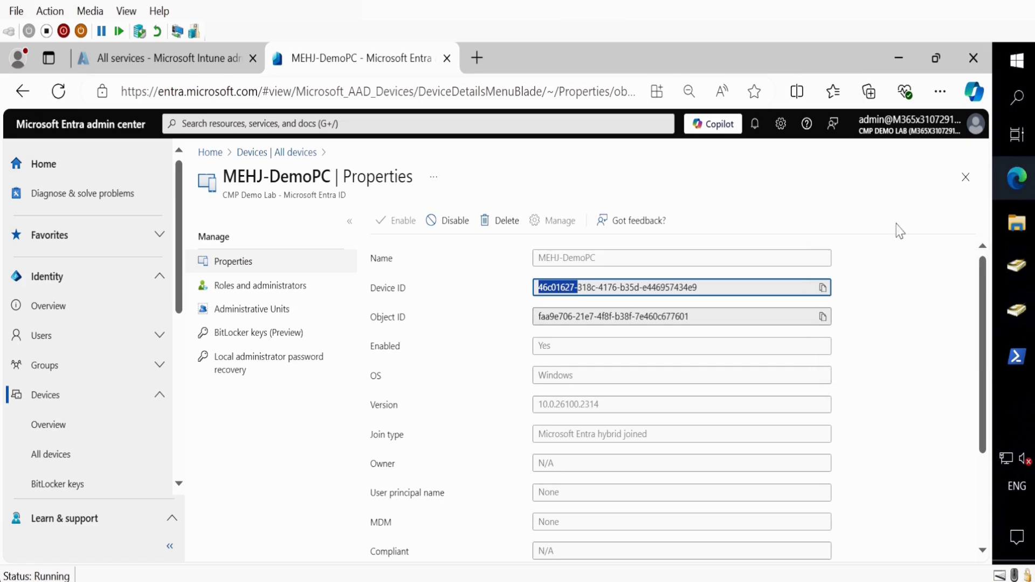
left_click(1017, 323)
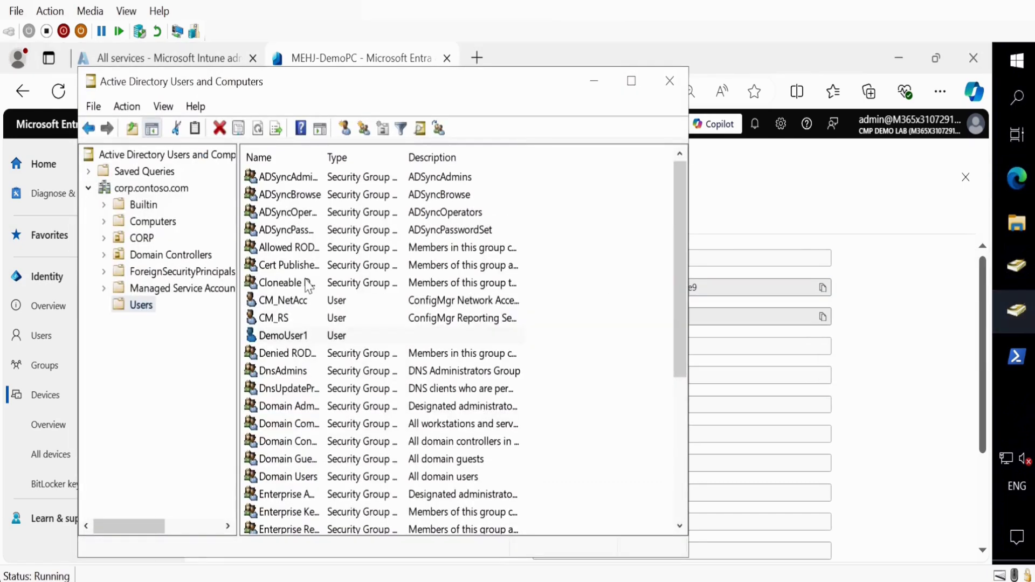
Turn on View > Advanced Features for the corp.contoso.com domain
left_click(152, 188)
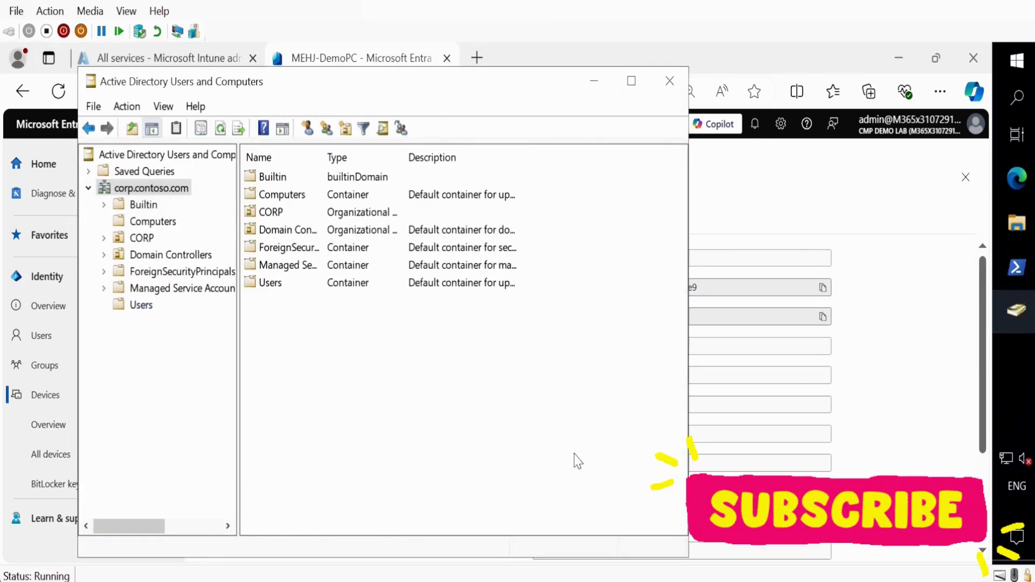
right_click(172, 197)
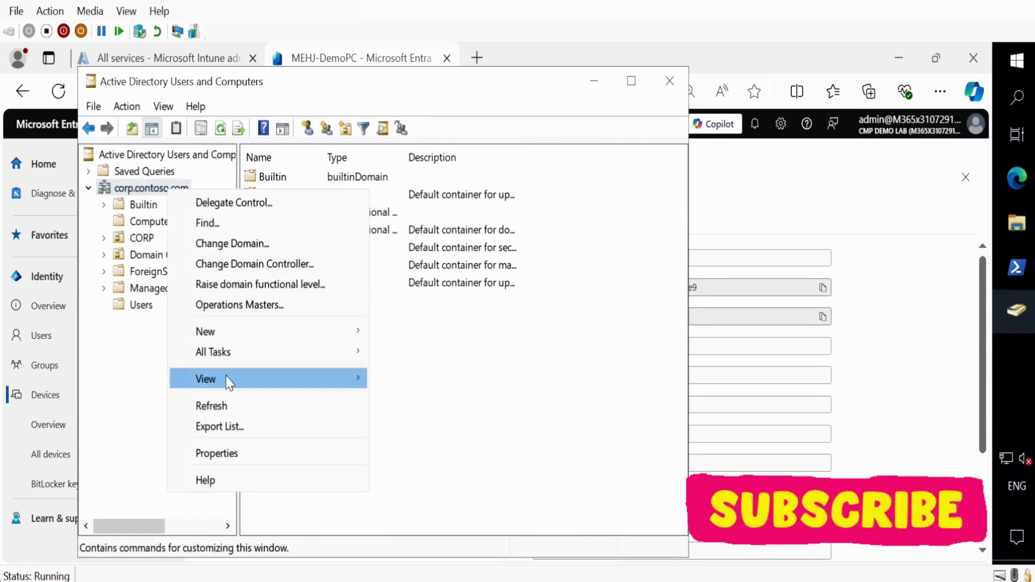
mouse_move(228, 382)
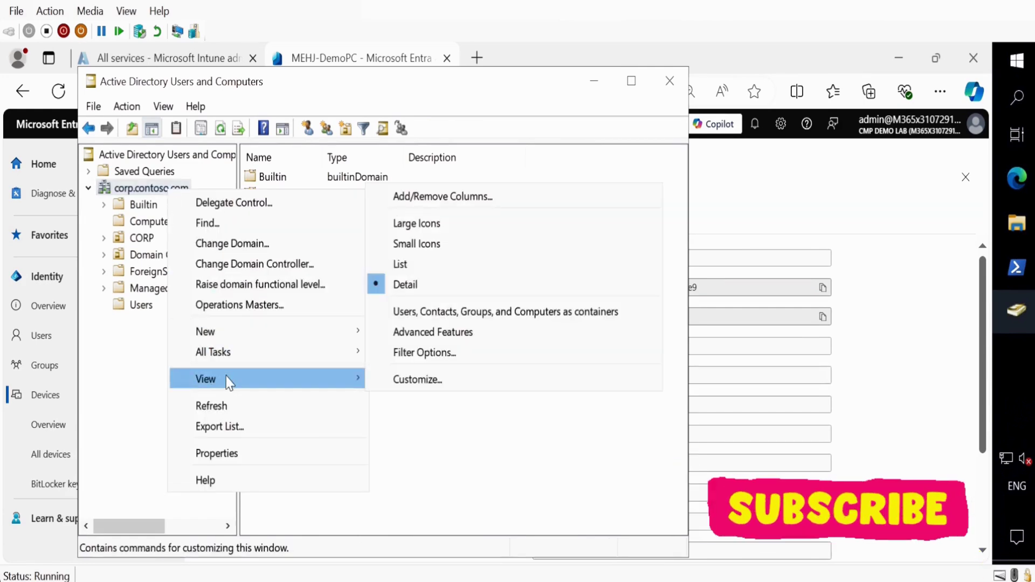
left_click(433, 333)
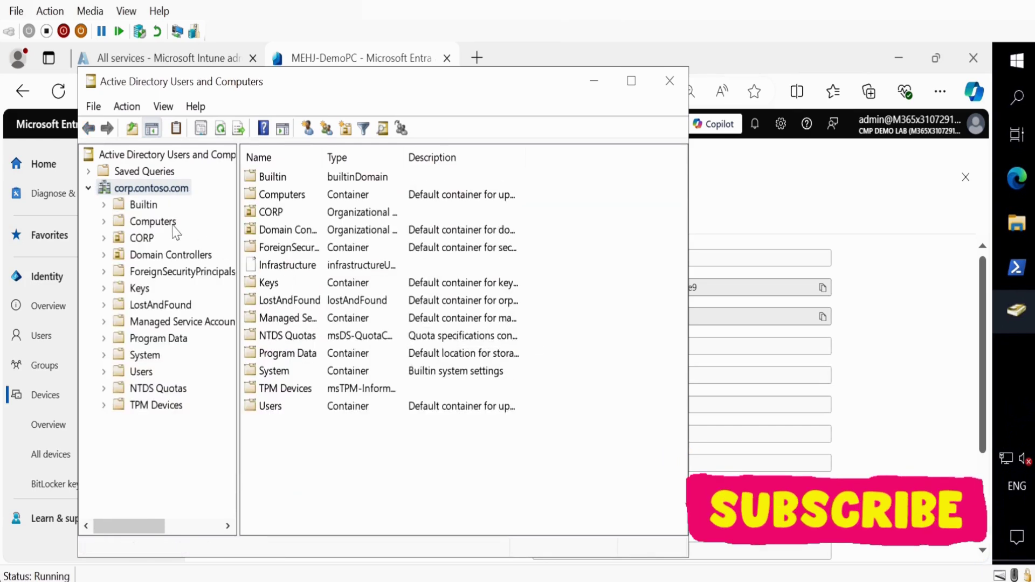
Open MEHJ-DEMOPC's Properties from the Computers container on the Attribute Editor tab
left_click(167, 222)
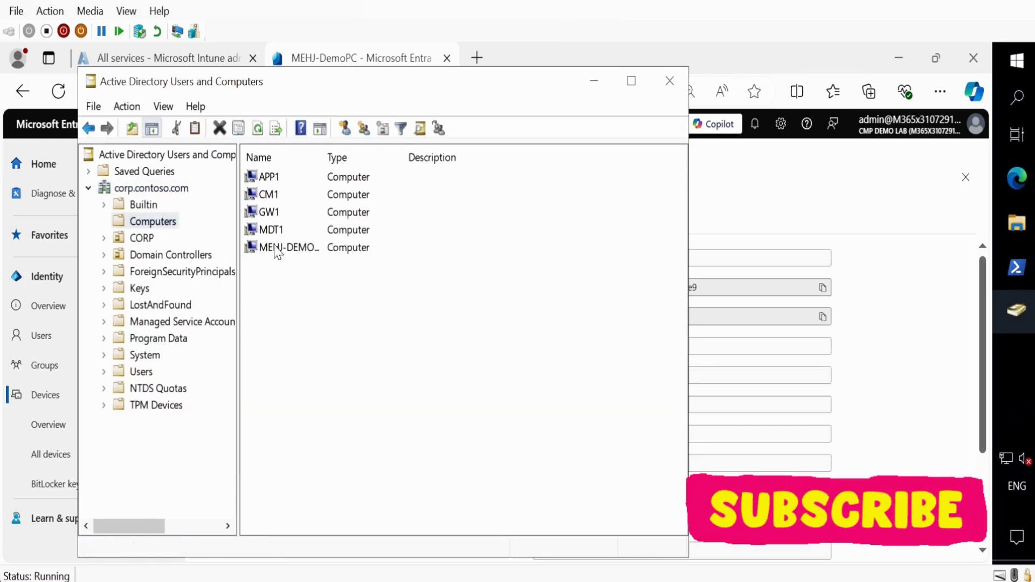
left_click(291, 249)
right_click(292, 250)
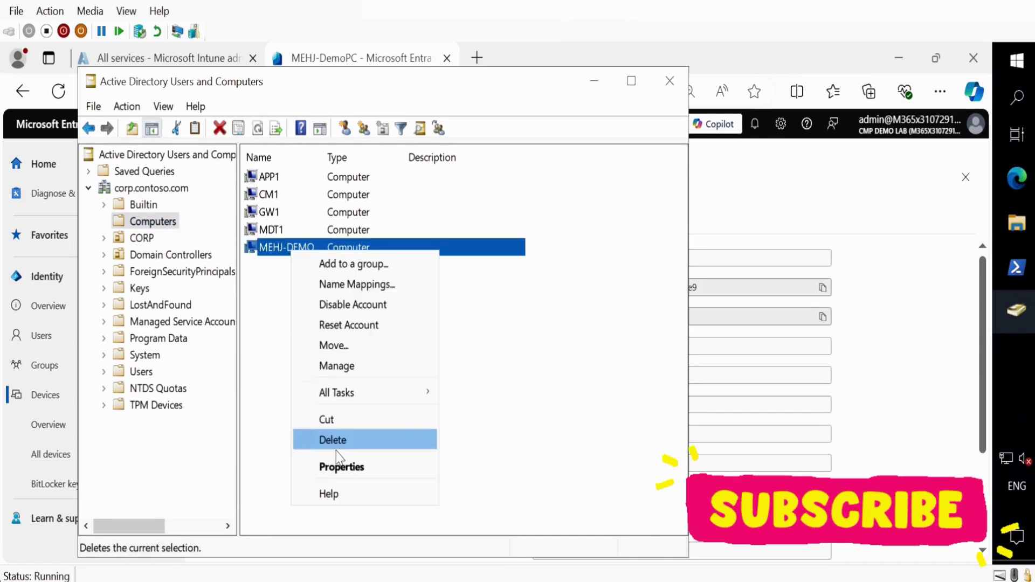
left_click(342, 467)
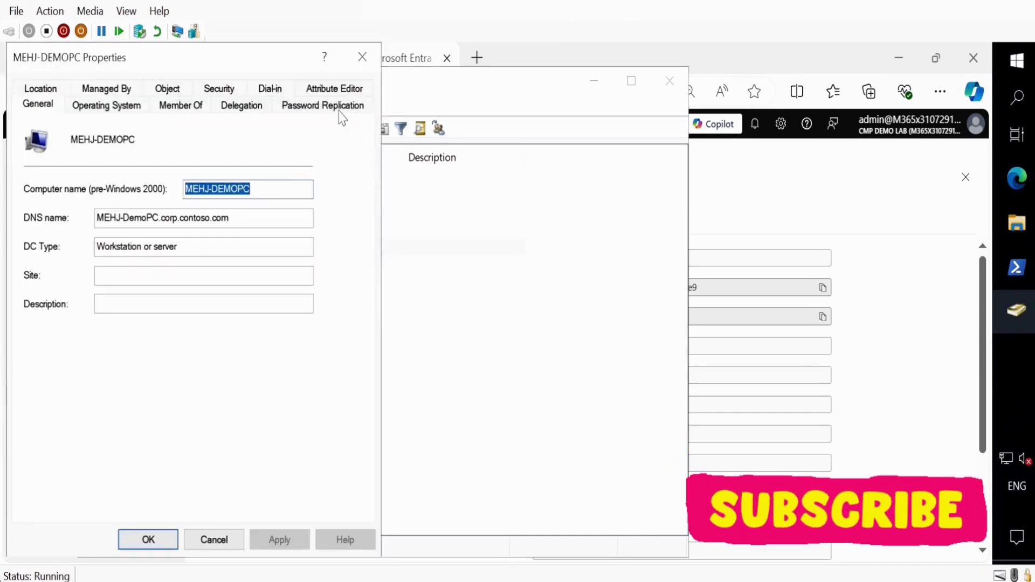
left_click(334, 89)
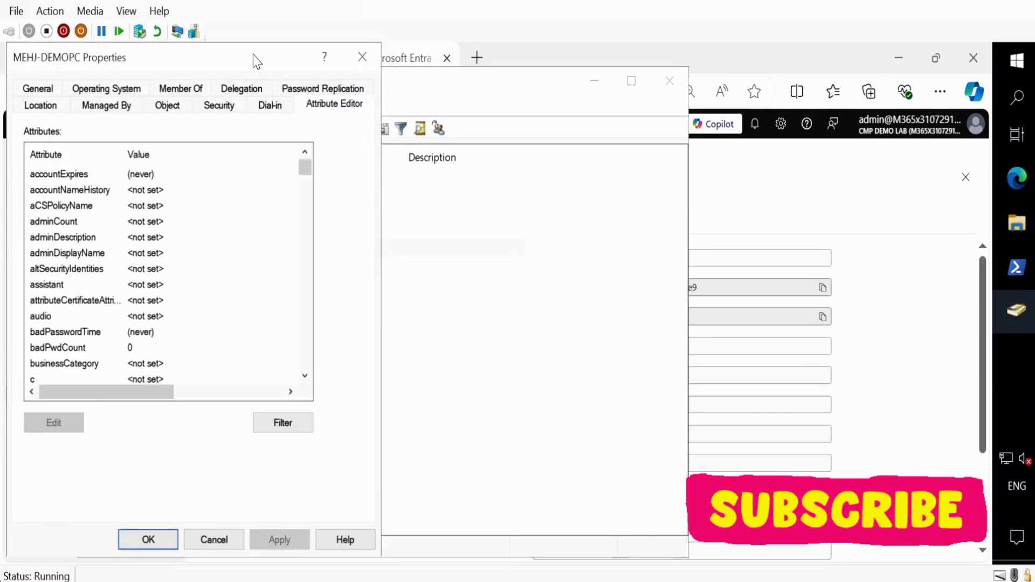
left_click_drag(256, 61, 579, 122)
left_click(627, 438)
left_click(627, 438)
left_click(627, 437)
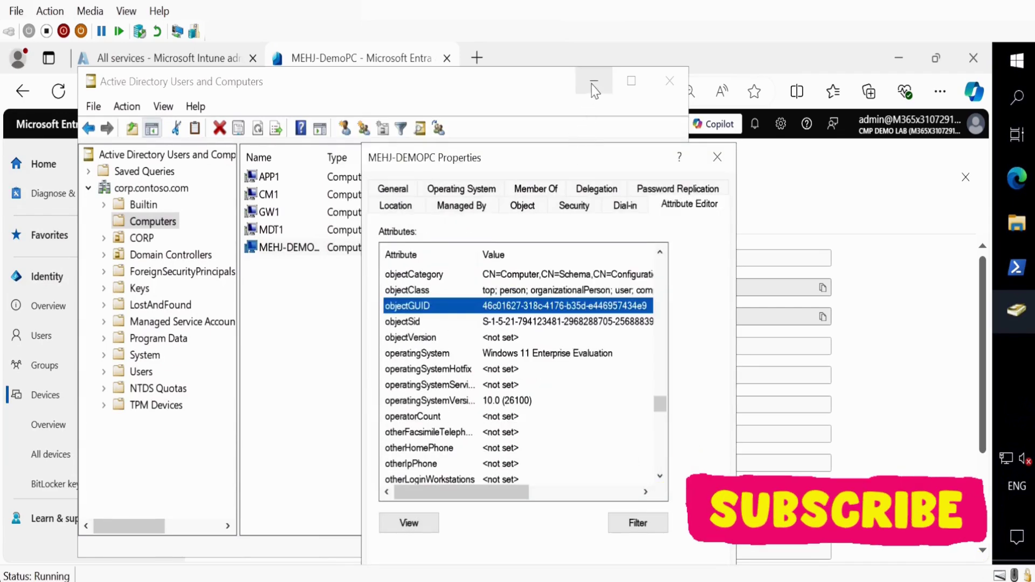
Place the properties dialog beside Entra to compare objectGUID with the Device ID
left_click(594, 81)
left_click_drag(560, 168, 865, 161)
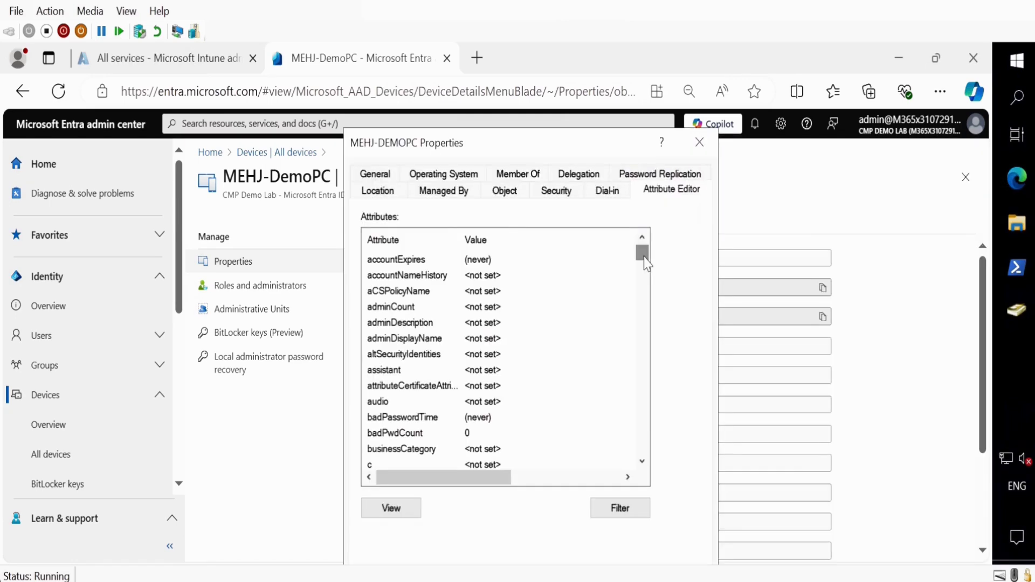
left_click_drag(643, 259, 634, 449)
Confirm MEHJ-DEMOPC's userCertificate attribute holds a certificate, then return to the Entra page
double_click(393, 292)
left_click(640, 351)
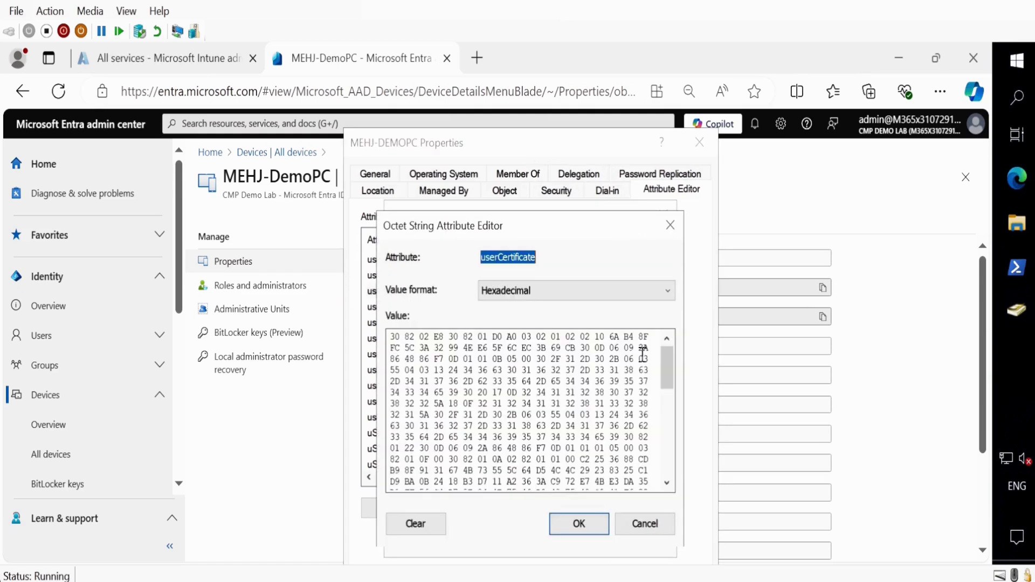
mouse_move(668, 371)
left_mouse_down()
mouse_move(669, 482)
mouse_move(669, 371)
left_mouse_up()
left_click(872, 294)
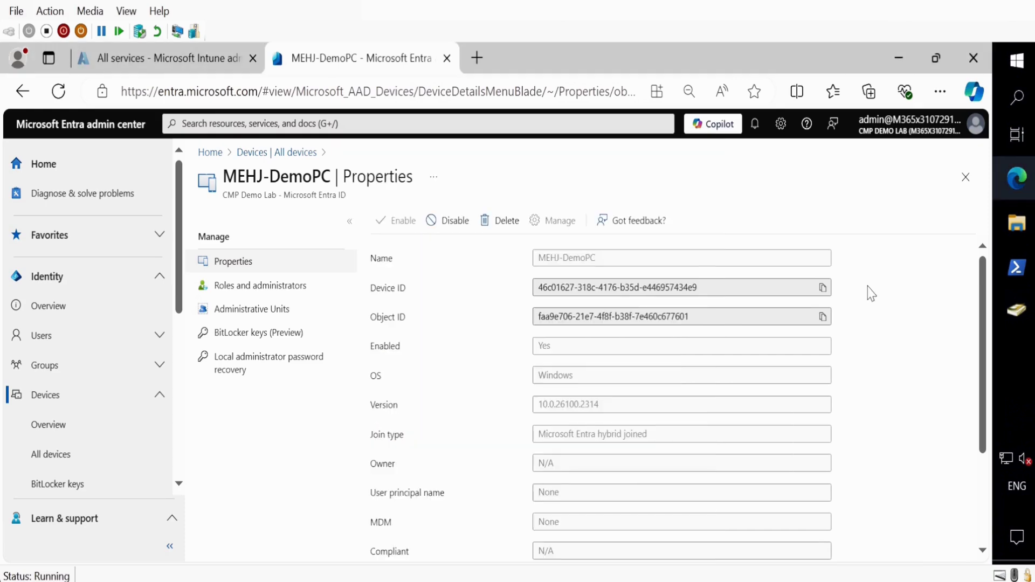